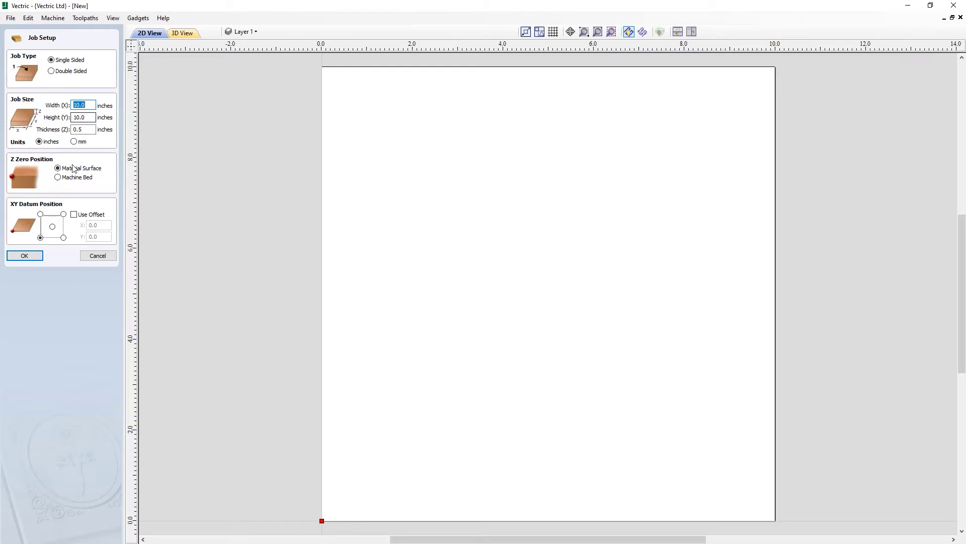
- Create a single-sided job 10 by 10 inches and 0.5 inches thick, with Z zero on the material surface
{"action": "left_click", "coordinate": [24, 255]}
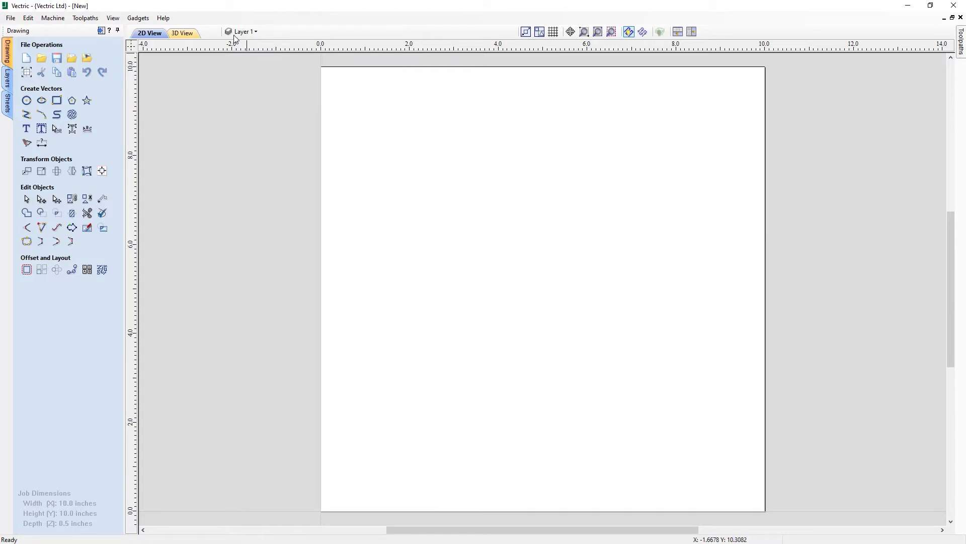
- Examine the color choices and management options available for Layer 1, leaving the layer's settings as they are
{"action": "left_click", "coordinate": [259, 31]}
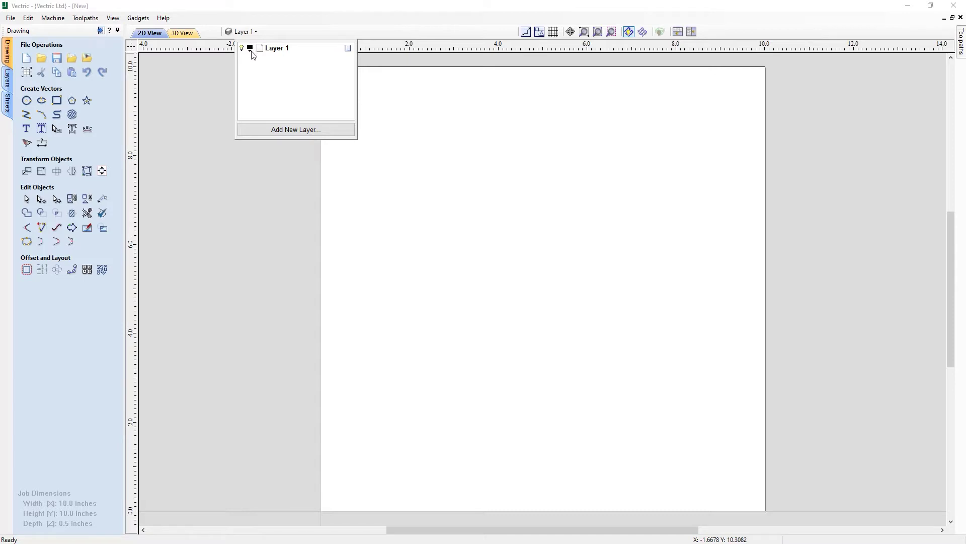
{"action": "left_click", "coordinate": [250, 49]}
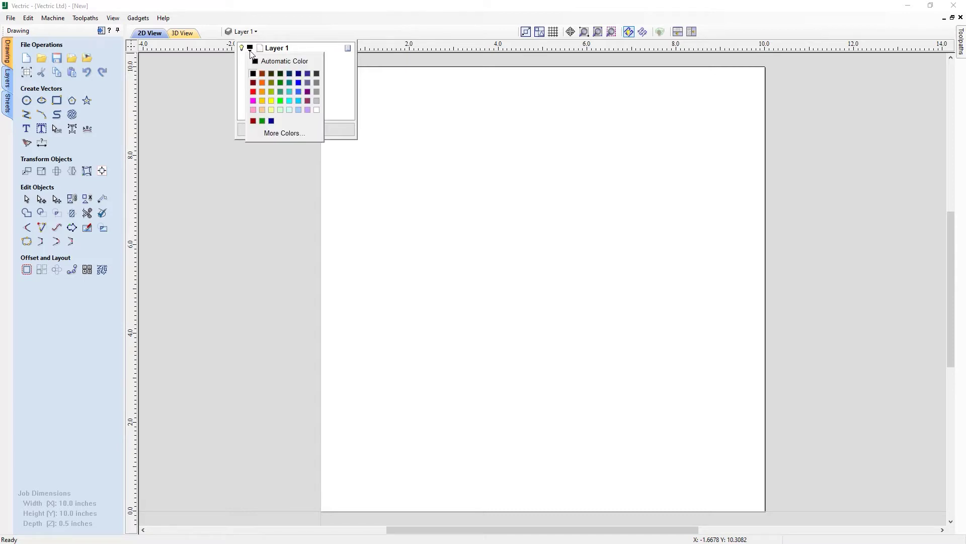
{"action": "left_click", "coordinate": [262, 49]}
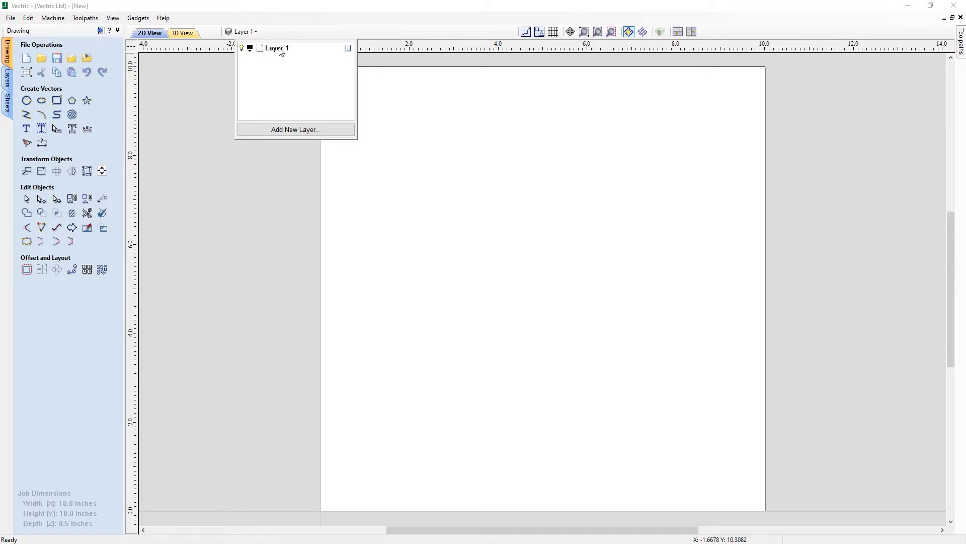
{"action": "left_click", "coordinate": [347, 48]}
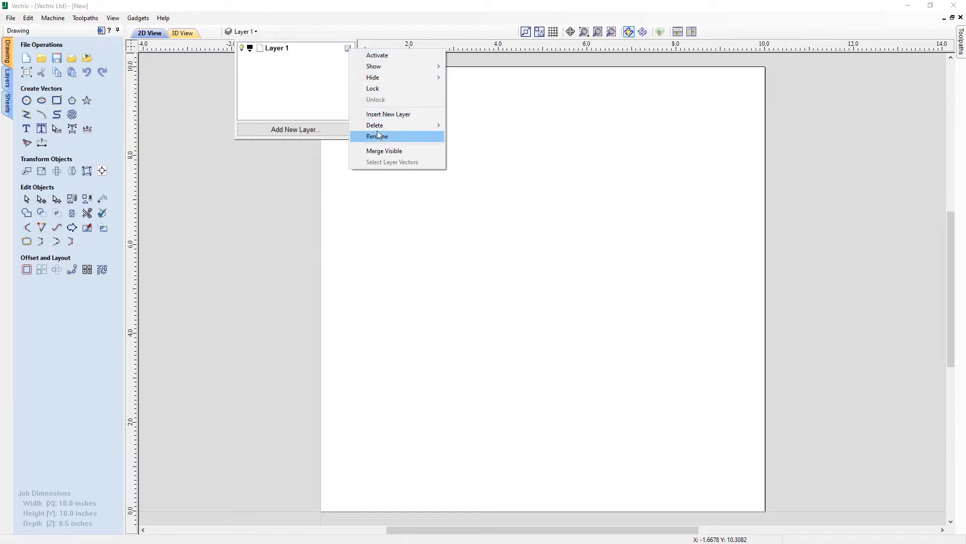
{"action": "left_click", "coordinate": [345, 155]}
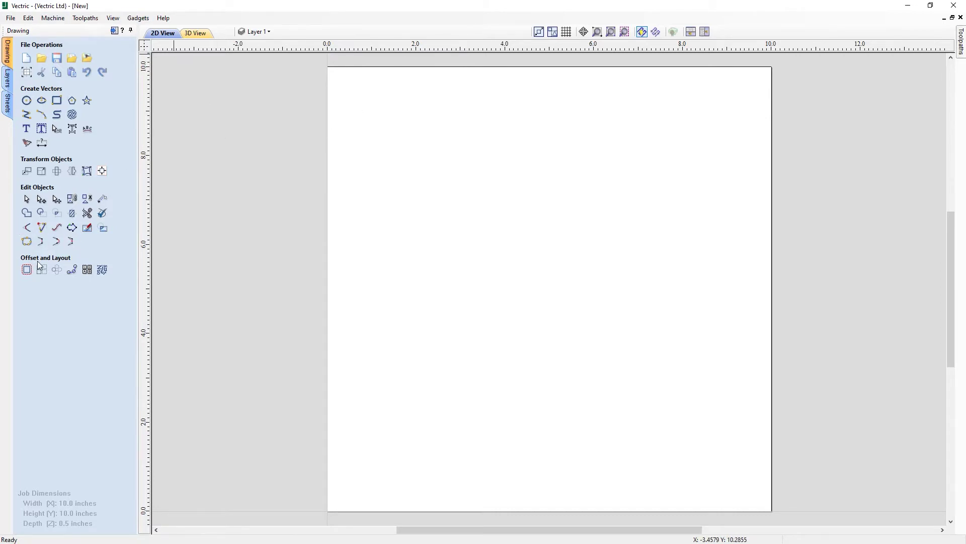
- Undock the layer manager, float it over the drawing area's right edge, and return to the drawing tools
{"action": "left_click", "coordinate": [8, 81]}
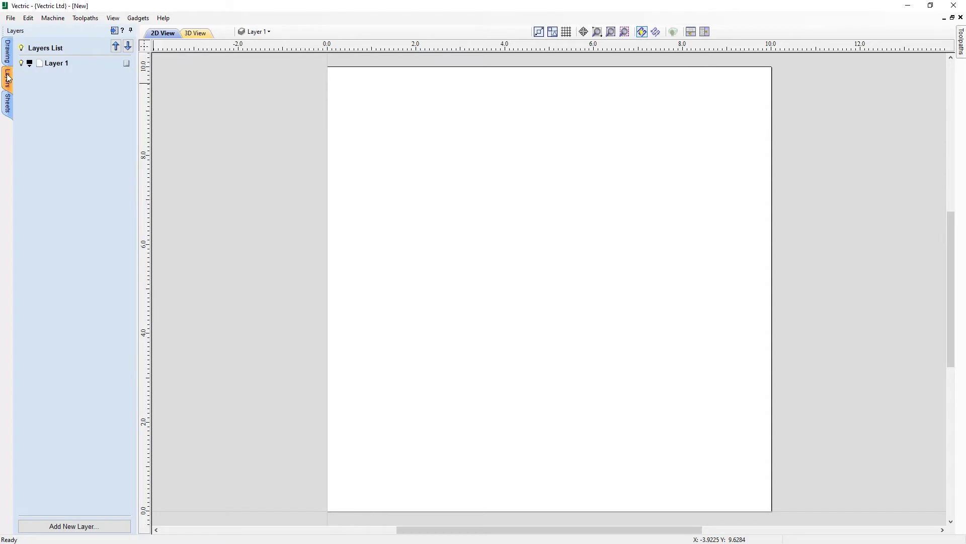
{"action": "mouse_move", "coordinate": [10, 80]}
{"action": "left_mouse_down"}
{"action": "mouse_move", "coordinate": [212, 94]}
{"action": "mouse_move", "coordinate": [758, 100]}
{"action": "left_mouse_up"}
{"action": "left_click_drag", "start_coordinate": [826, 63], "coordinate": [841, 127]}
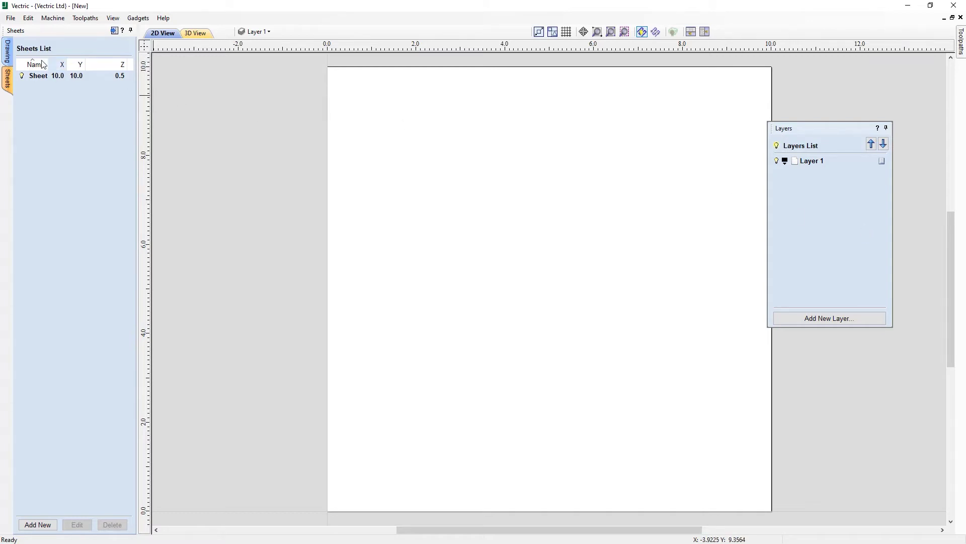
{"action": "left_click", "coordinate": [7, 51]}
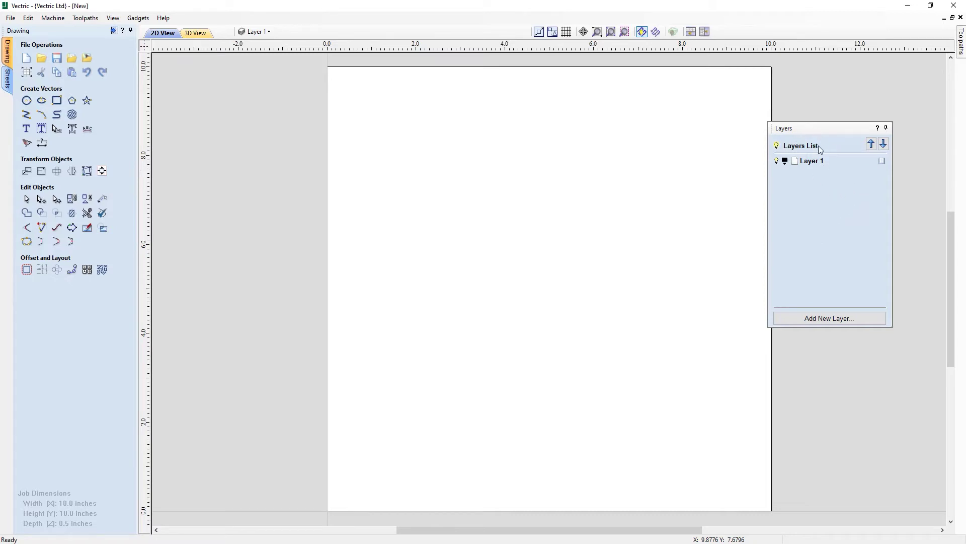
- Turn auto-hide of the floating layer manager on and off again
{"action": "left_click", "coordinate": [886, 129]}
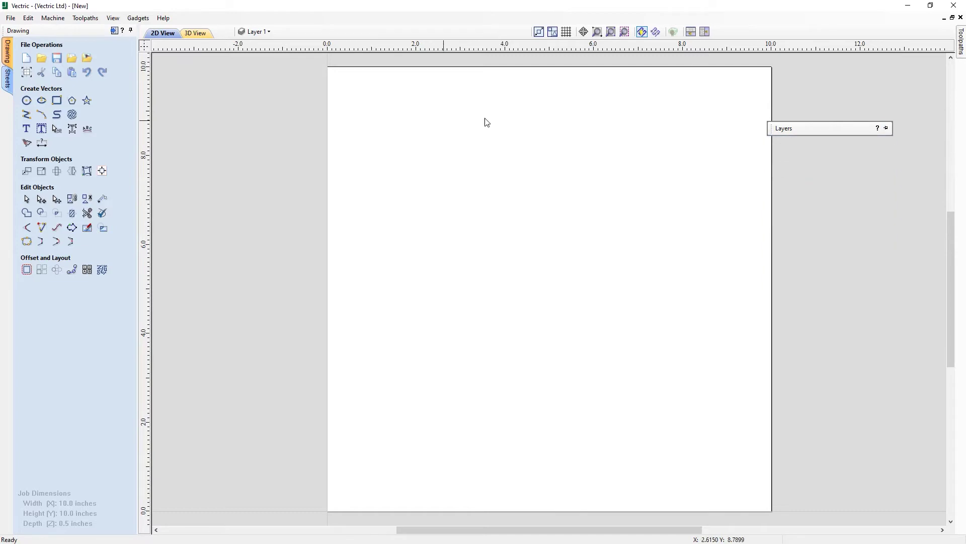
{"action": "mouse_move", "coordinate": [783, 162]}
{"action": "mouse_move", "coordinate": [803, 130]}
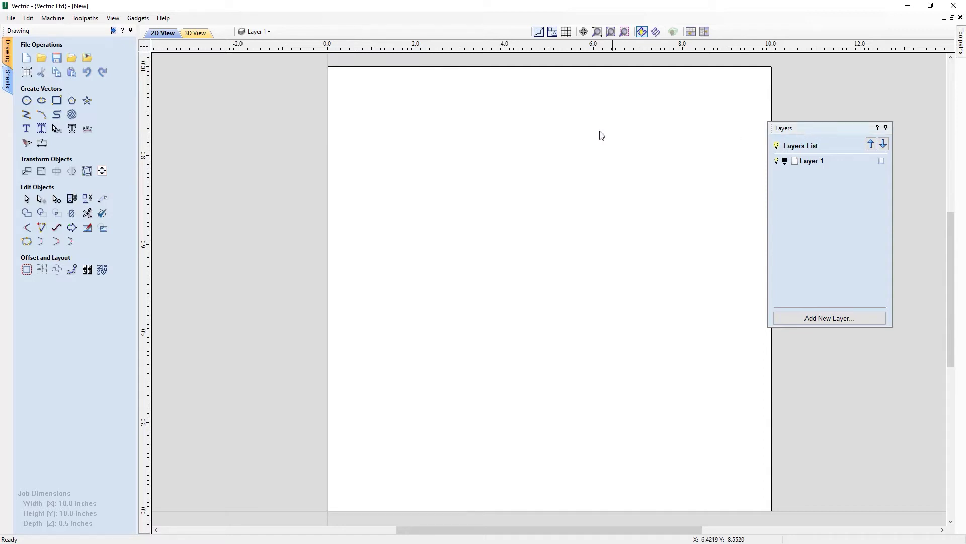
- Dock the floating layer manager back between Drawing and Sheets, and return to the drawing tools
{"action": "mouse_move", "coordinate": [784, 128]}
{"action": "left_mouse_down"}
{"action": "mouse_move", "coordinate": [264, 77]}
{"action": "mouse_move", "coordinate": [126, 78]}
{"action": "left_mouse_up"}
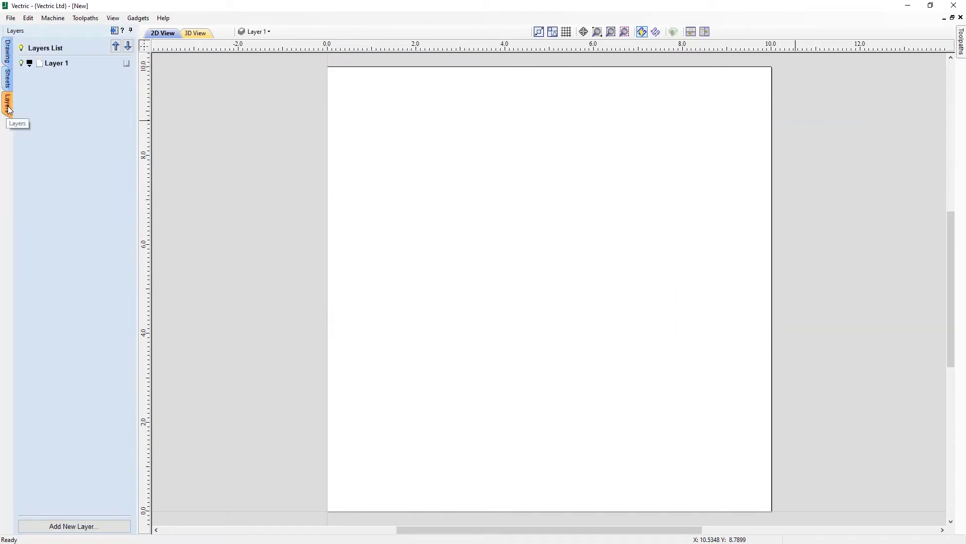
{"action": "left_click_drag", "start_coordinate": [9, 104], "coordinate": [9, 87]}
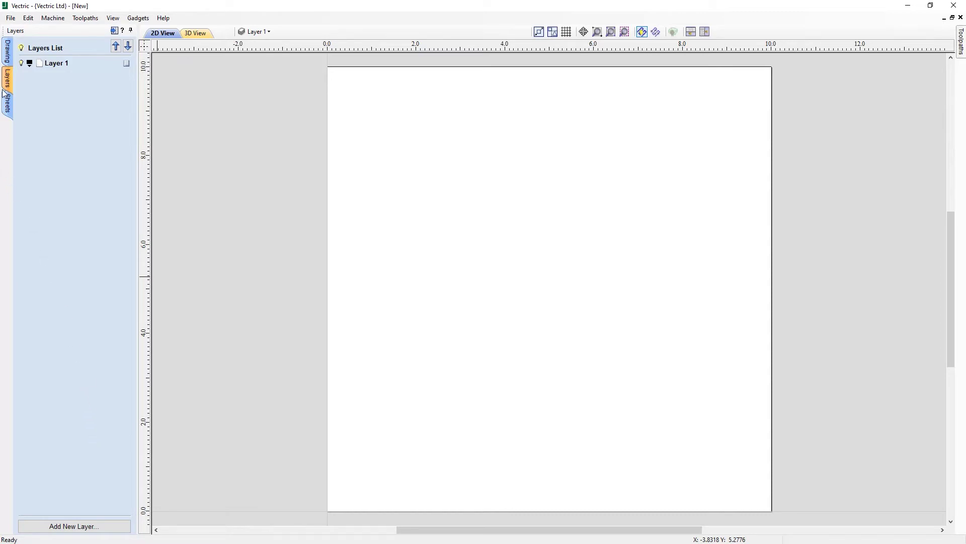
{"action": "left_click", "coordinate": [9, 57]}
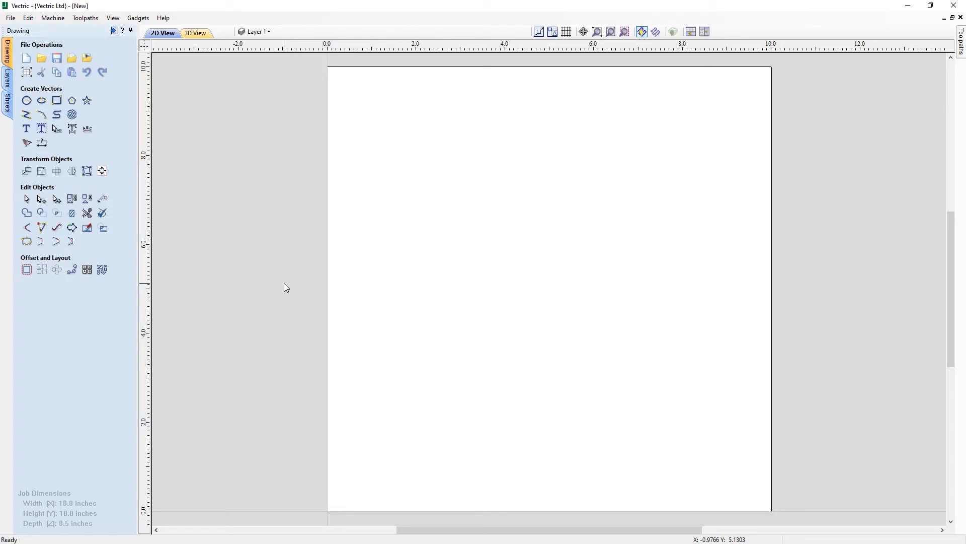
- Open the layer manager and rename Layer 1 as New Layer
{"action": "key", "text": "ctrl+l"}
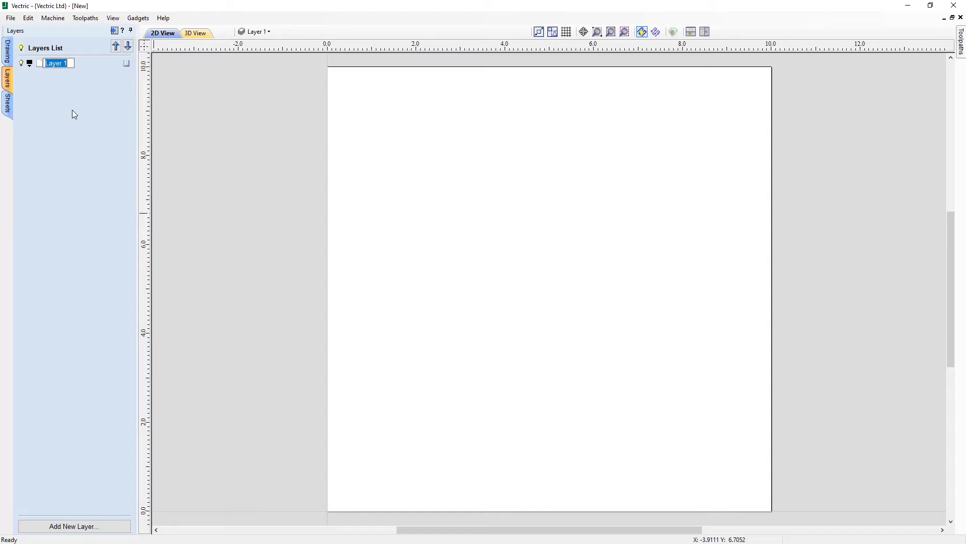
{"action": "type", "text": "New Layer"}
{"action": "left_click", "coordinate": [86, 109]}
- Rename the New Layer layer as Border
{"action": "right_click", "coordinate": [67, 62]}
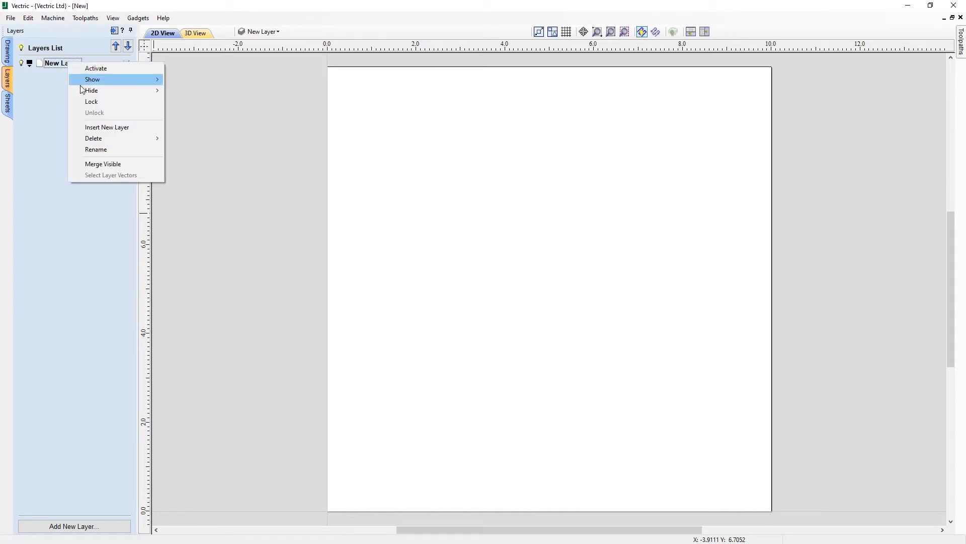
{"action": "left_click", "coordinate": [110, 149]}
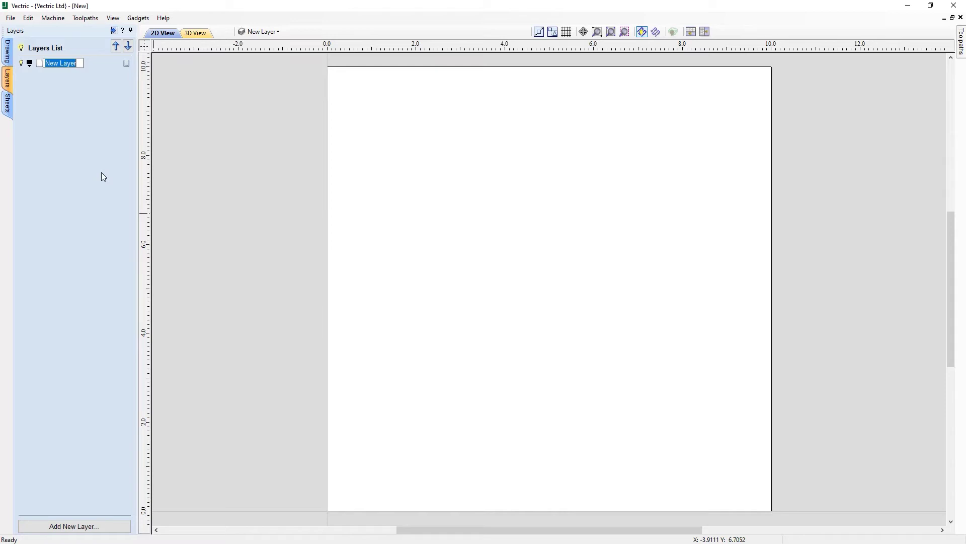
{"action": "type", "text": "Border"}
{"action": "key", "text": "Return"}
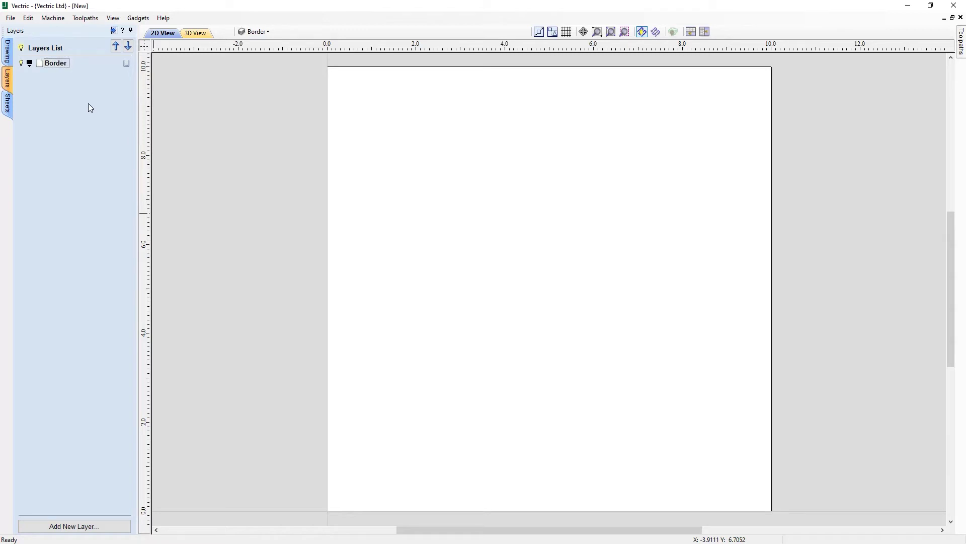
- Rename the Border layer as Border Vectors
{"action": "right_click", "coordinate": [126, 65]}
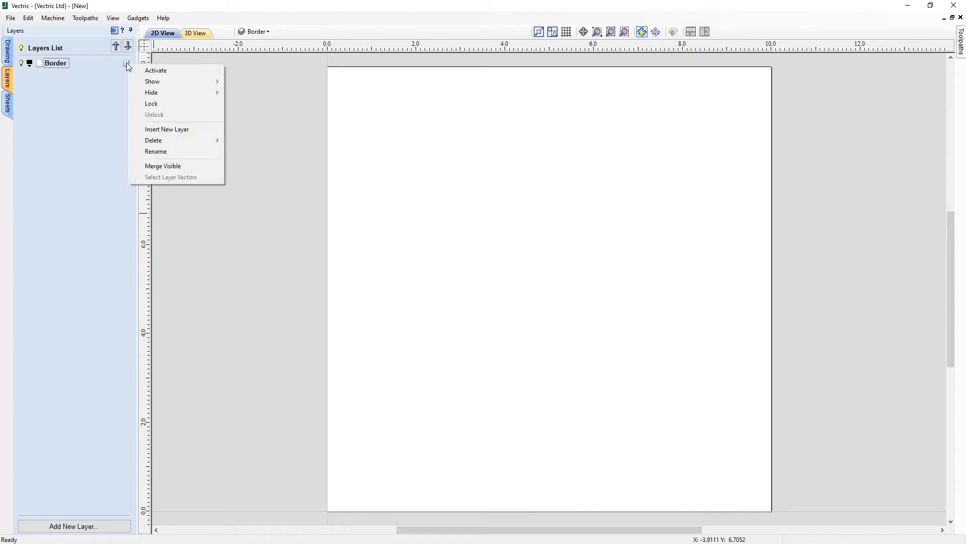
{"action": "left_click", "coordinate": [171, 152]}
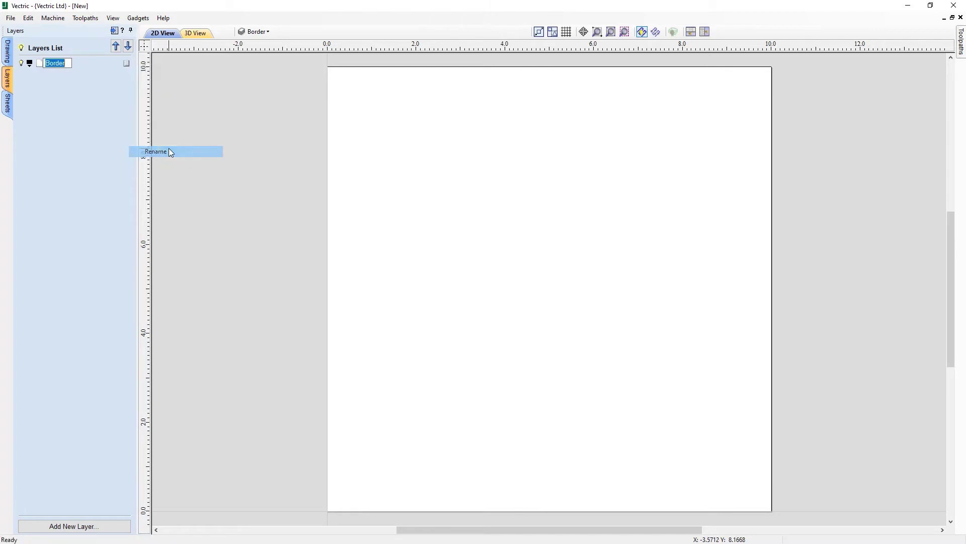
{"action": "left_click", "coordinate": [67, 65]}
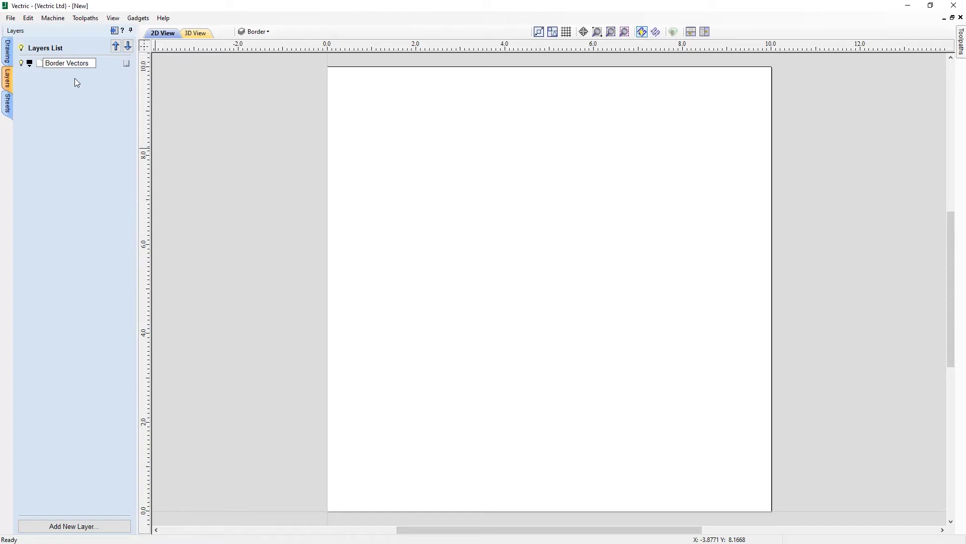
{"action": "left_click", "coordinate": [96, 96]}
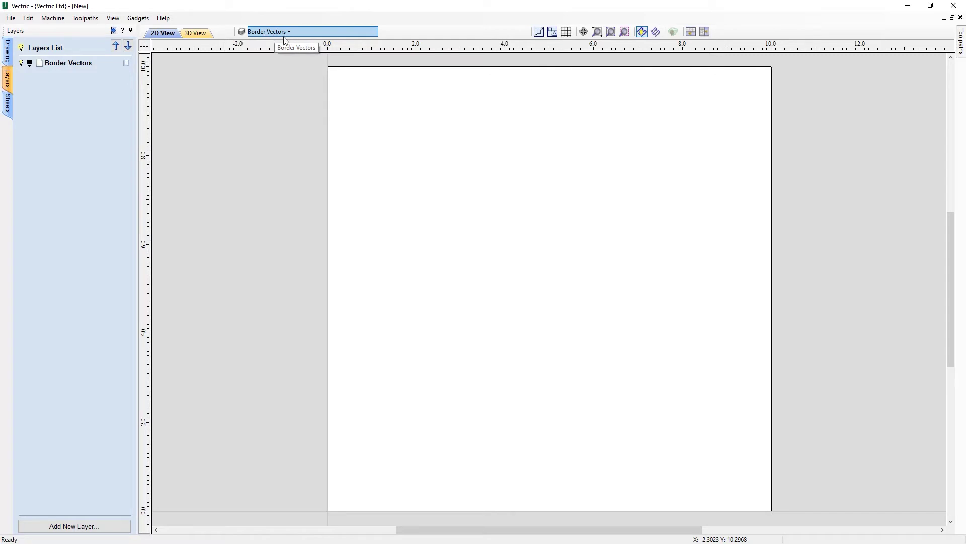
- Hide the empty Border Vectors layer and make it visible again
{"action": "left_click", "coordinate": [21, 64]}
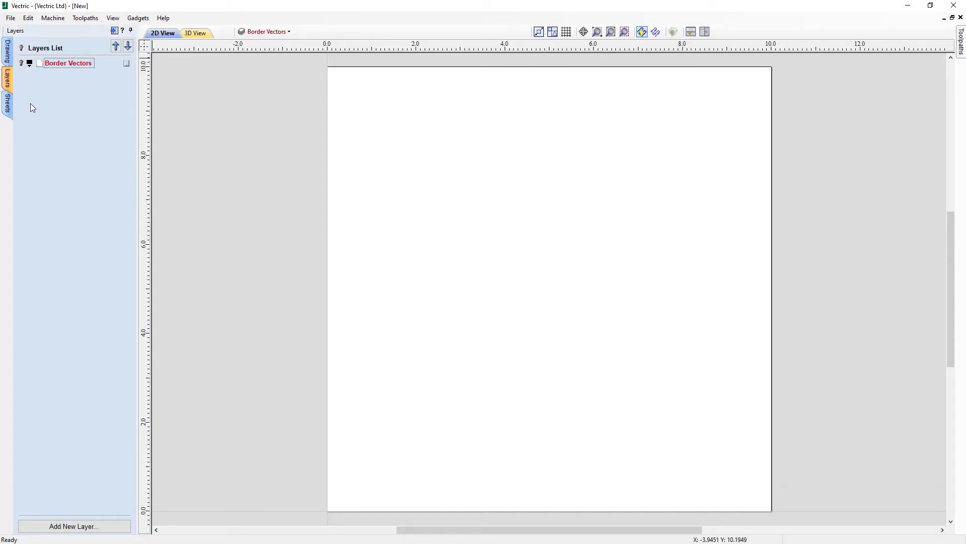
{"action": "left_click", "coordinate": [21, 63]}
- Draw an 8.0 by 8.0 inch square-cornered rectangle centered on the job at X 5.0, Y 5.0, and deselect it
{"action": "left_click", "coordinate": [8, 58]}
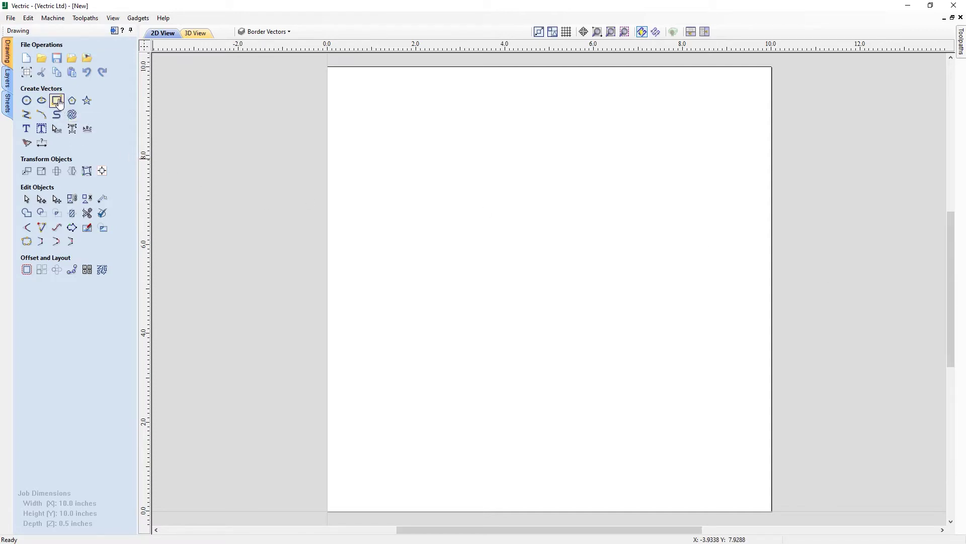
{"action": "left_click", "coordinate": [58, 101]}
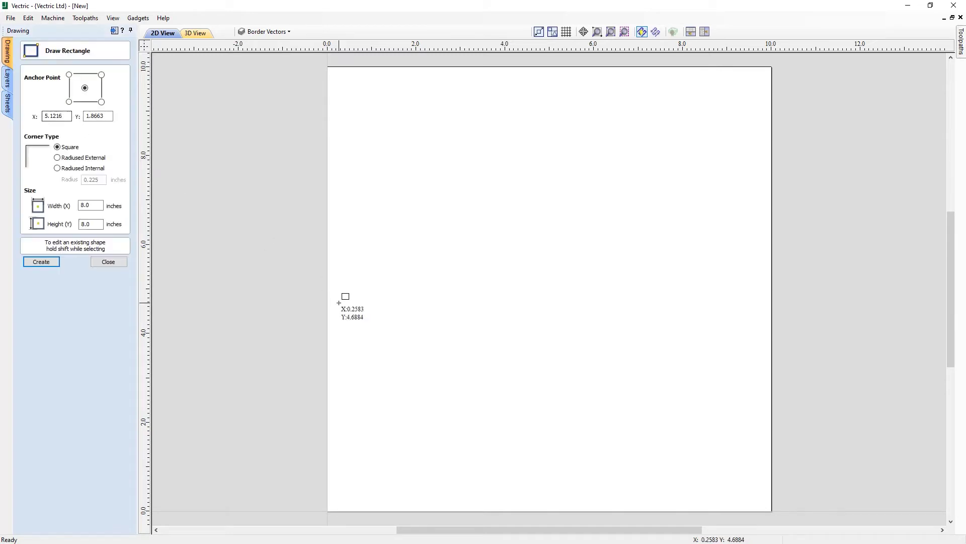
{"action": "left_click", "coordinate": [80, 205]}
{"action": "left_click", "coordinate": [93, 224]}
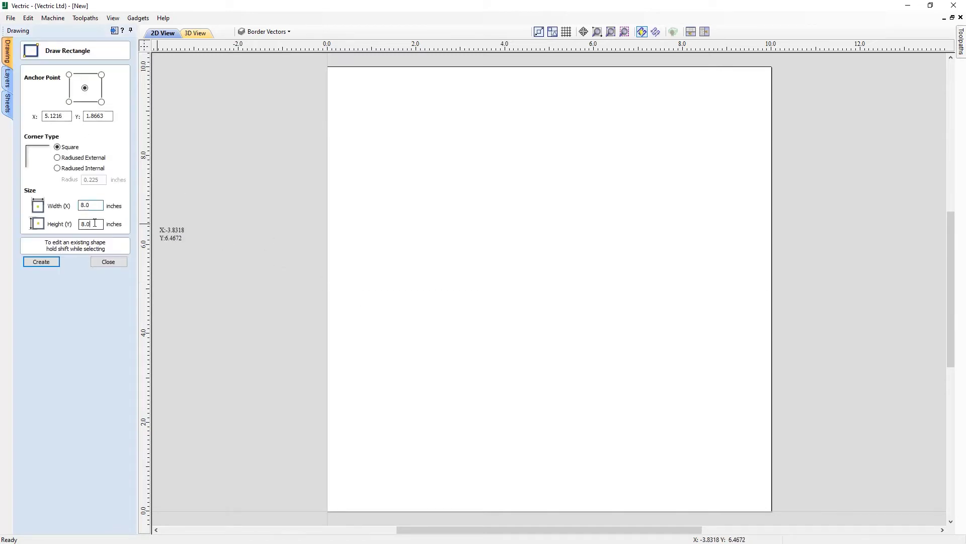
{"action": "left_click", "coordinate": [549, 290]}
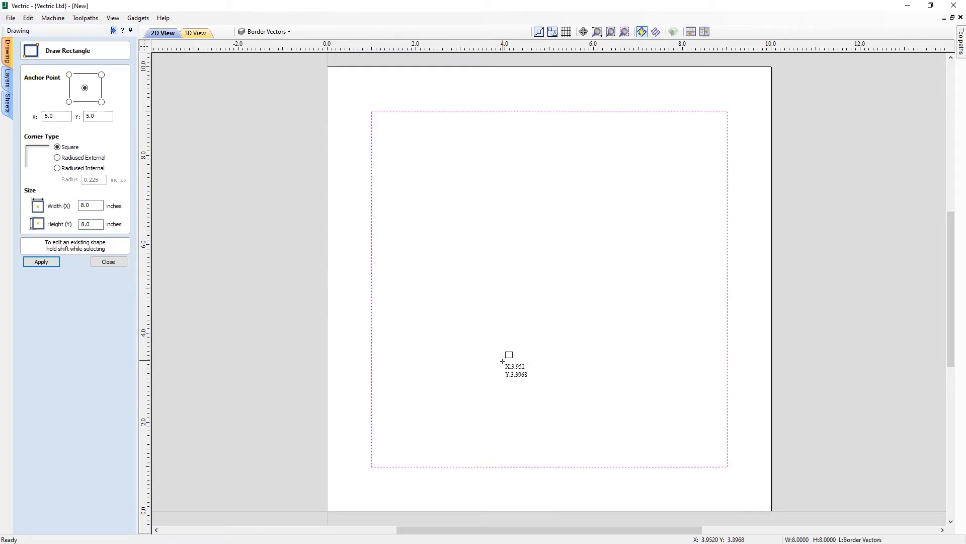
{"action": "left_click", "coordinate": [111, 263]}
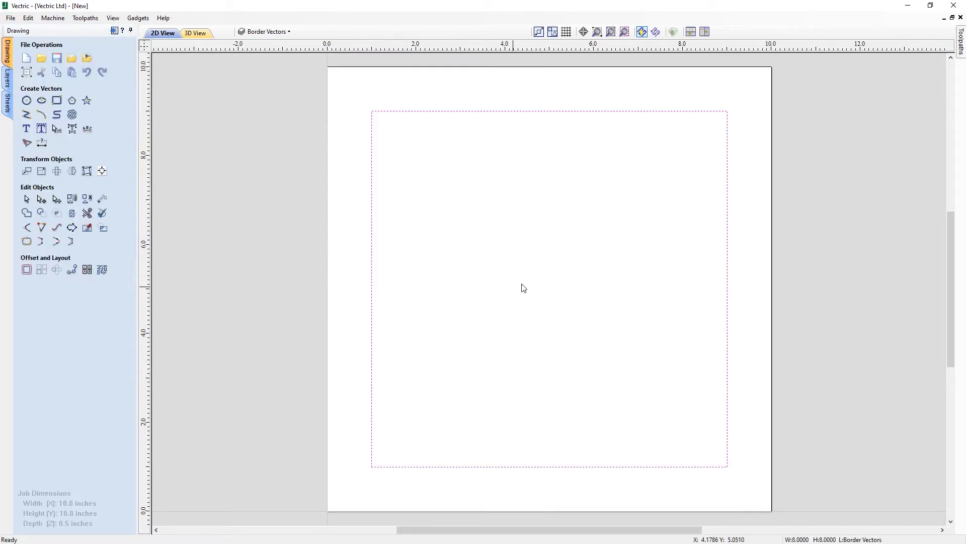
{"action": "left_click", "coordinate": [515, 274]}
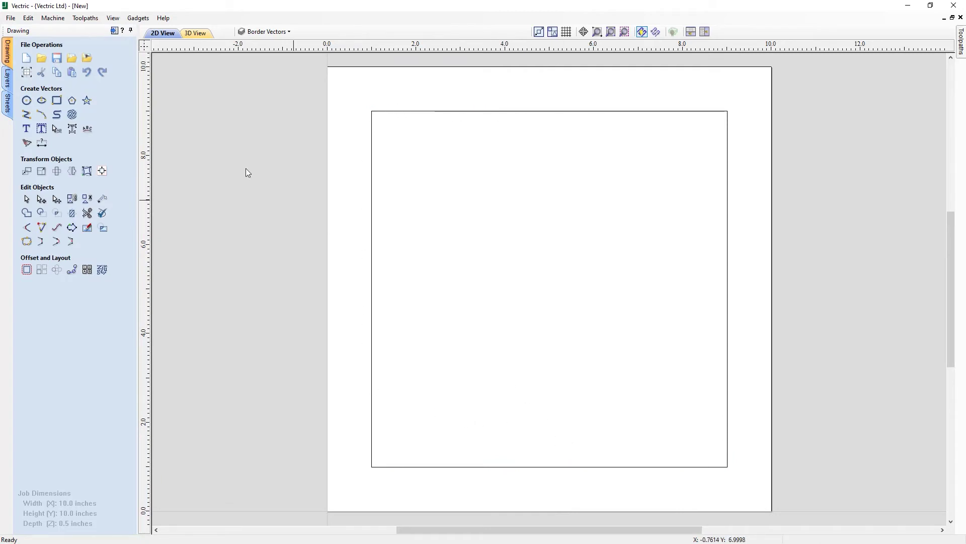
- Hide the Border Vectors layer containing the rectangle
{"action": "left_click", "coordinate": [8, 77]}
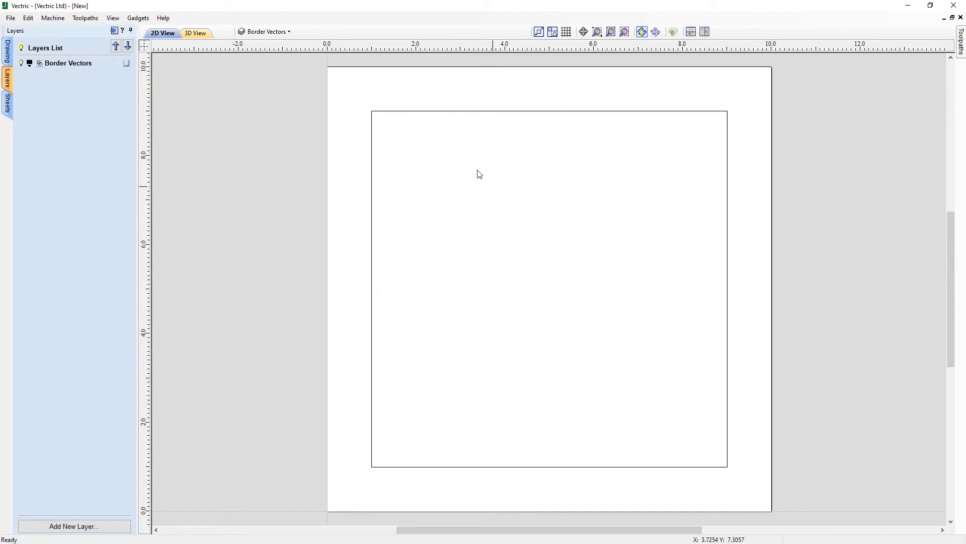
{"action": "left_click", "coordinate": [22, 63]}
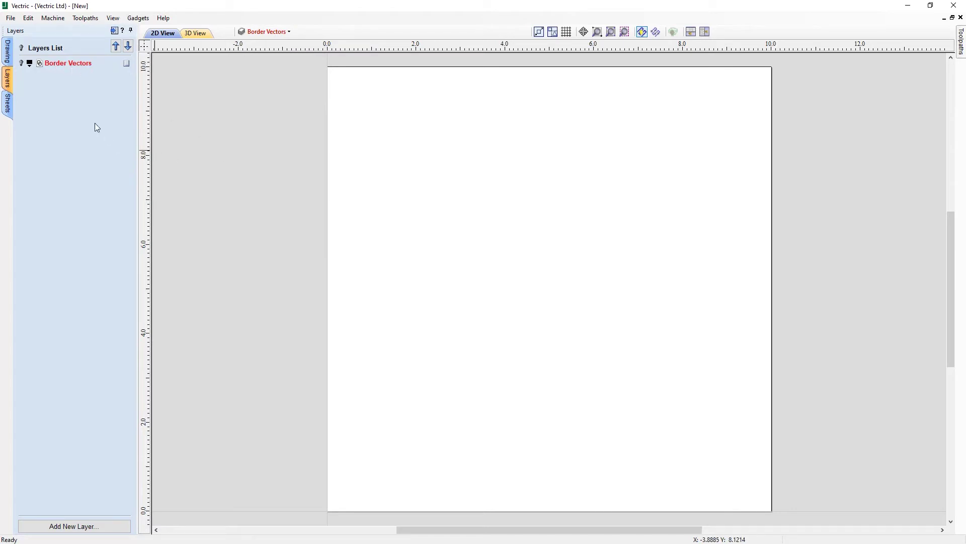
- Draw a circle about 2.4 inches in diameter on the Border Vectors layer, centered at about X 2.16, Y 6.22
{"action": "left_click", "coordinate": [7, 54]}
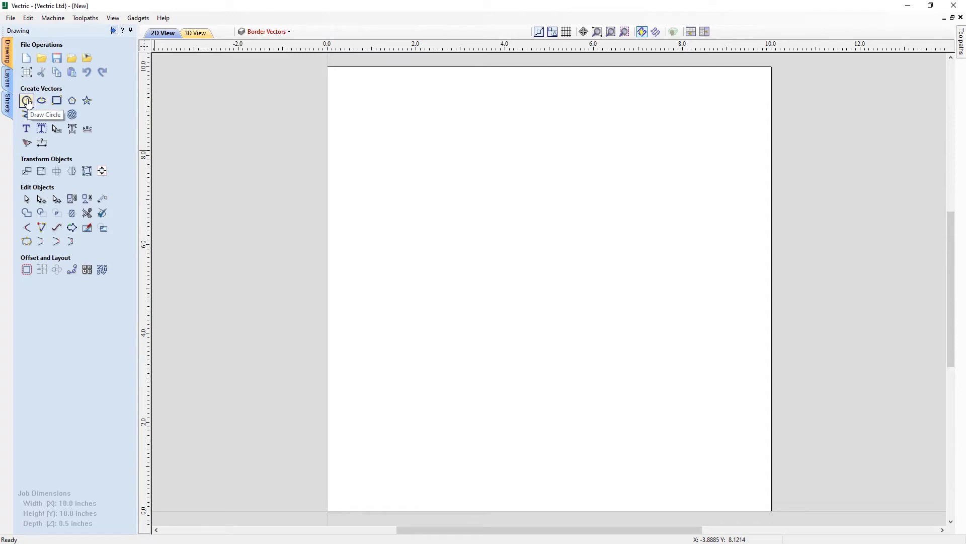
{"action": "left_click", "coordinate": [28, 101]}
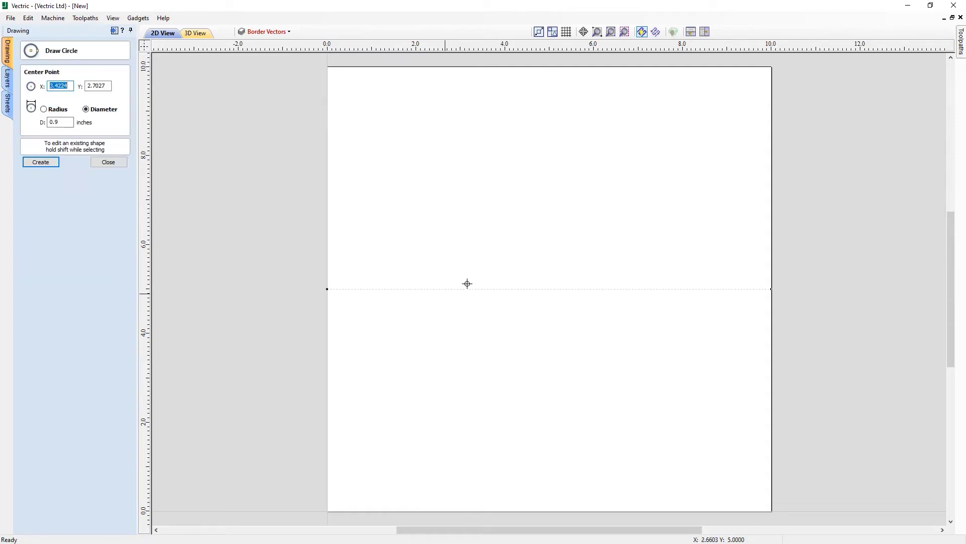
{"action": "left_click_drag", "start_coordinate": [423, 234], "coordinate": [459, 272]}
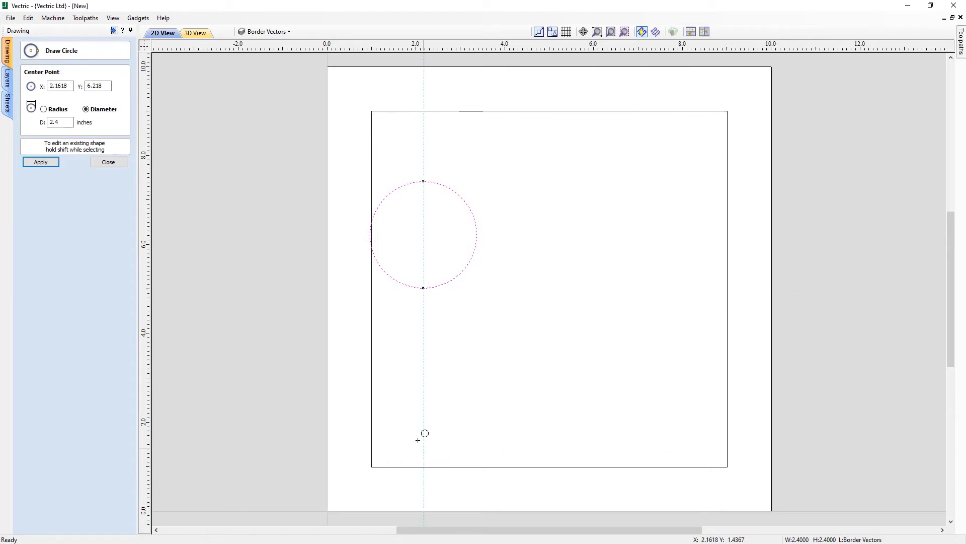
{"action": "left_click", "coordinate": [109, 162]}
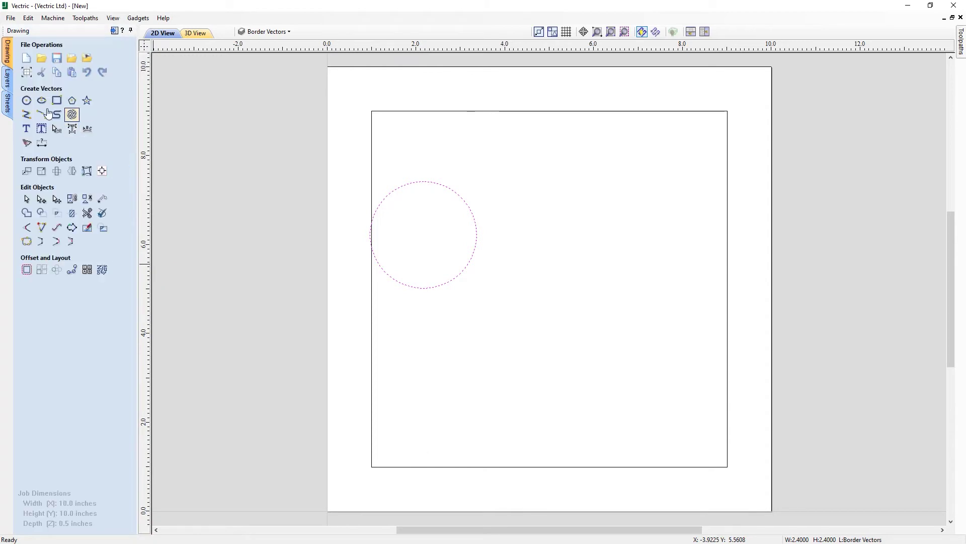
- Delete the 2.4 inch circle from the Border Vectors layer, keeping the 8 by 8 inch rectangle
{"action": "left_click", "coordinate": [9, 73]}
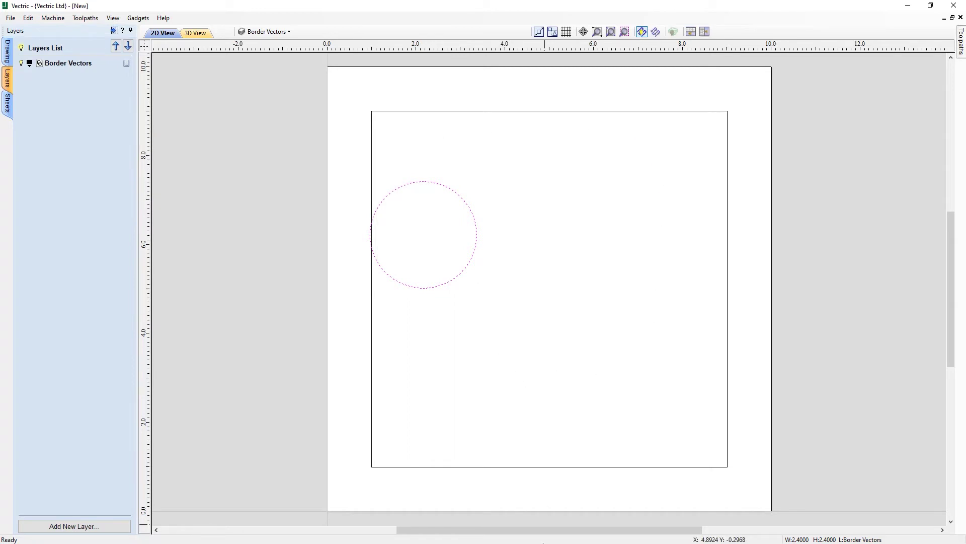
{"action": "left_click", "coordinate": [528, 332]}
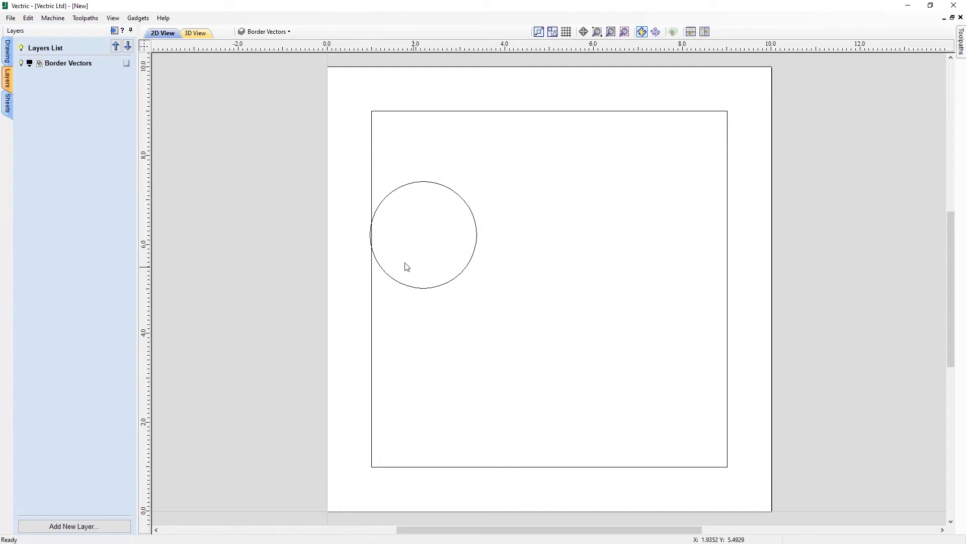
{"action": "left_click", "coordinate": [451, 282]}
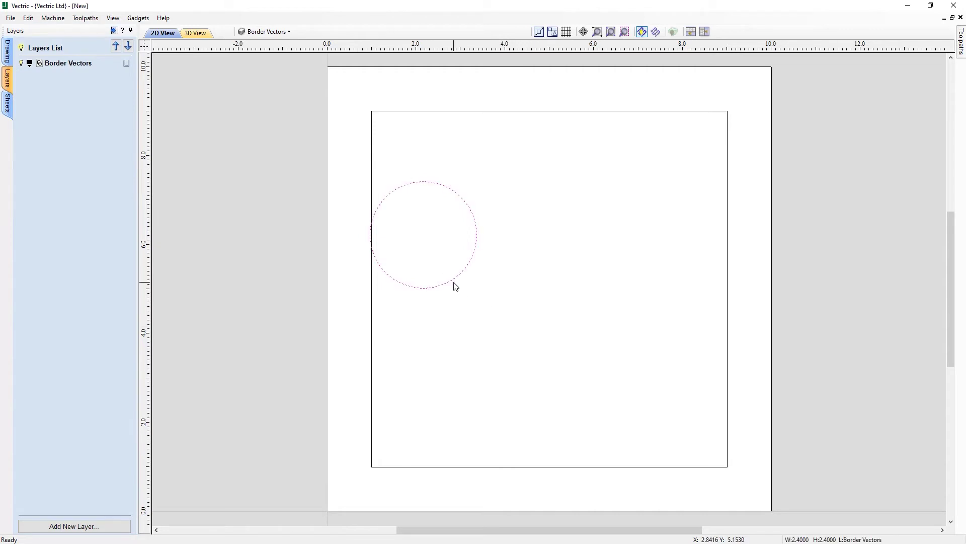
{"action": "key", "text": "Delete"}
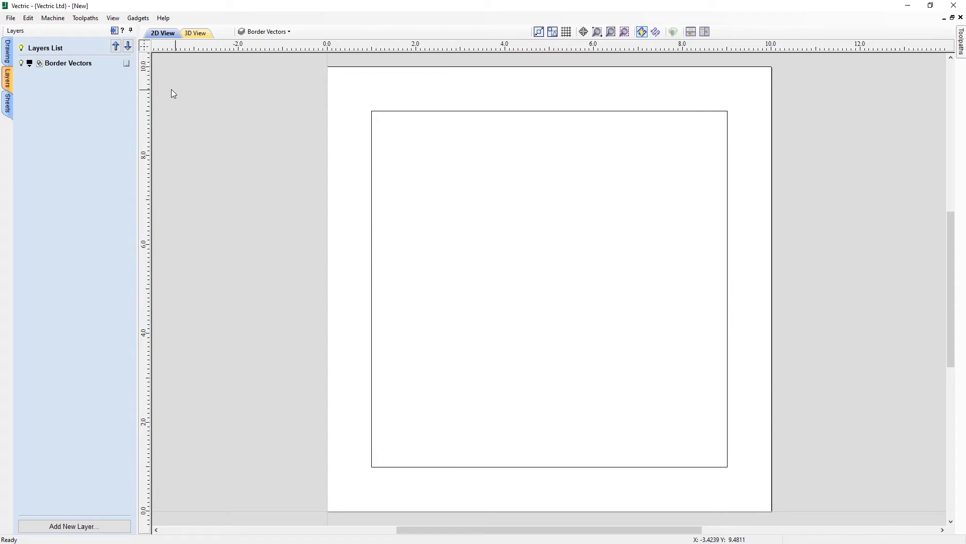
- Insert a new layer above Border Vectors and name it Star
{"action": "right_click", "coordinate": [88, 68]}
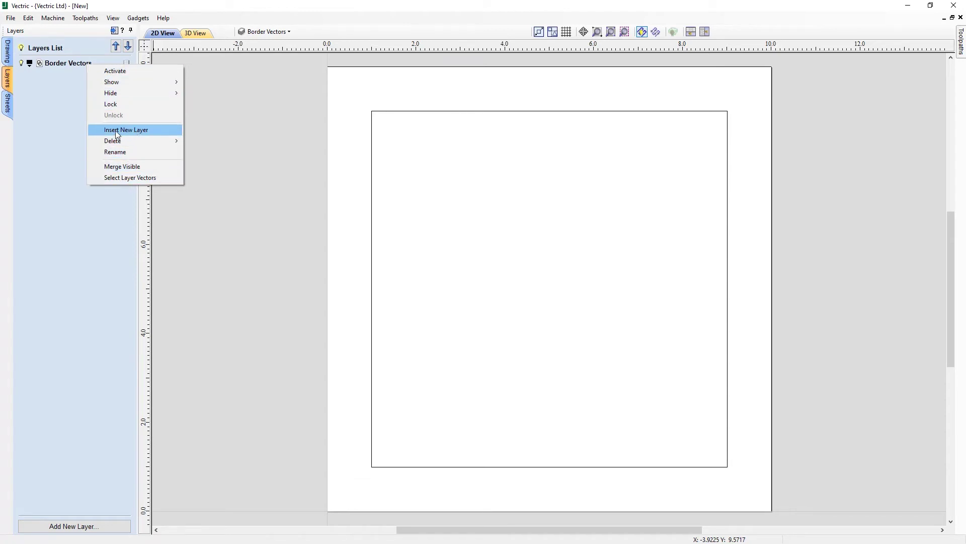
{"action": "left_click", "coordinate": [50, 127]}
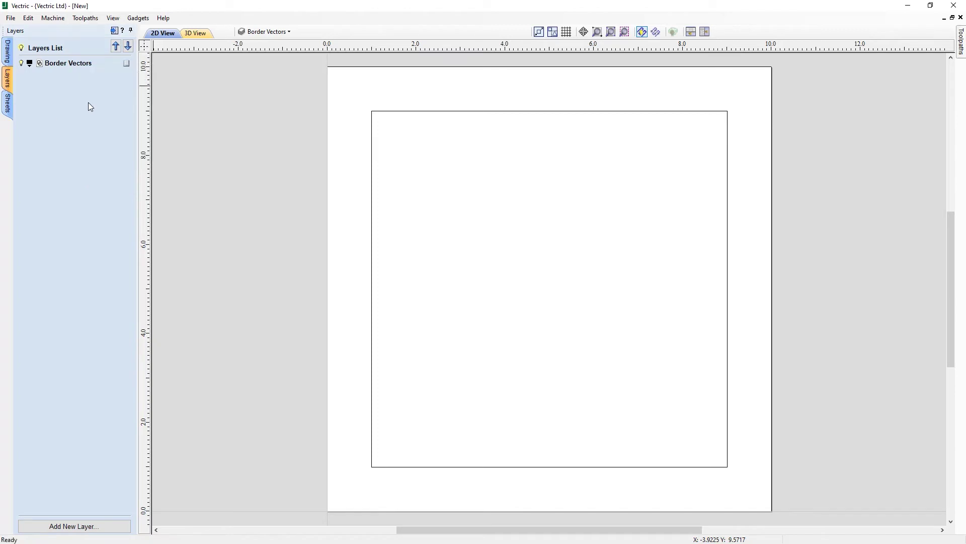
{"action": "right_click", "coordinate": [127, 62]}
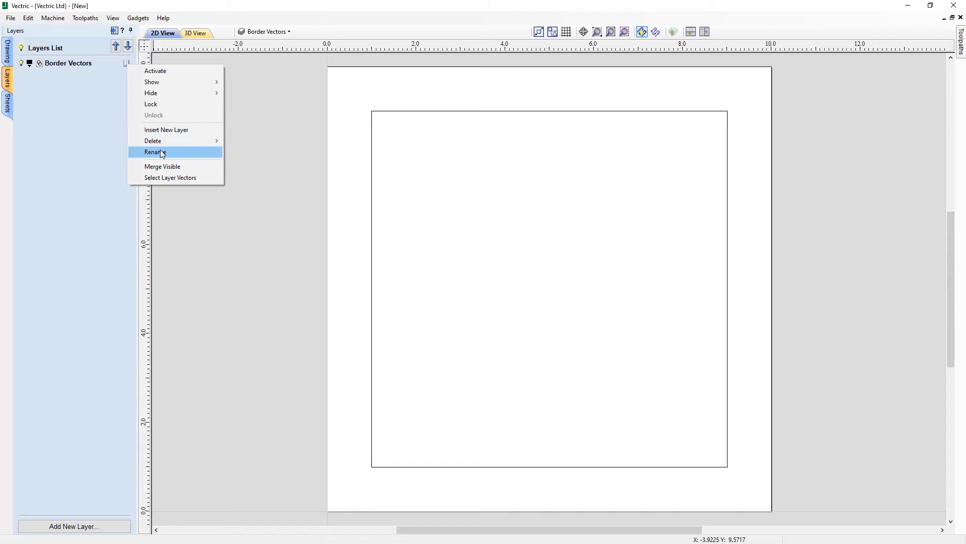
{"action": "left_click", "coordinate": [180, 130]}
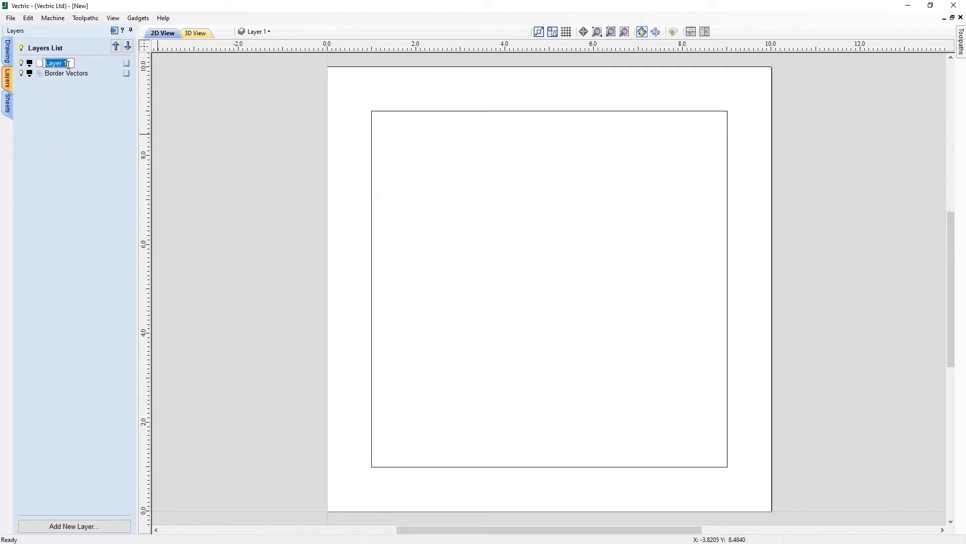
{"action": "type", "text": "Star"}
{"action": "key", "text": "Return"}
- Activate Border Vectors with its rectangle selected, clear the selection, and make Star the active layer again
{"action": "left_click", "coordinate": [63, 75]}
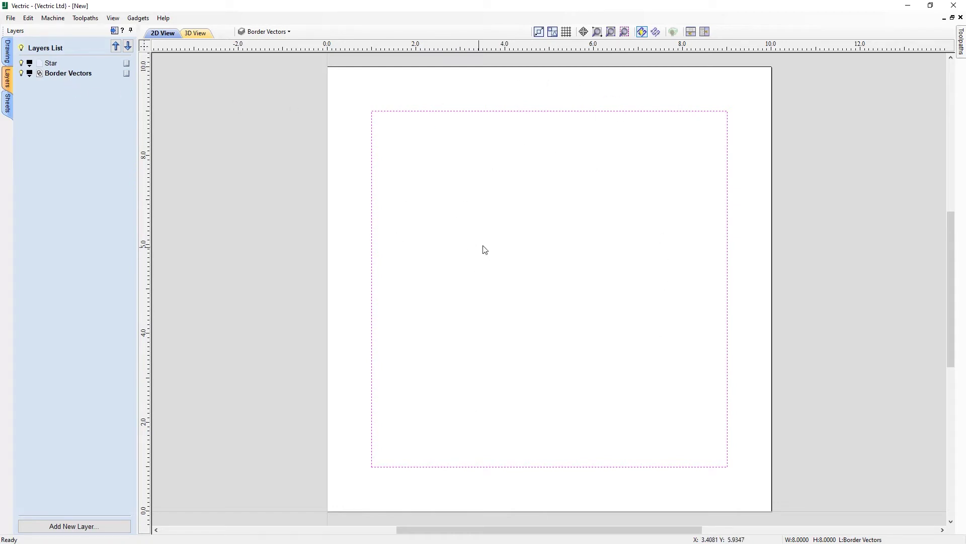
{"action": "left_click", "coordinate": [450, 220]}
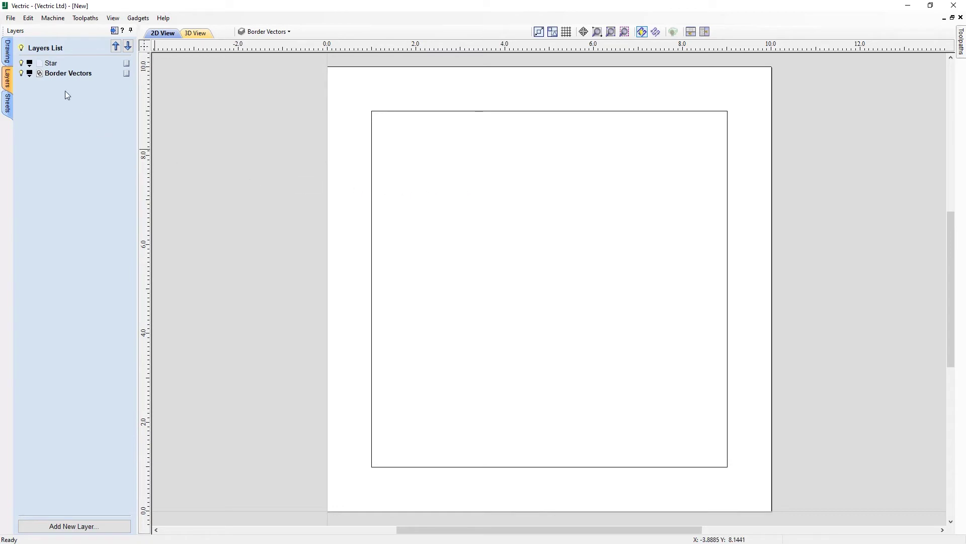
{"action": "left_click", "coordinate": [53, 63]}
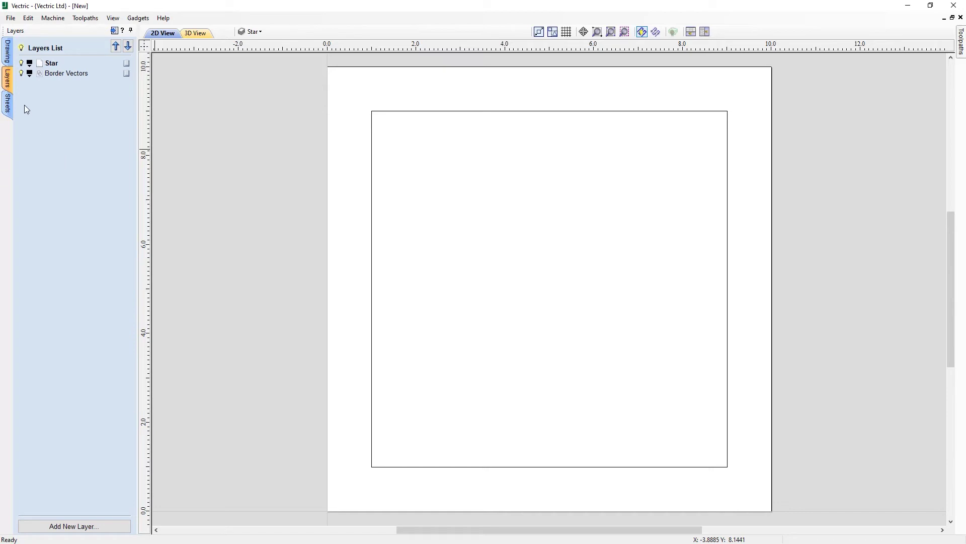
- Draw a five-point star on the Star layer, centered at X 4.3673, Y 5.0, with 3.0 inch outer radius and 38.2% inner radius
{"action": "left_click", "coordinate": [8, 60]}
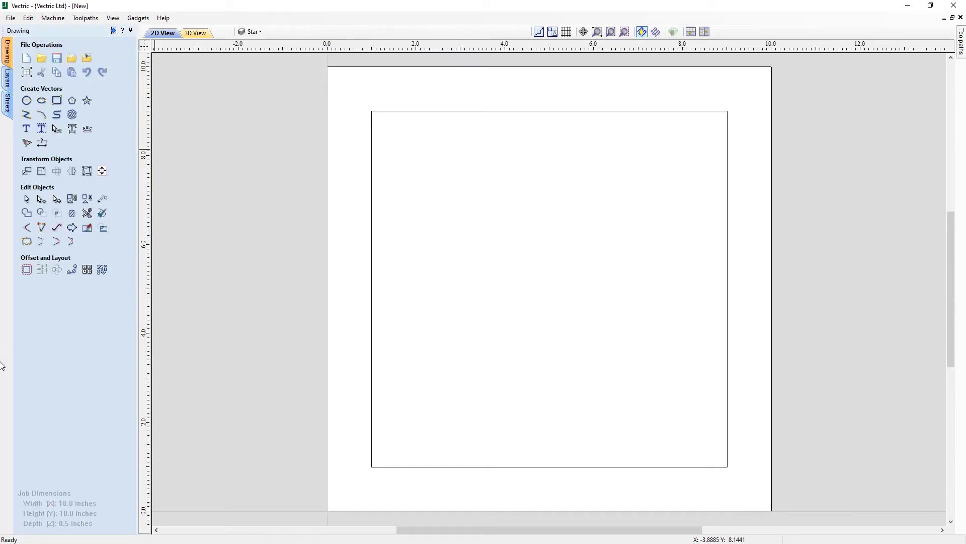
{"action": "left_click", "coordinate": [87, 102]}
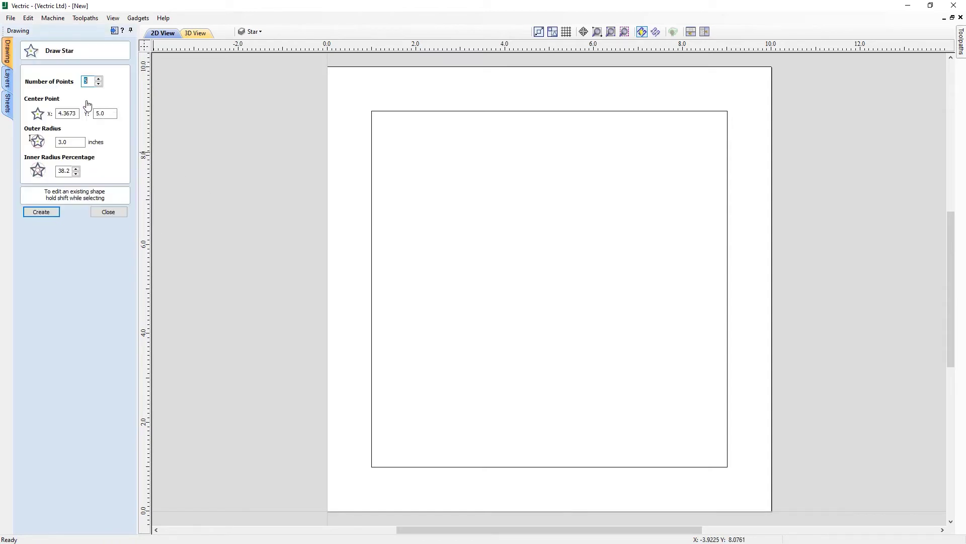
{"action": "left_click", "coordinate": [49, 213]}
{"action": "left_click", "coordinate": [109, 212]}
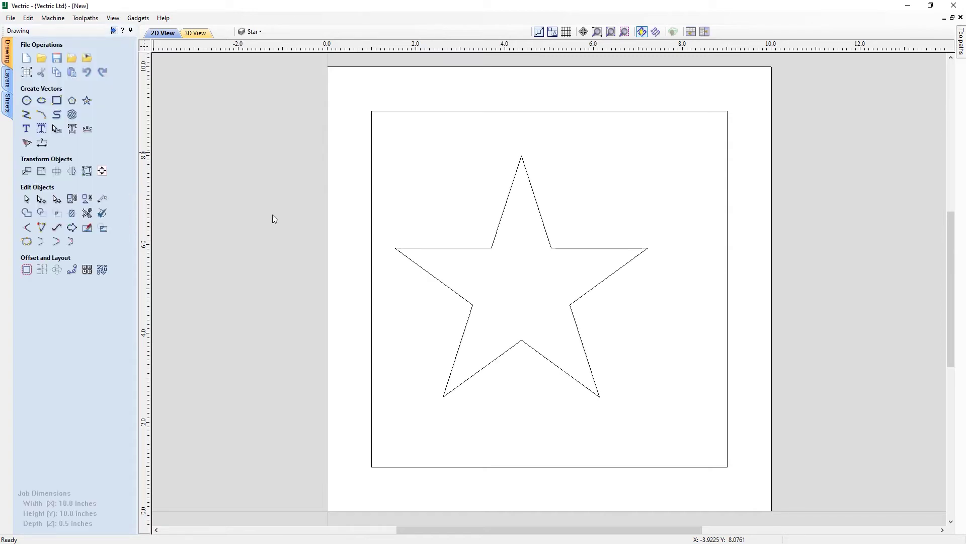
- Center the star on the job material and deselect it
{"action": "left_click", "coordinate": [470, 249]}
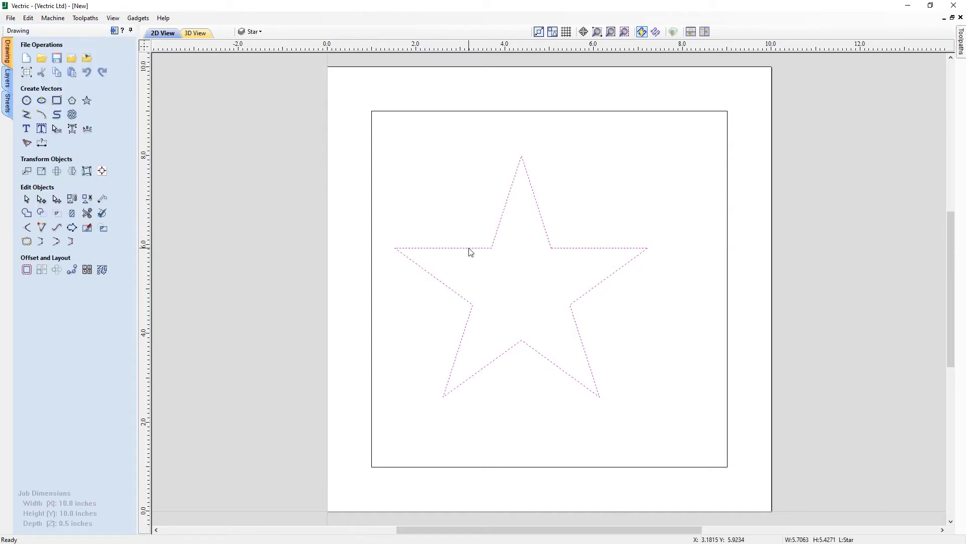
{"action": "key", "text": "F9"}
{"action": "left_click", "coordinate": [547, 247]}
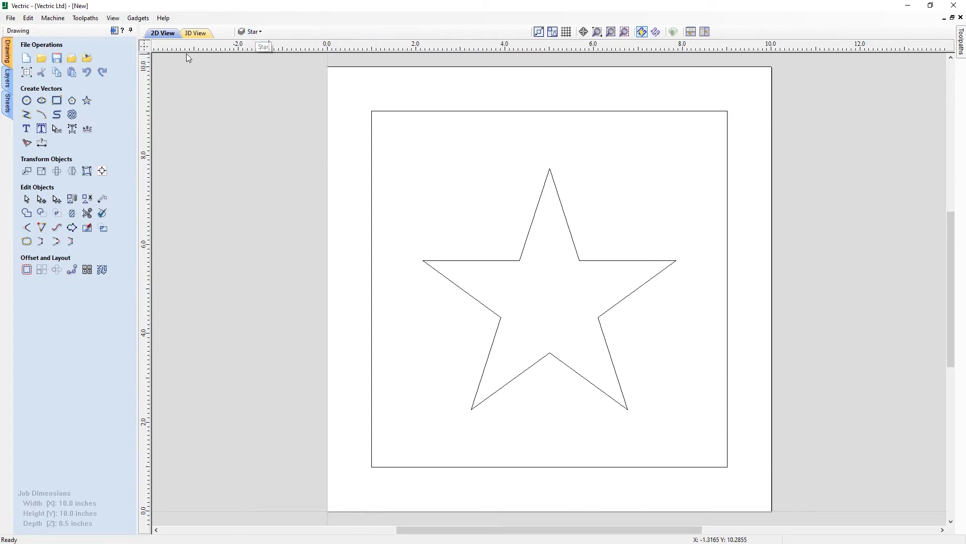
- Review the Star and Border Vectors entries in both layer lists, and hide the Star layer and make it visible again
{"action": "left_click", "coordinate": [8, 78]}
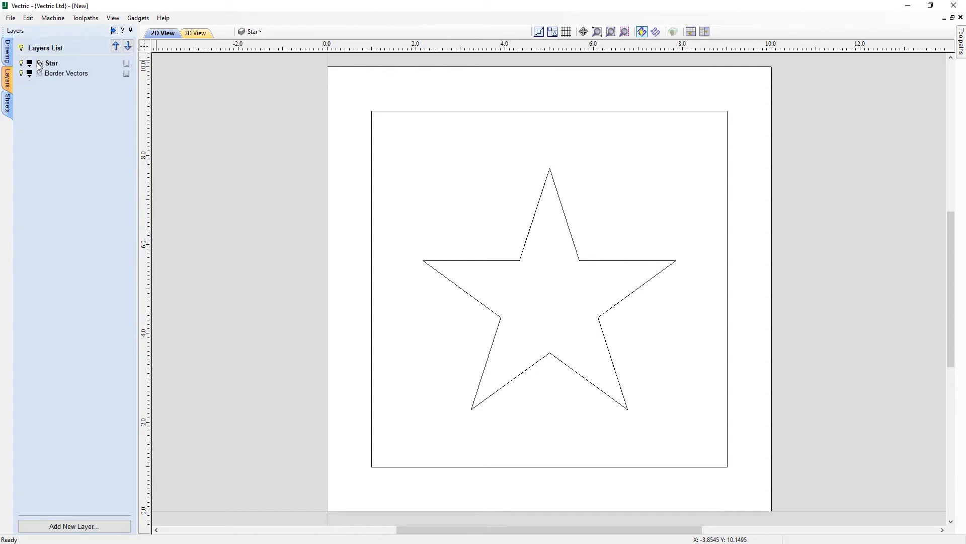
{"action": "left_click", "coordinate": [39, 63]}
{"action": "left_click", "coordinate": [251, 31]}
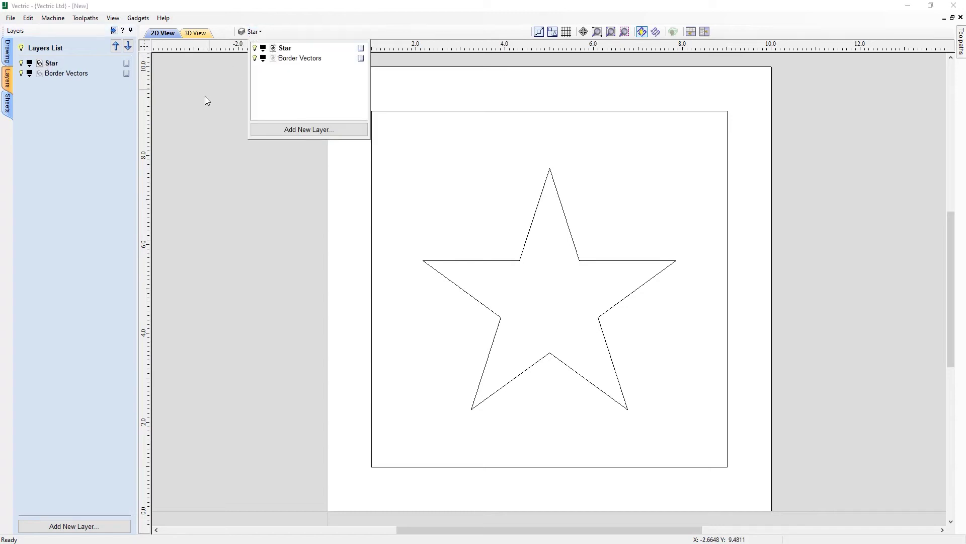
{"action": "left_click", "coordinate": [87, 102]}
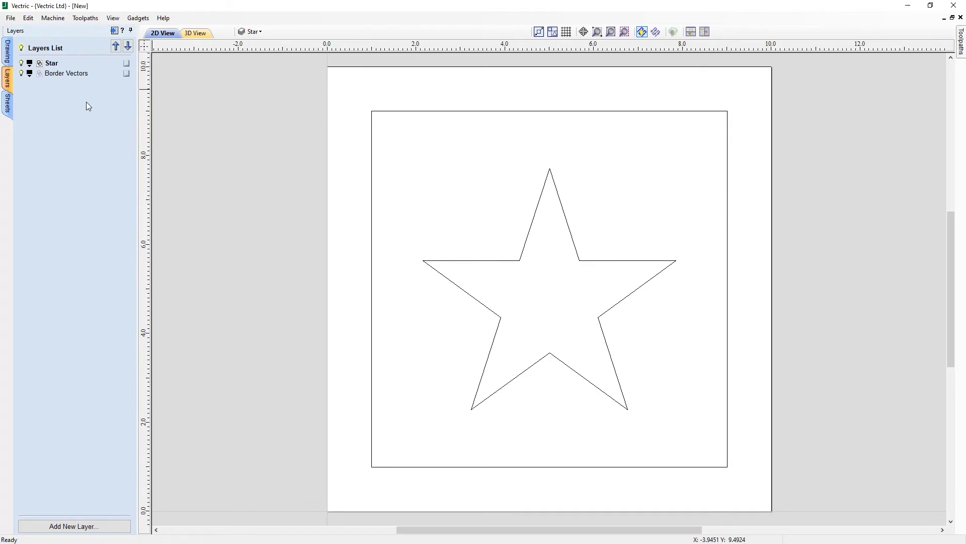
{"action": "left_click", "coordinate": [22, 63]}
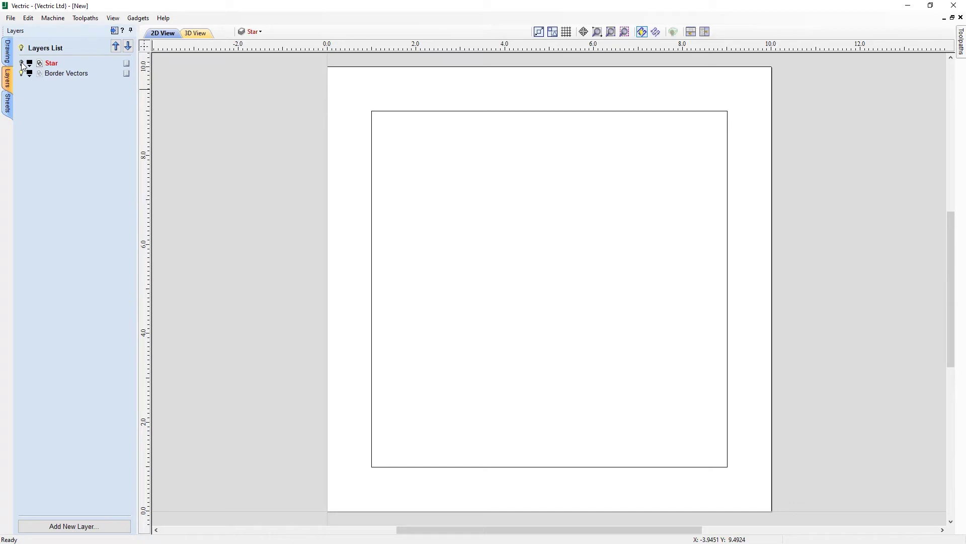
{"action": "left_click", "coordinate": [21, 62]}
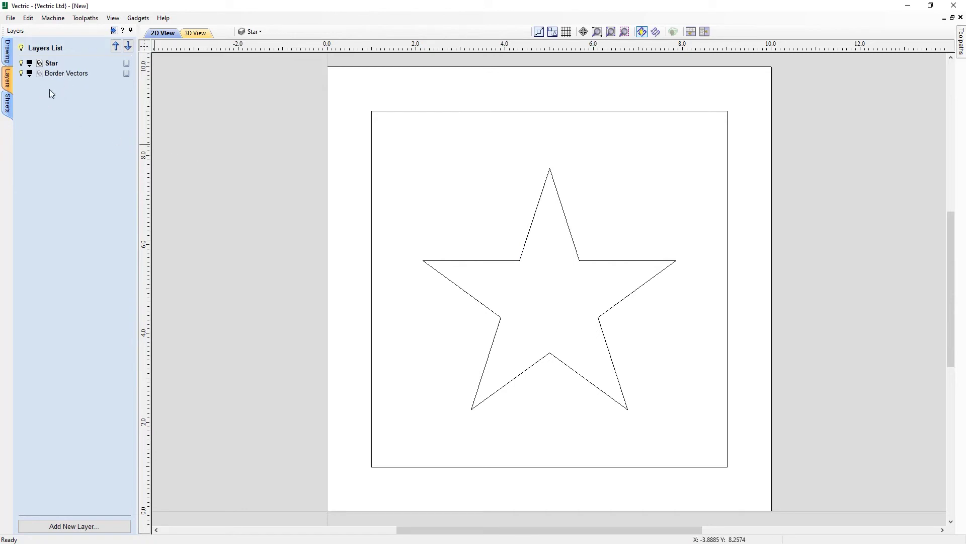
- Select all vectors on the Star layer, select those on the Border Vectors layer, and clear the selection
{"action": "left_click", "coordinate": [41, 64]}
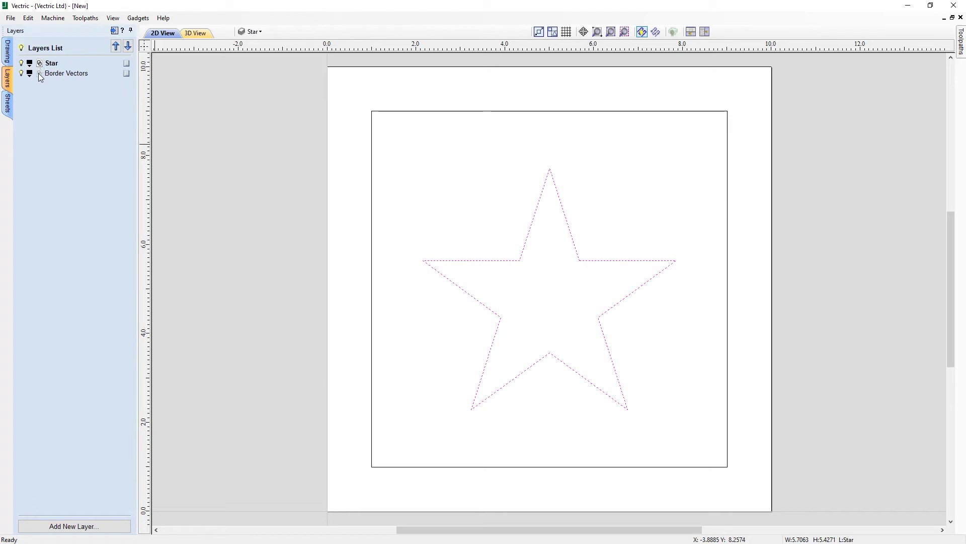
{"action": "left_click", "coordinate": [40, 74]}
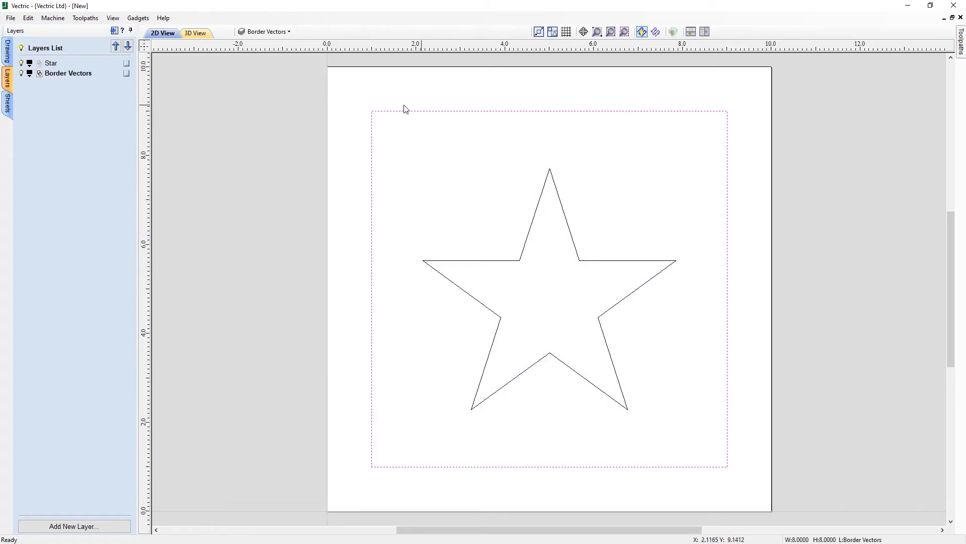
{"action": "left_click", "coordinate": [283, 164]}
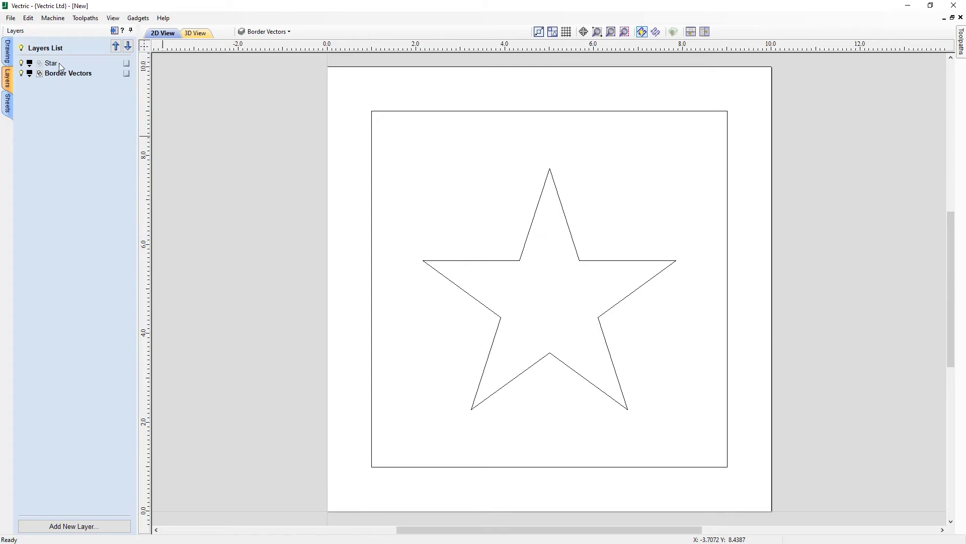
- Select the star and the border rectangle in turn to check which layer each belongs to, and clear the selection
{"action": "left_click", "coordinate": [8, 51]}
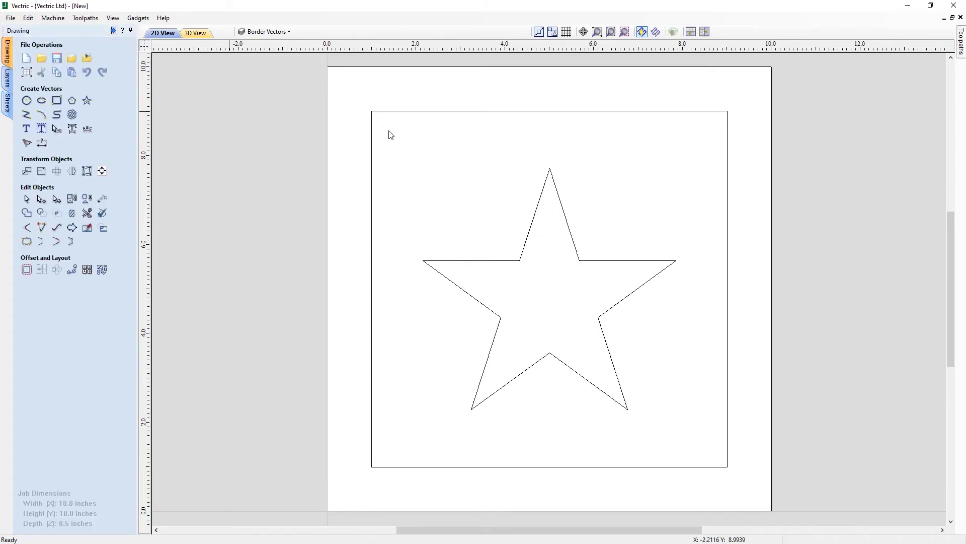
{"action": "left_click", "coordinate": [547, 185]}
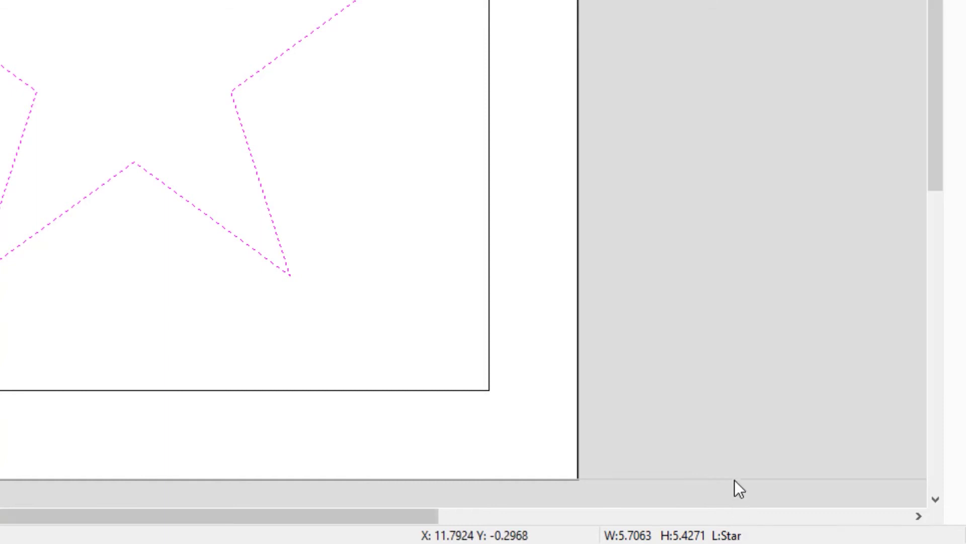
{"action": "left_click", "coordinate": [488, 40]}
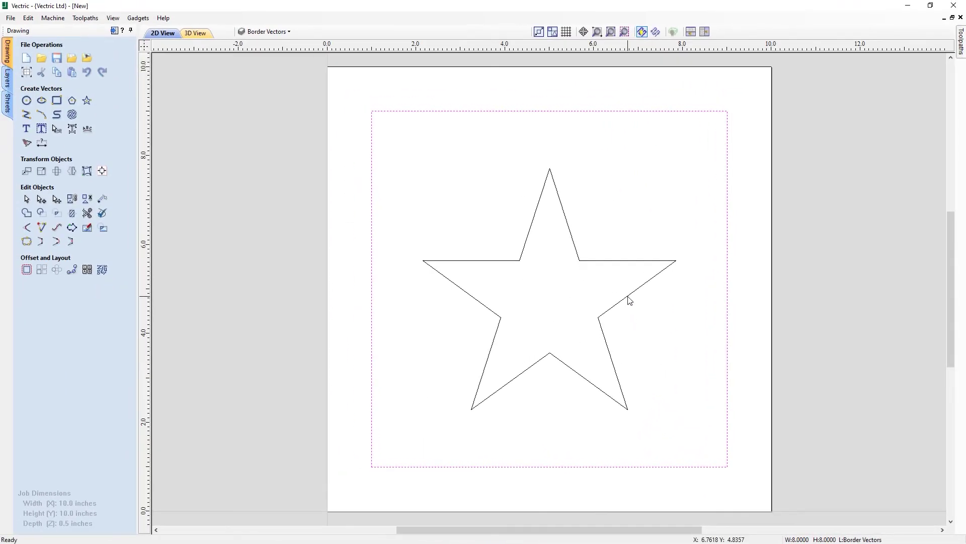
{"action": "left_click", "coordinate": [628, 297]}
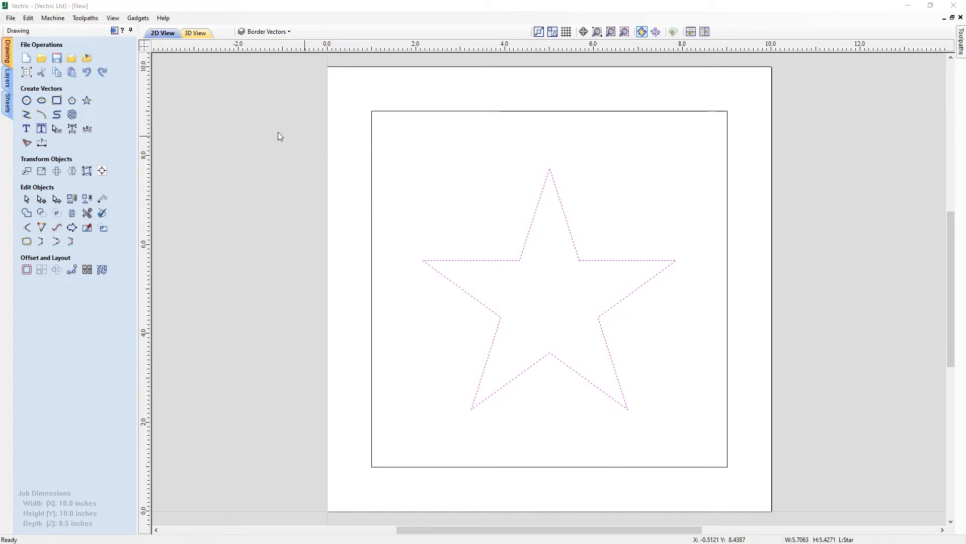
{"action": "left_click", "coordinate": [8, 75]}
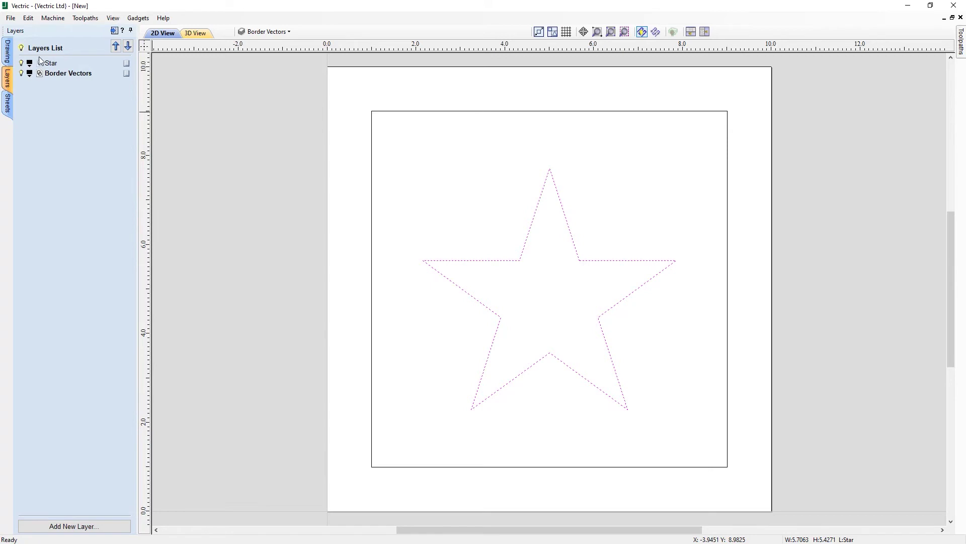
{"action": "left_click", "coordinate": [436, 142]}
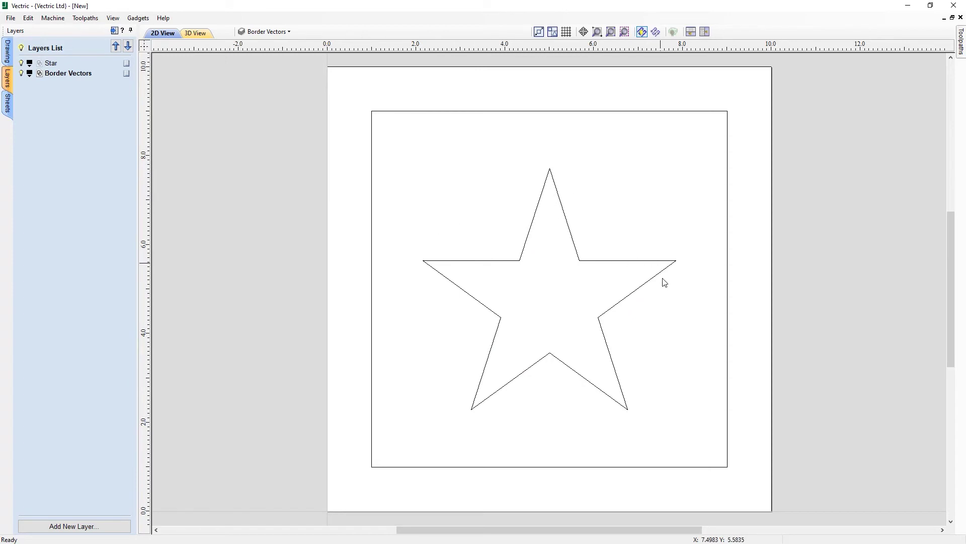
- Make Star the active layer, set its vector color to gold, and check the color in the active-layer list
{"action": "left_click", "coordinate": [50, 64]}
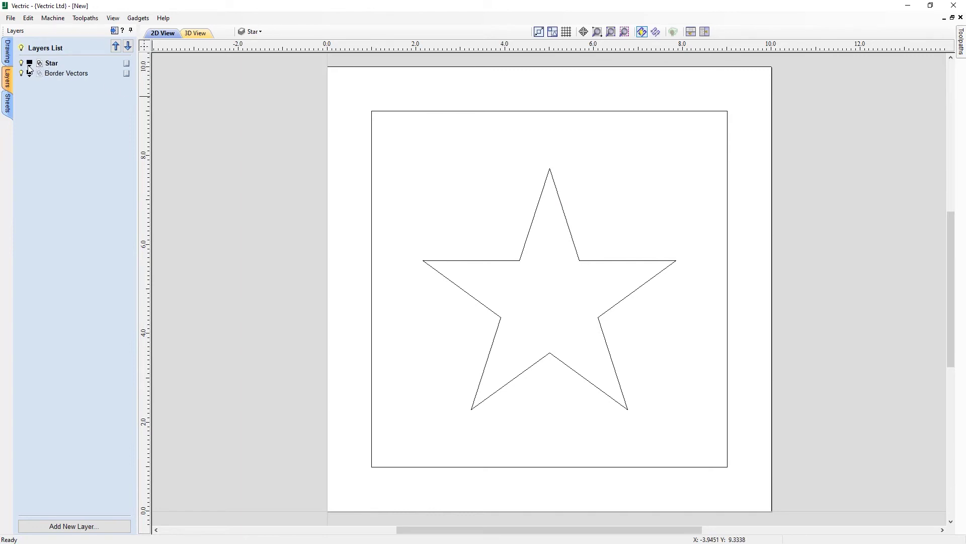
{"action": "left_click", "coordinate": [29, 64]}
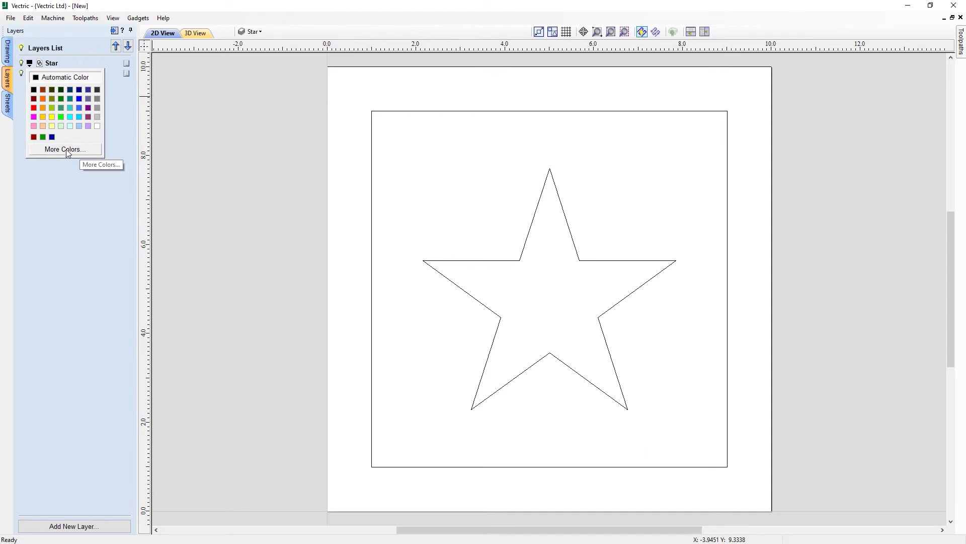
{"action": "left_click", "coordinate": [43, 117]}
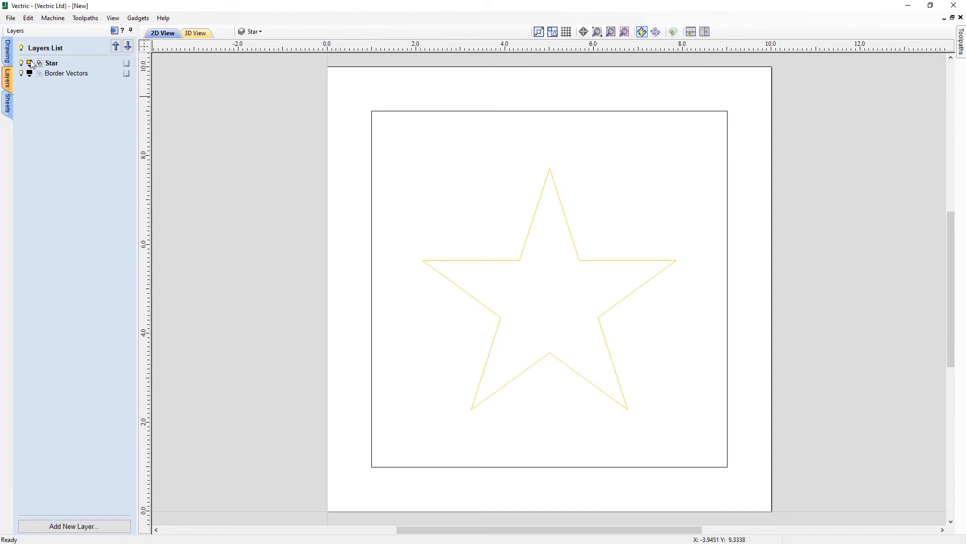
{"action": "left_click", "coordinate": [258, 32]}
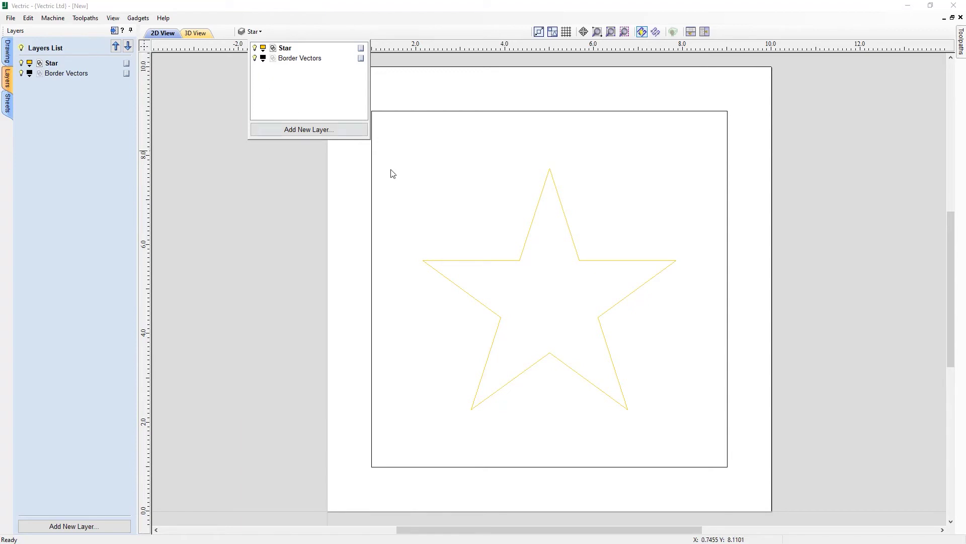
{"action": "left_click", "coordinate": [414, 167]}
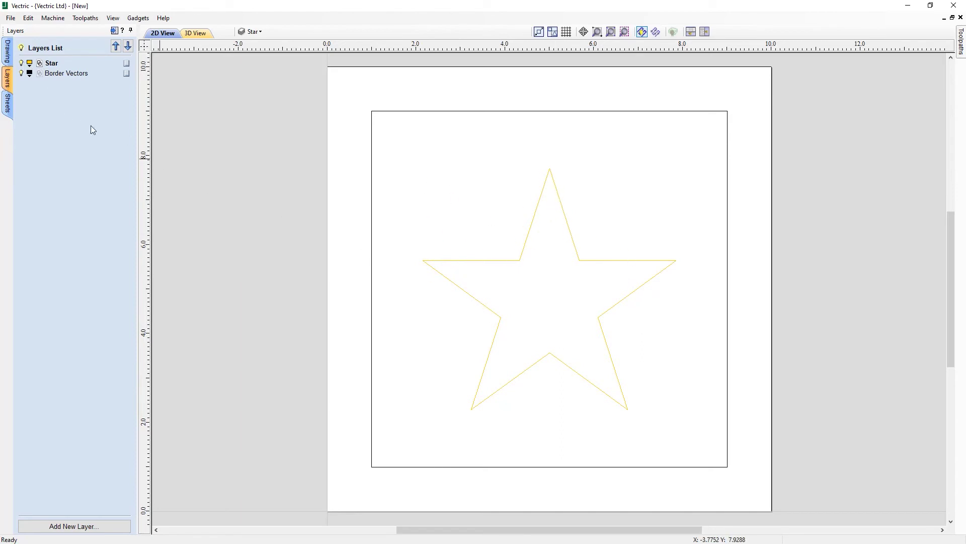
- Draw a 0.5 inch diameter circle centered at X 5.0, Y 8.5 and check which layer is active
{"action": "left_click", "coordinate": [7, 51]}
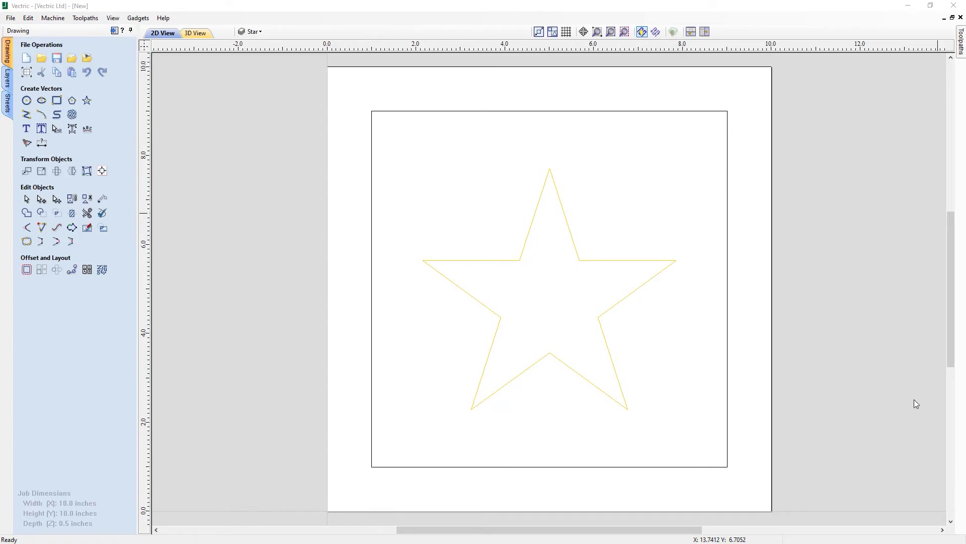
{"action": "left_click", "coordinate": [27, 101]}
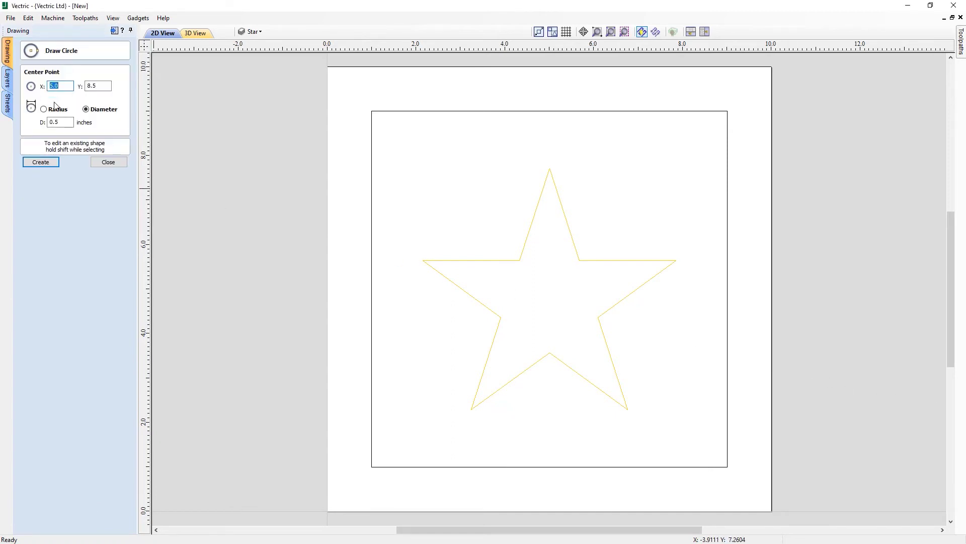
{"action": "left_click", "coordinate": [44, 162]}
{"action": "left_click", "coordinate": [101, 163]}
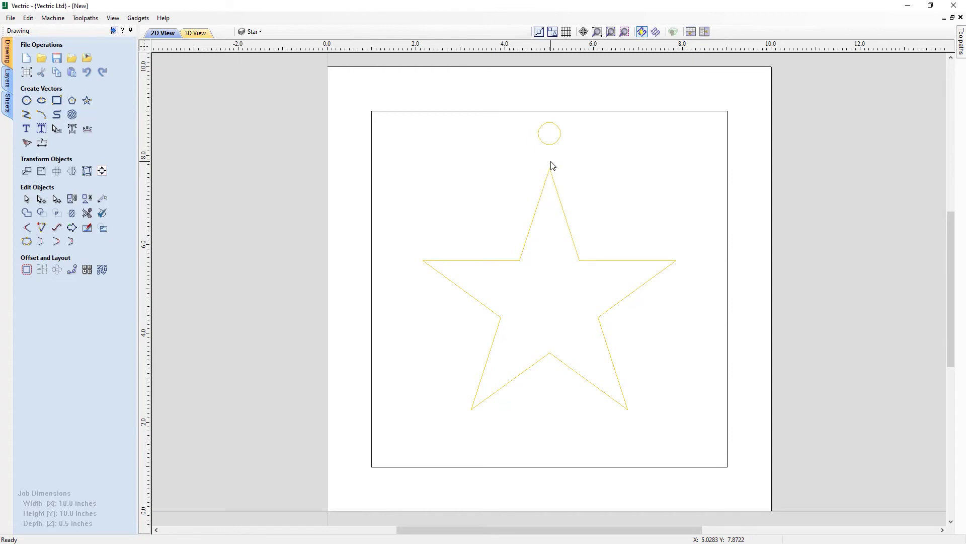
{"action": "left_click", "coordinate": [261, 36]}
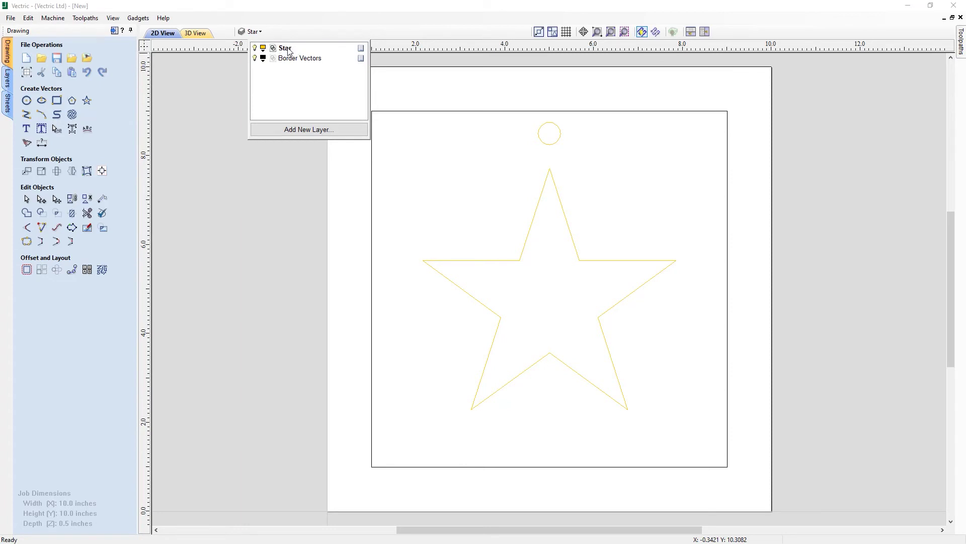
- Move the circle to a new layer named Circle with a blue drawing color, set as visible and active
{"action": "left_click", "coordinate": [557, 142]}
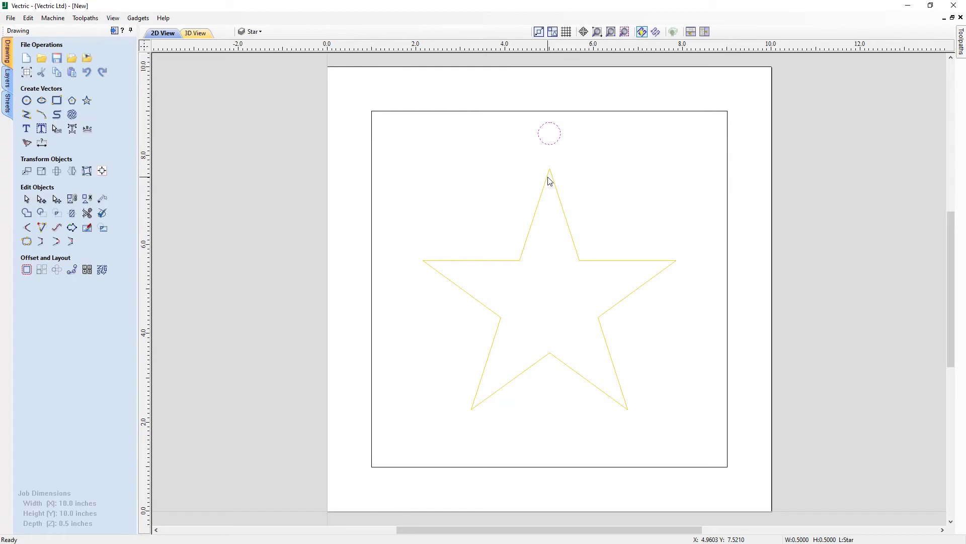
{"action": "right_click", "coordinate": [562, 140]}
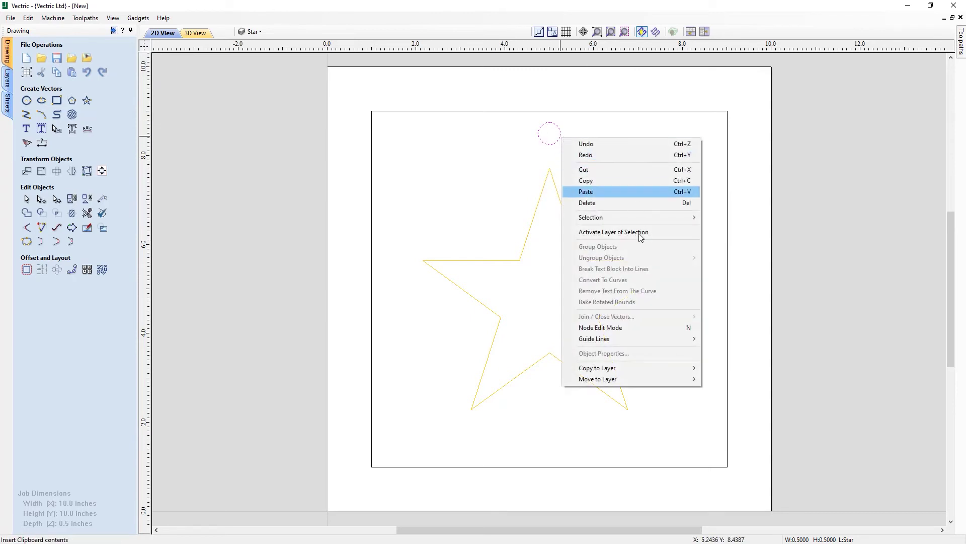
{"action": "mouse_move", "coordinate": [634, 366]}
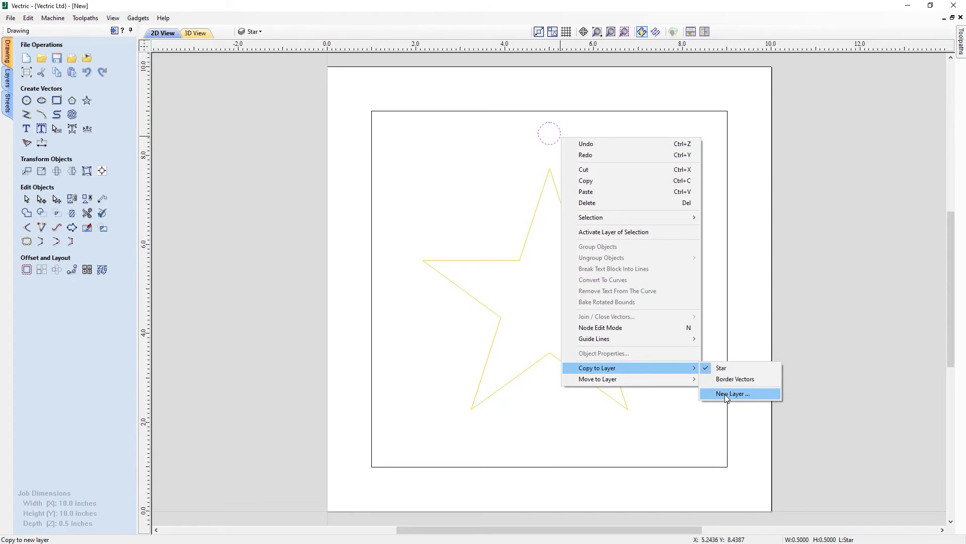
{"action": "mouse_move", "coordinate": [677, 385]}
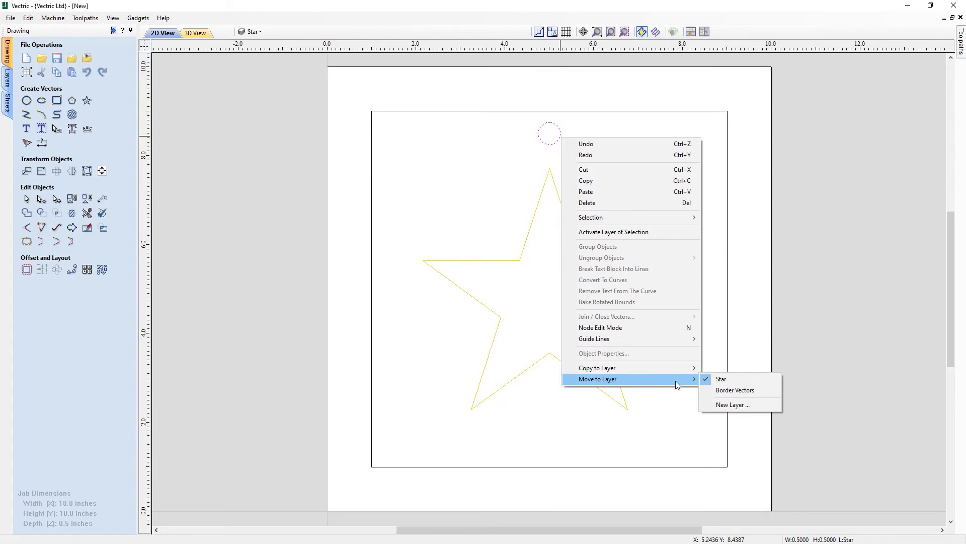
{"action": "left_click", "coordinate": [750, 406]}
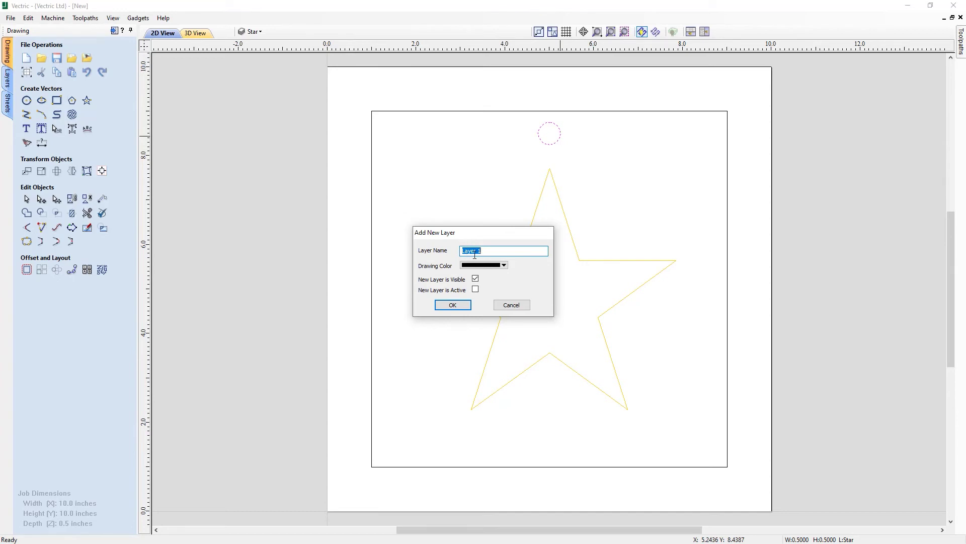
{"action": "type", "text": "Circle"}
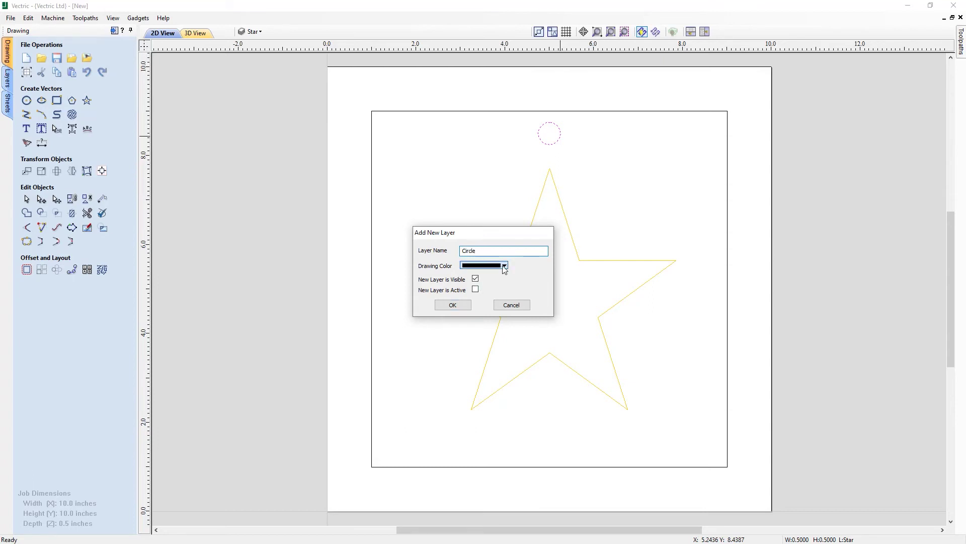
{"action": "left_click", "coordinate": [503, 266]}
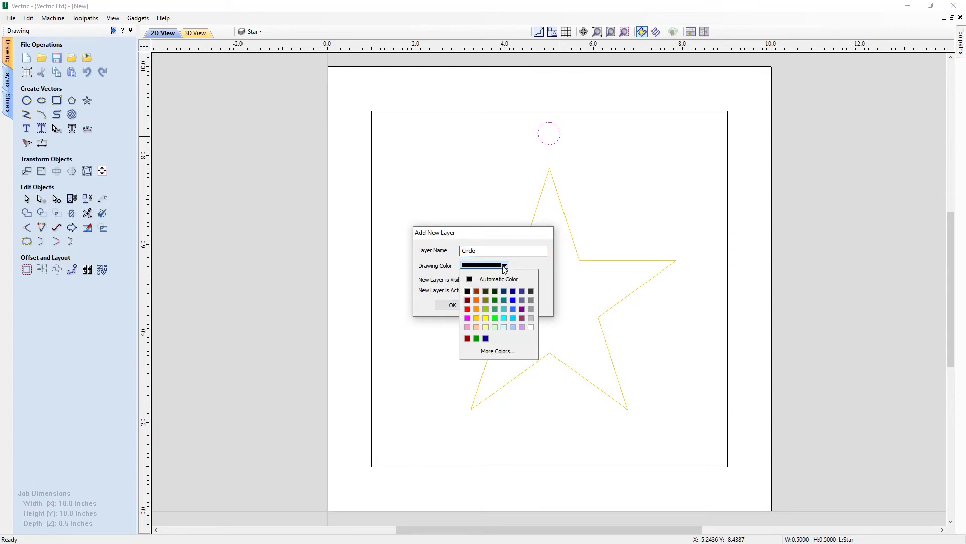
{"action": "left_click", "coordinate": [513, 301]}
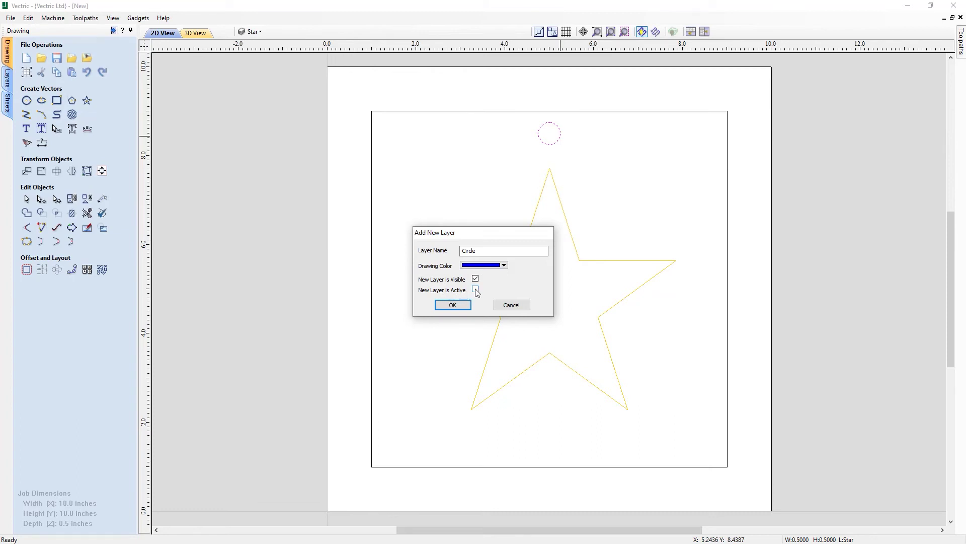
{"action": "left_click", "coordinate": [475, 289]}
{"action": "left_click", "coordinate": [455, 306]}
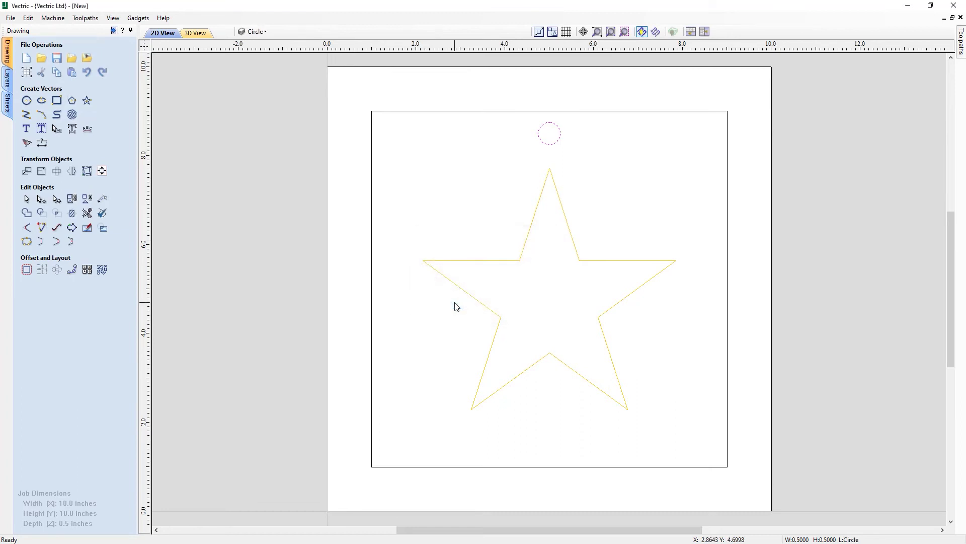
{"action": "left_click", "coordinate": [457, 306]}
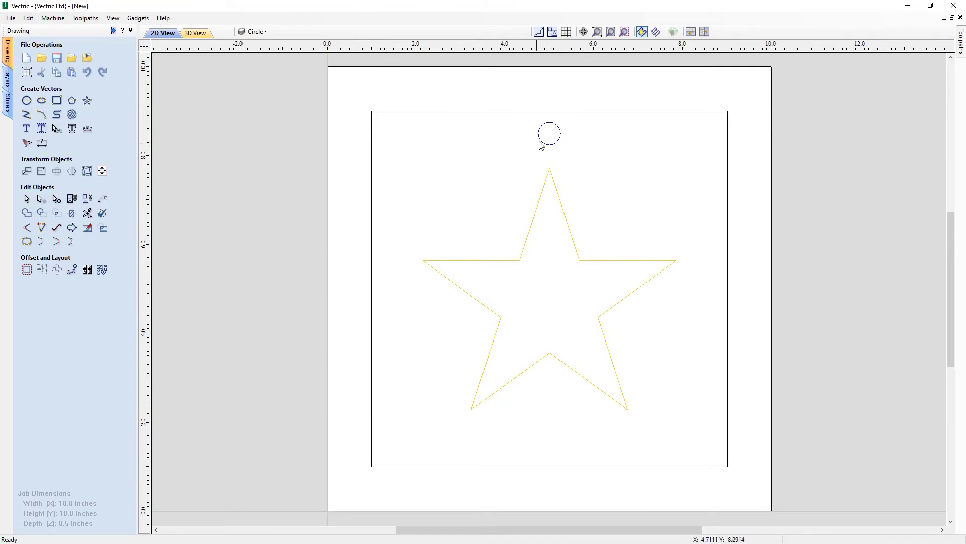
- Review the layers, make Star the active layer, and check the full layers list
{"action": "left_click", "coordinate": [253, 32]}
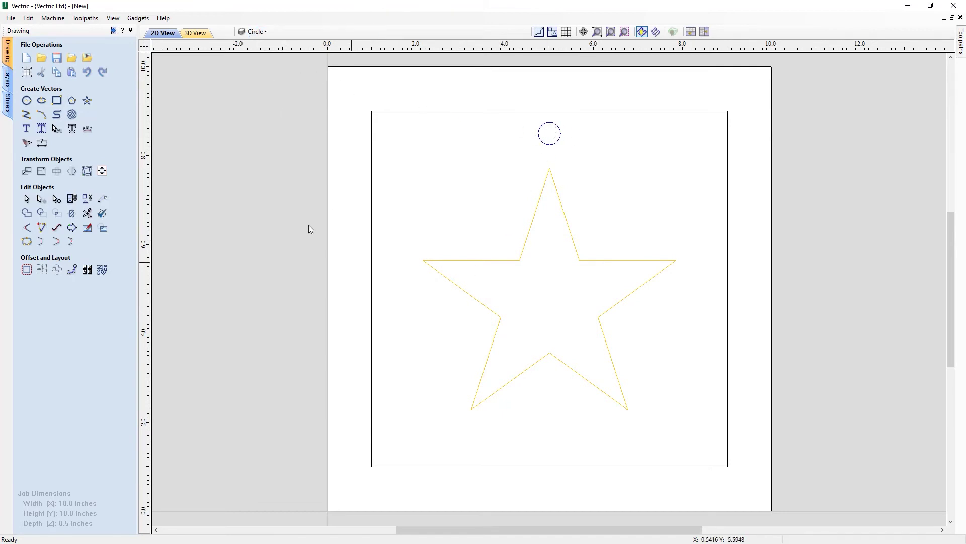
{"action": "left_click", "coordinate": [254, 32]}
{"action": "left_click", "coordinate": [283, 70]}
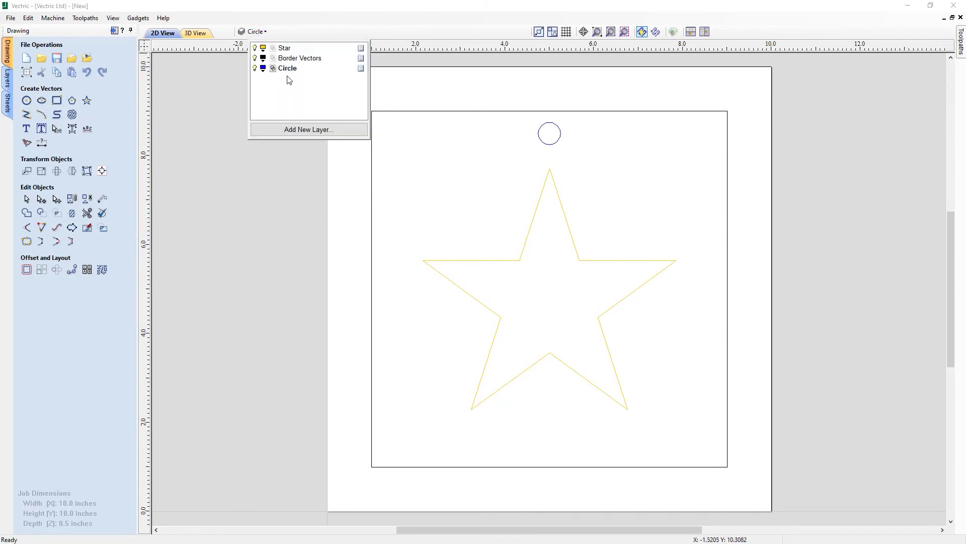
{"action": "left_click", "coordinate": [336, 214]}
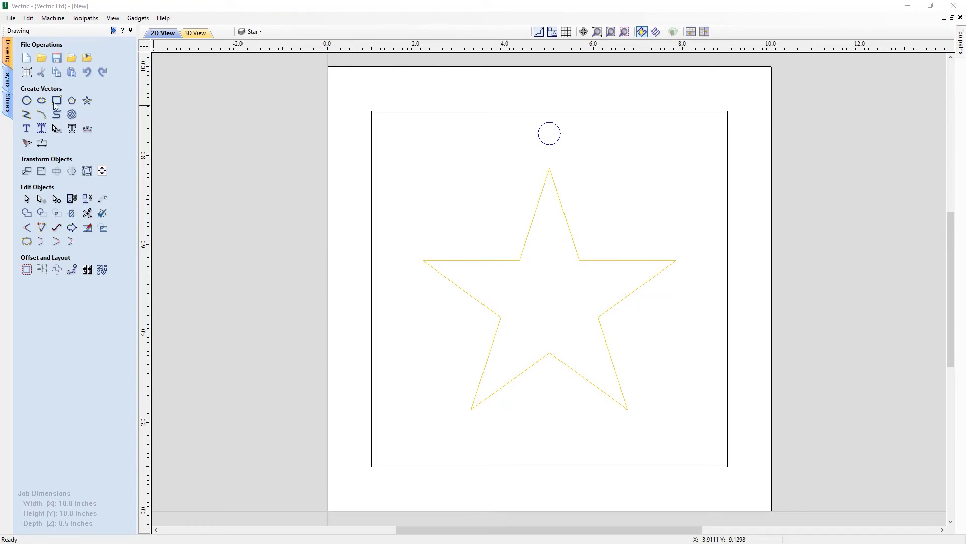
{"action": "left_click", "coordinate": [8, 79]}
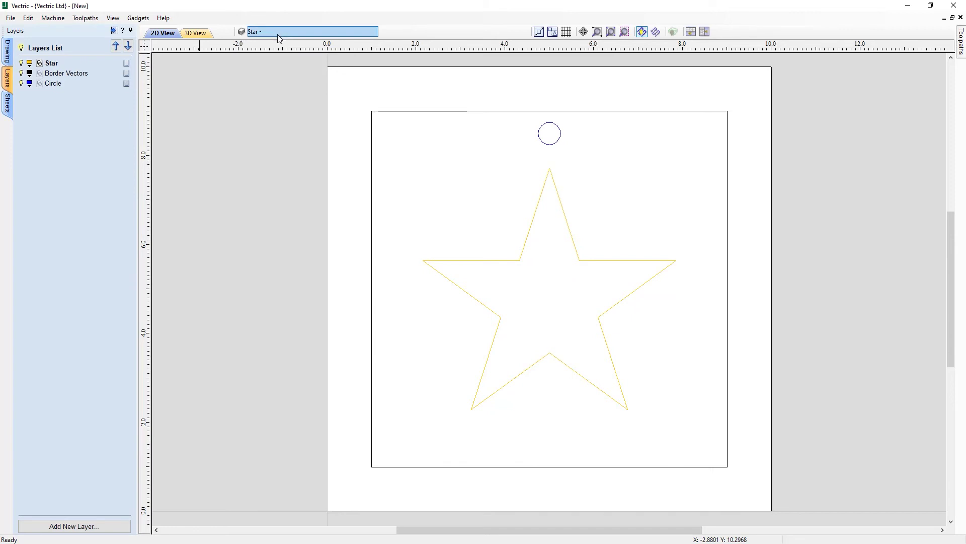
{"action": "left_click", "coordinate": [7, 51]}
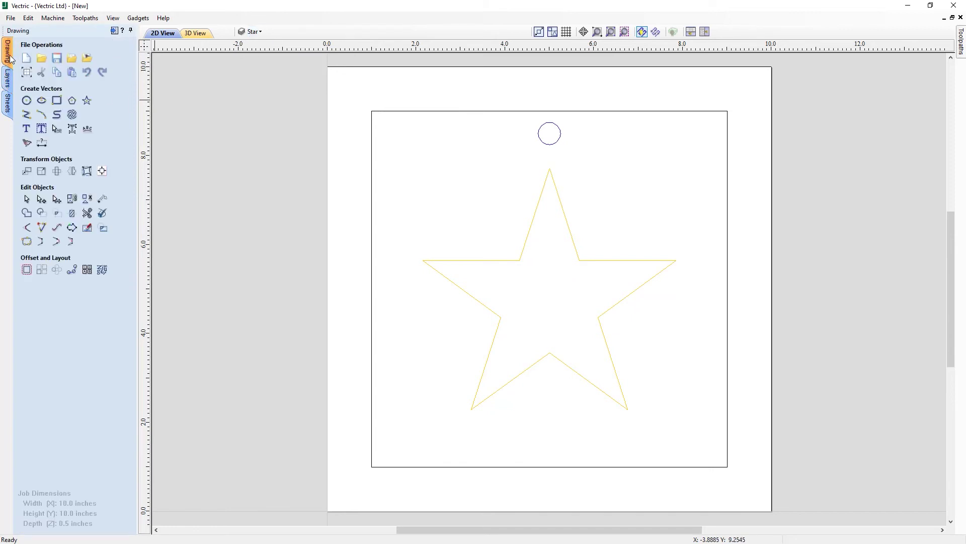
- Copy the circle to above the border's upper edge at about X 6.8, Y 9.5, check its layer, and remove the copy
{"action": "left_click", "coordinate": [560, 141]}
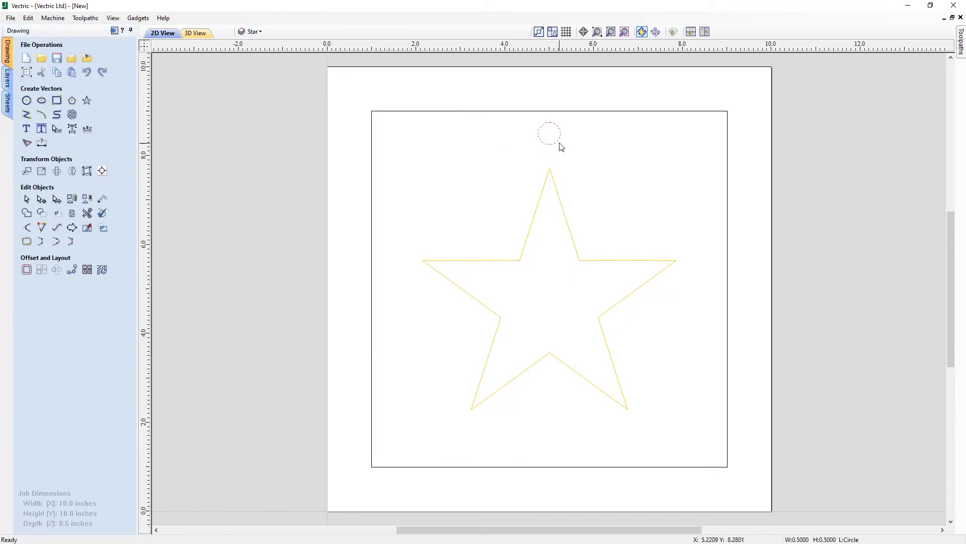
{"action": "left_click", "coordinate": [562, 150]}
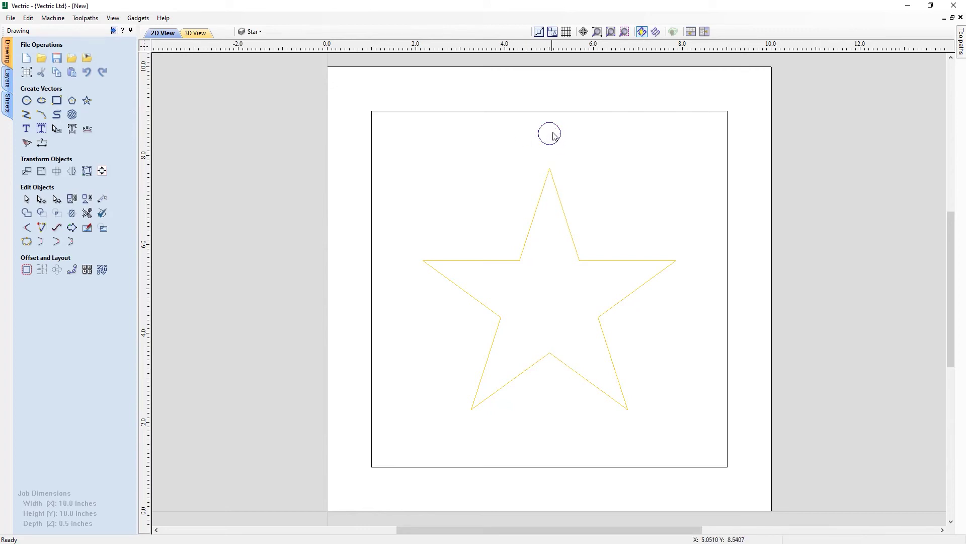
{"action": "left_click", "coordinate": [560, 138]}
{"action": "left_click", "coordinate": [559, 139]}
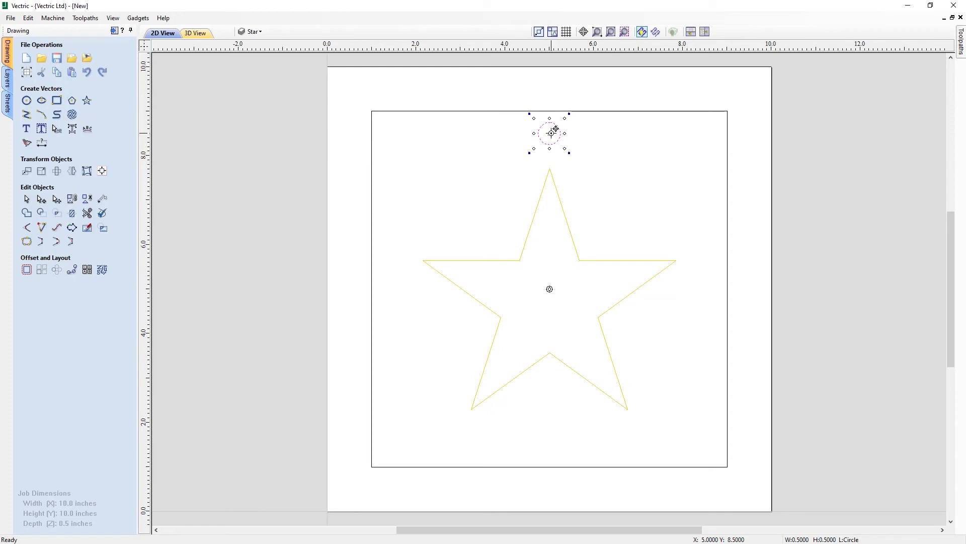
{"action": "left_click_drag", "start_coordinate": [555, 129], "coordinate": [628, 87]}
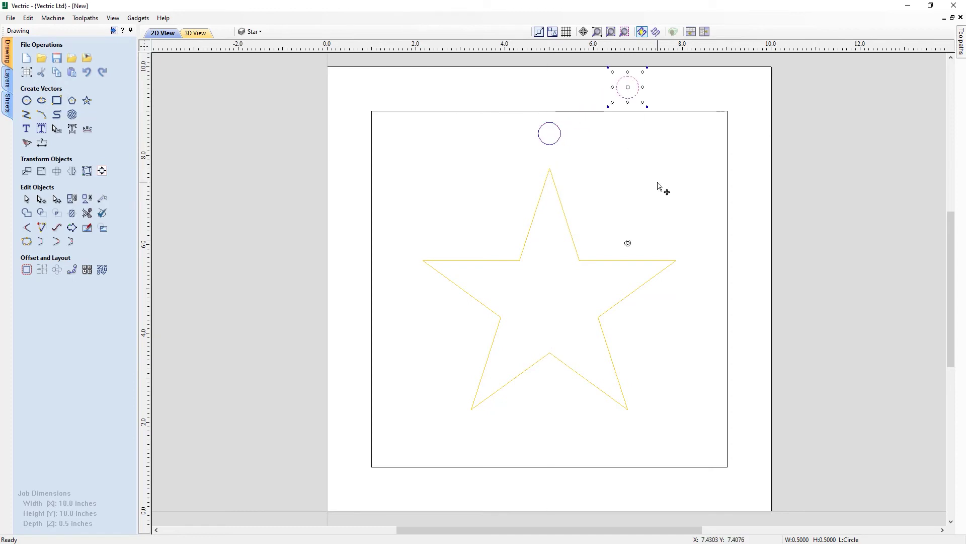
{"action": "left_click", "coordinate": [660, 189]}
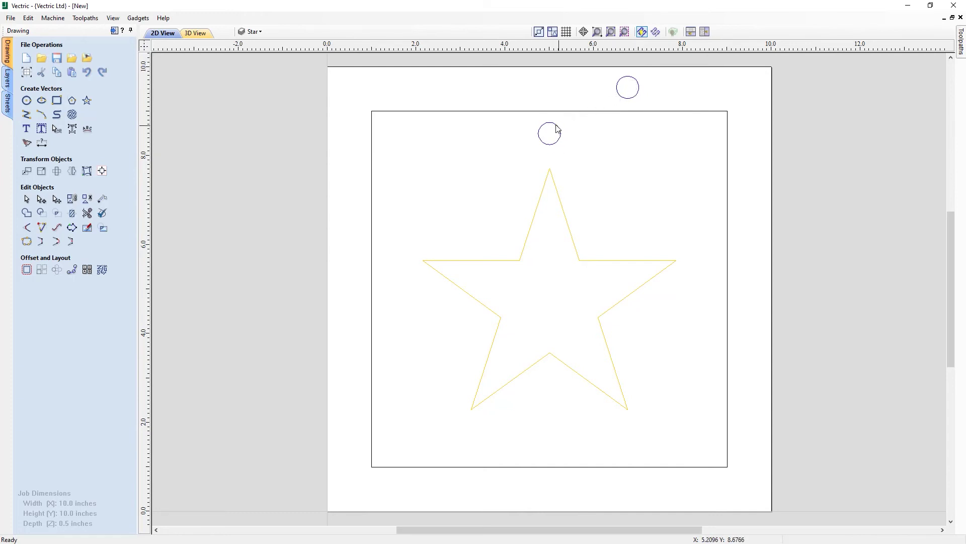
{"action": "left_click", "coordinate": [632, 101]}
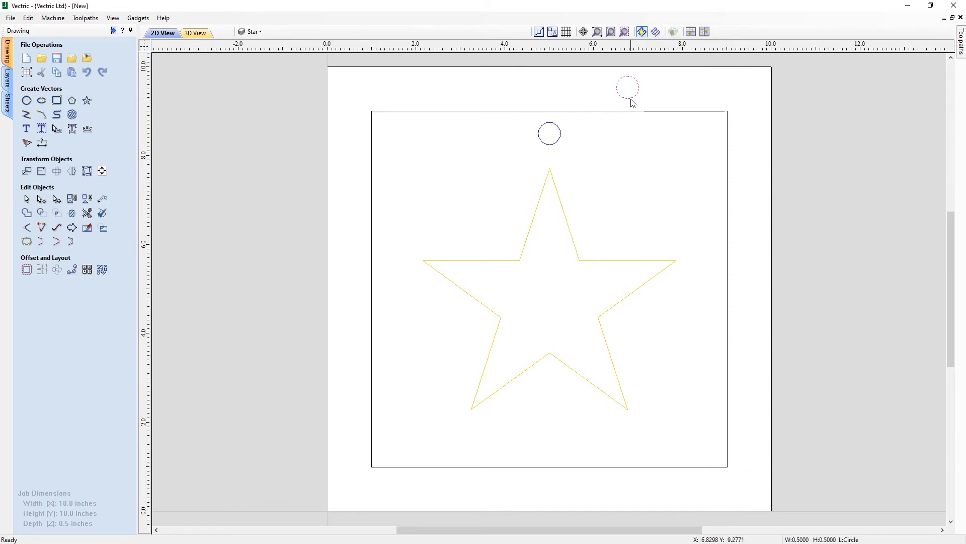
- Make a grouped circular array of 20 circles around X 5.0, Y 5.0 over 360 degrees, and undo it
{"action": "left_click", "coordinate": [557, 141]}
{"action": "left_click", "coordinate": [56, 271]}
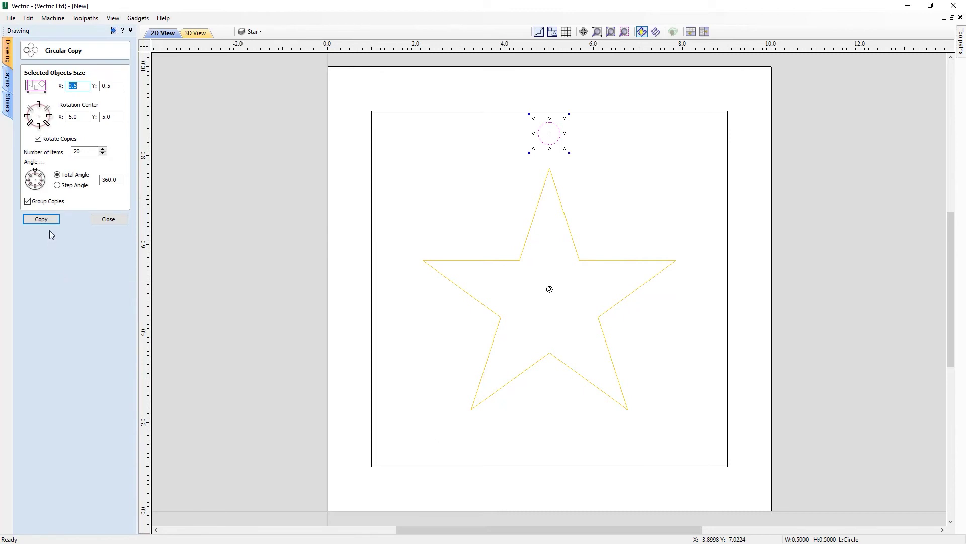
{"action": "left_click", "coordinate": [51, 221]}
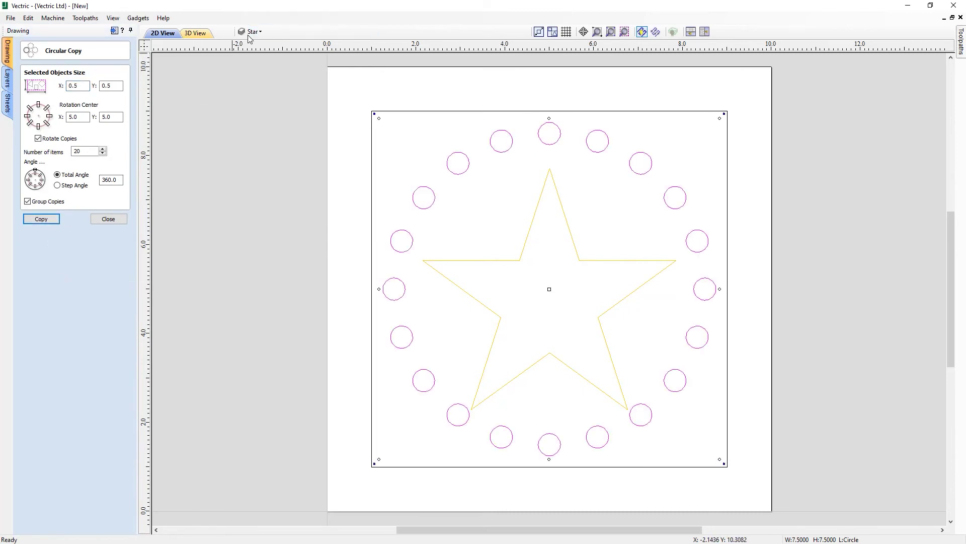
{"action": "left_click", "coordinate": [108, 219]}
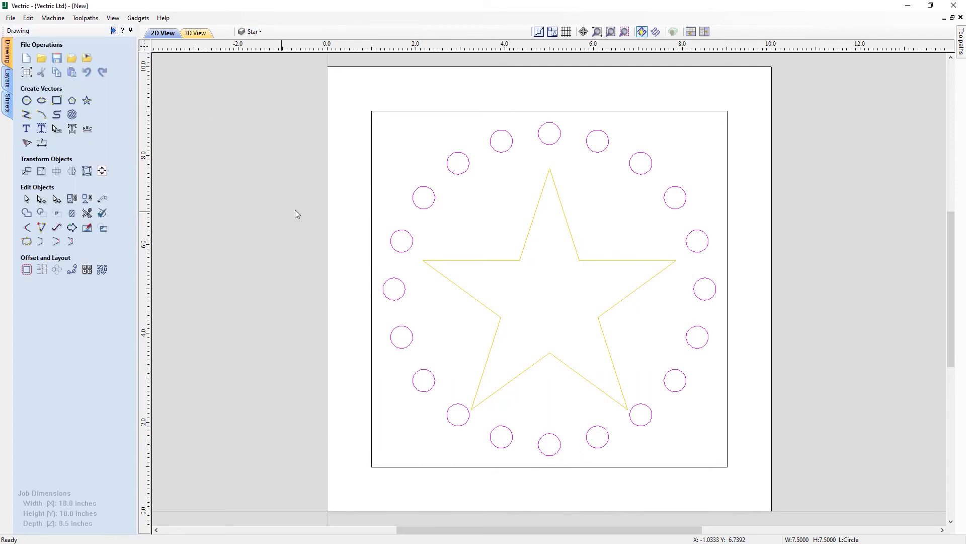
{"action": "left_click", "coordinate": [336, 201]}
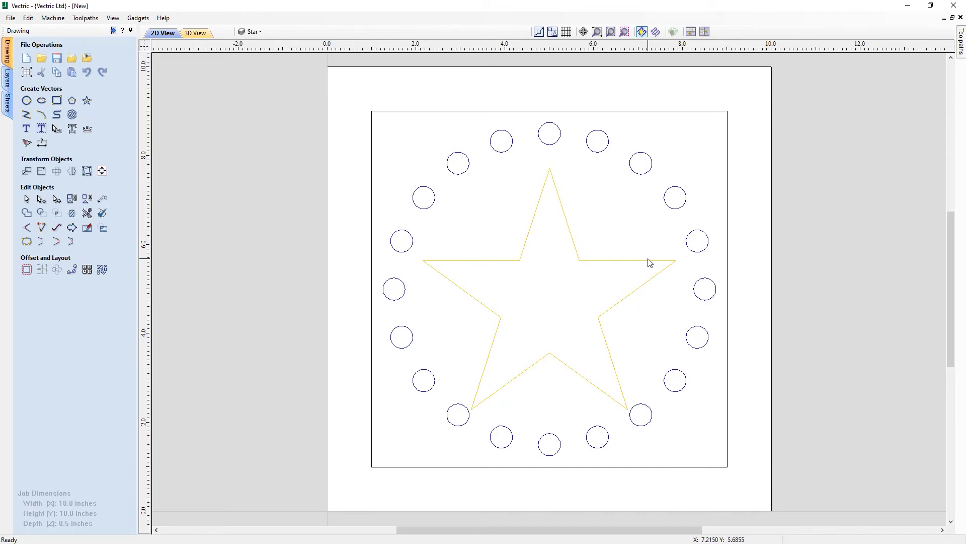
{"action": "key", "text": "ctrl+z"}
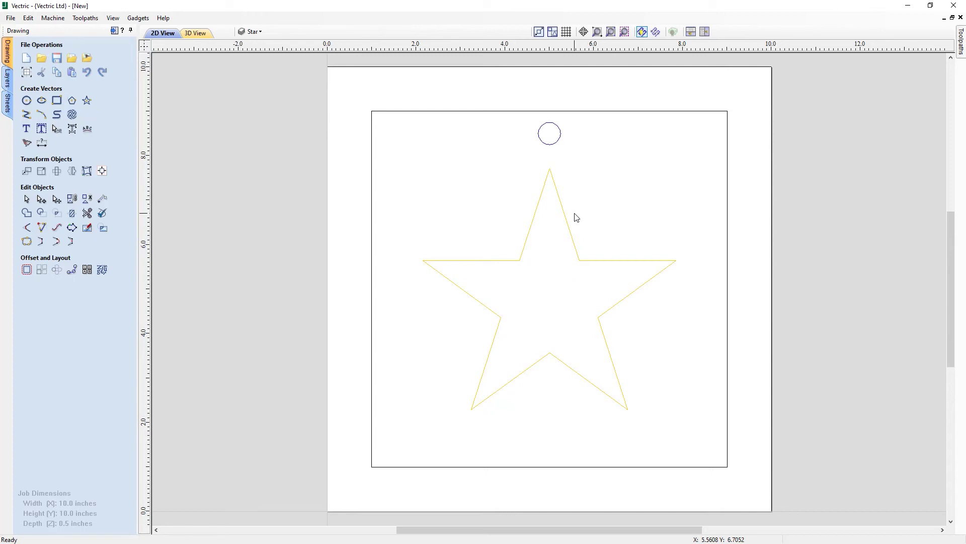
- Offset the circle outwards by 0.25 inches, keeping the original, and select the inner circle to check its layer
{"action": "left_click", "coordinate": [550, 145]}
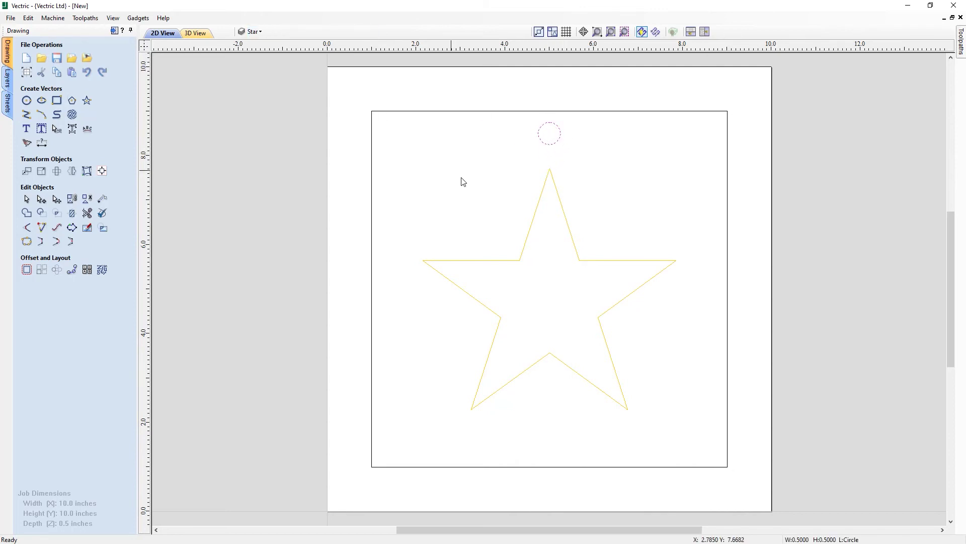
{"action": "left_click", "coordinate": [255, 32]}
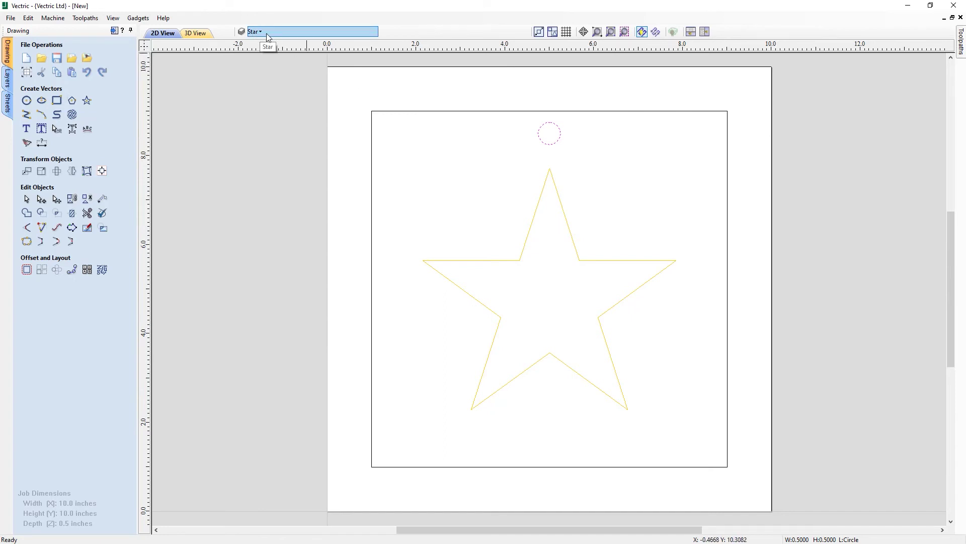
{"action": "left_click", "coordinate": [27, 271]}
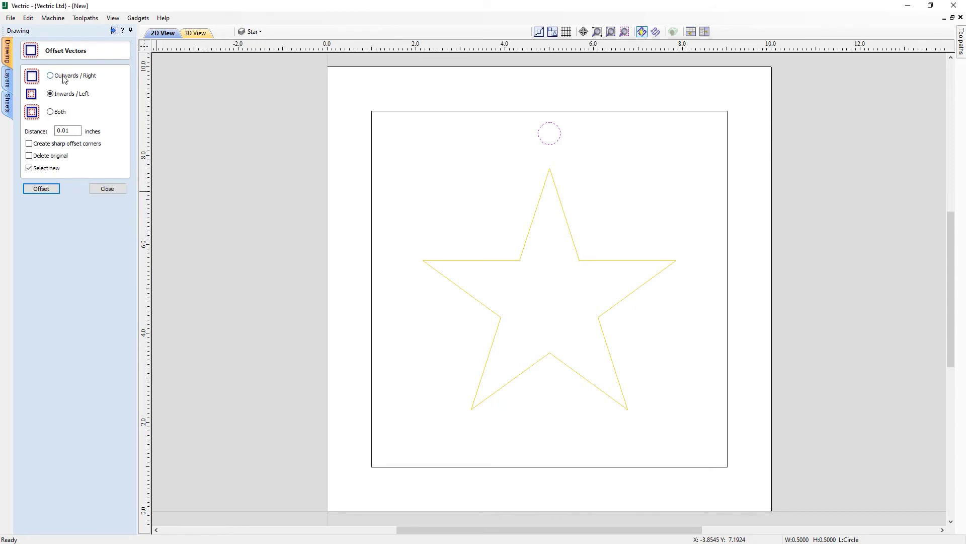
{"action": "double_click", "coordinate": [72, 131]}
{"action": "type", "text": "25"}
{"action": "left_click", "coordinate": [51, 191]}
{"action": "left_click", "coordinate": [106, 190]}
{"action": "left_click", "coordinate": [351, 211]}
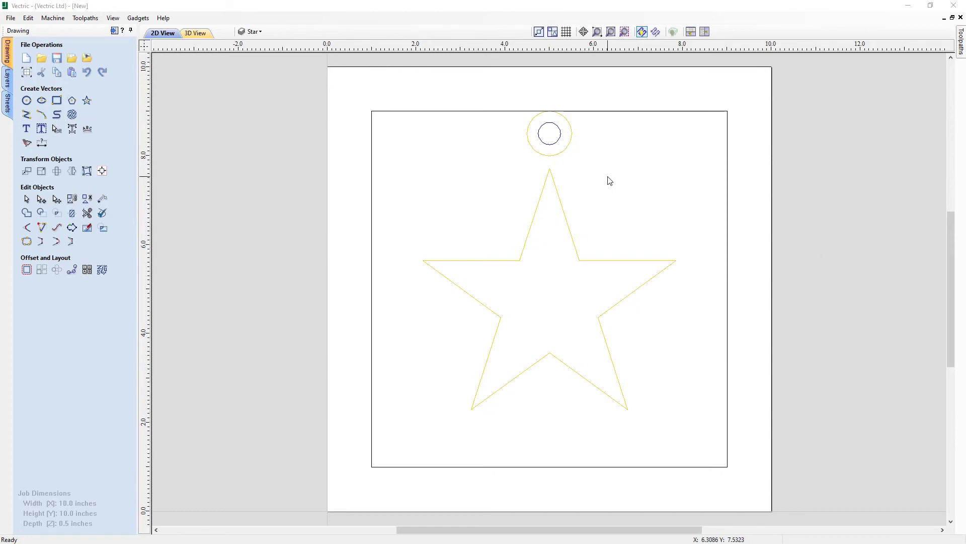
{"action": "left_click", "coordinate": [556, 142]}
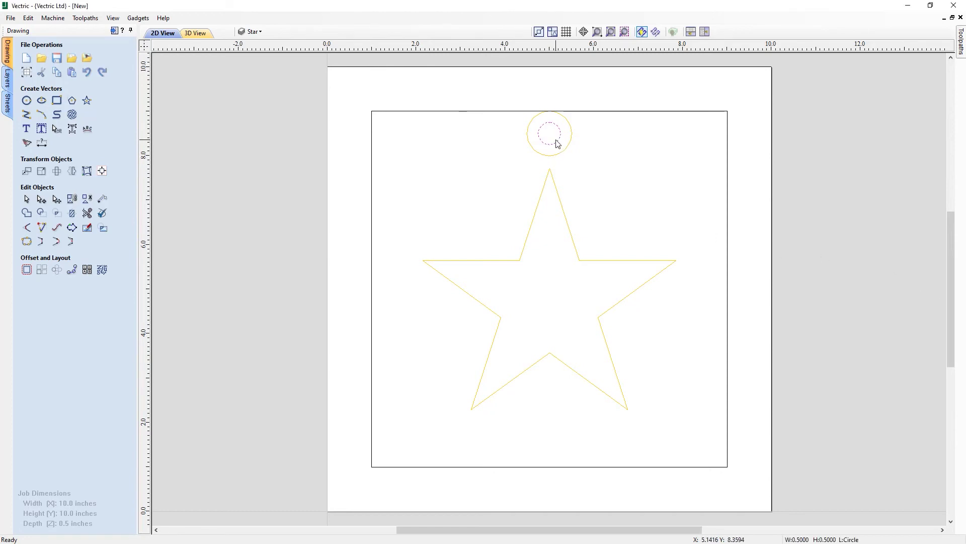
- Copy the inner circle to an empty spot near the star's upper point, at about X 6.6, Y 7.7
{"action": "left_click", "coordinate": [560, 145]}
{"action": "left_click_drag", "start_coordinate": [552, 130], "coordinate": [622, 166]}
{"action": "left_click", "coordinate": [655, 209]}
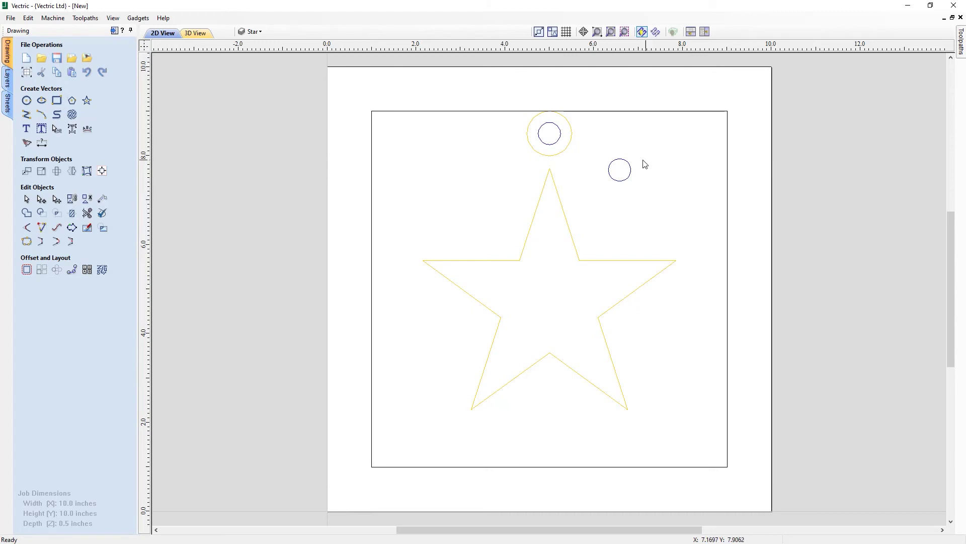
- Group the two concentric circles and the copied circle, and check which layer is active
{"action": "left_click_drag", "start_coordinate": [621, 173], "coordinate": [557, 135]}
{"action": "left_click_drag", "start_coordinate": [557, 132], "coordinate": [558, 134]}
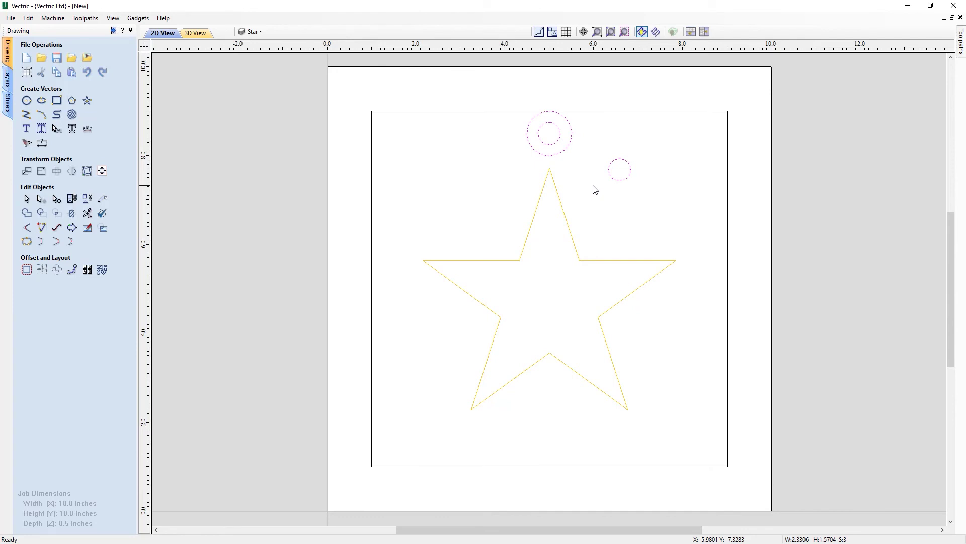
{"action": "right_click", "coordinate": [573, 144]}
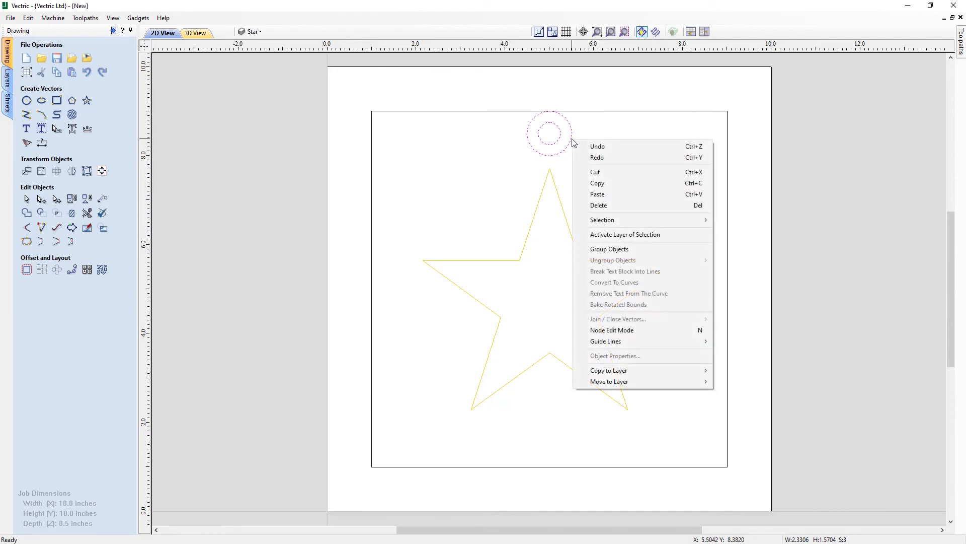
{"action": "left_click", "coordinate": [647, 250]}
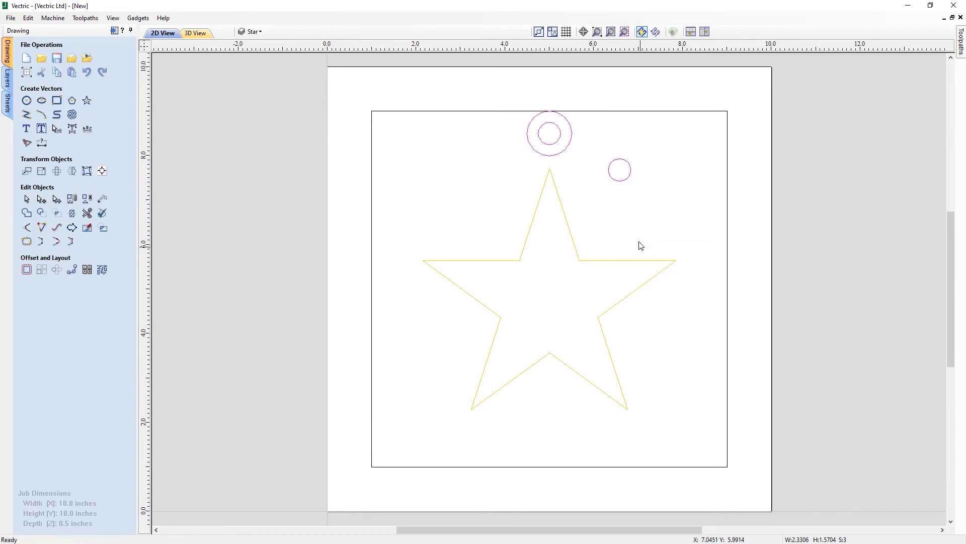
{"action": "left_click", "coordinate": [662, 218]}
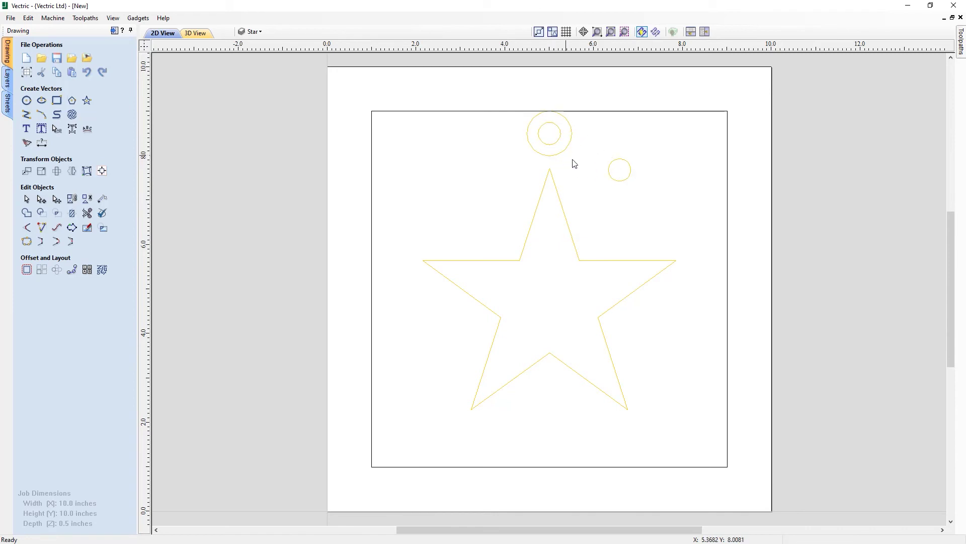
{"action": "left_click", "coordinate": [261, 34]}
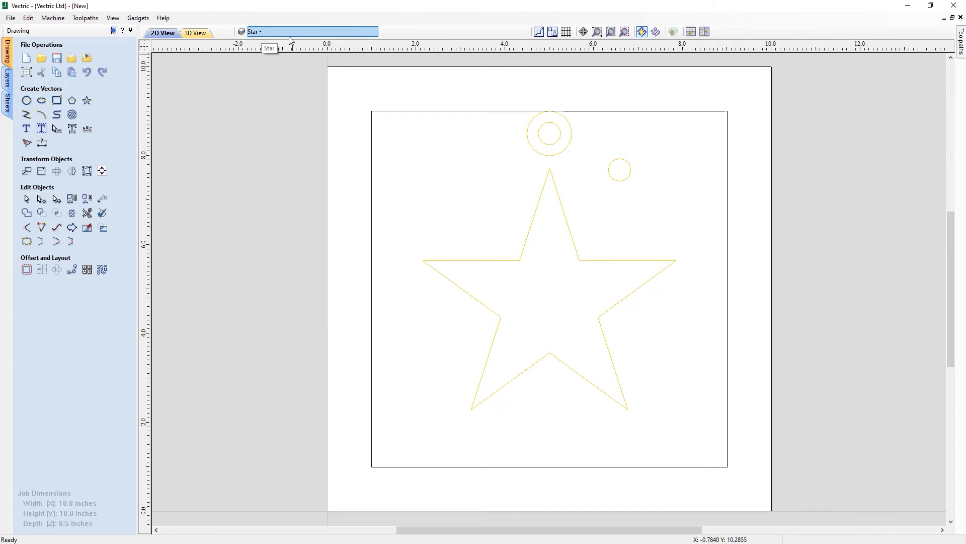
{"action": "key", "text": "Return"}
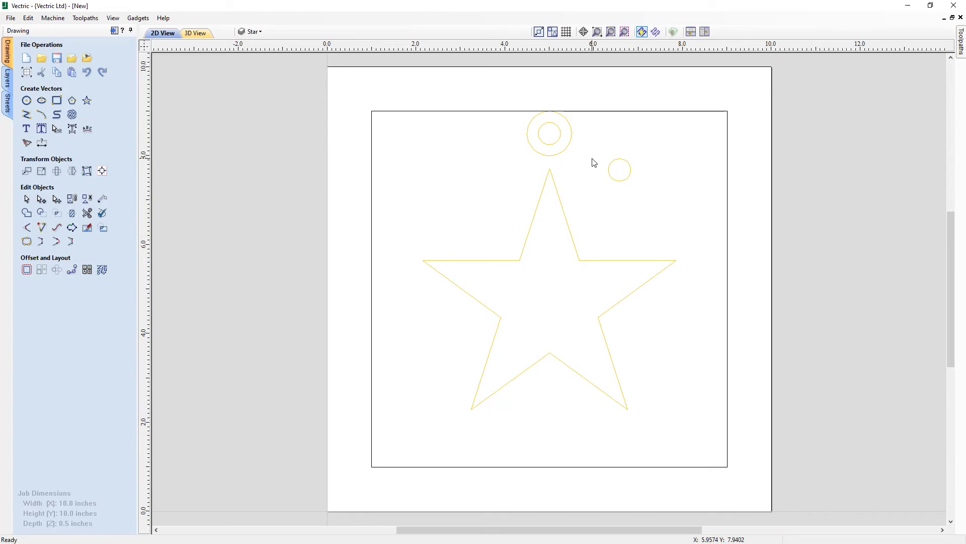
- Ungroup the three circles back onto their original object layers
{"action": "left_click", "coordinate": [572, 136]}
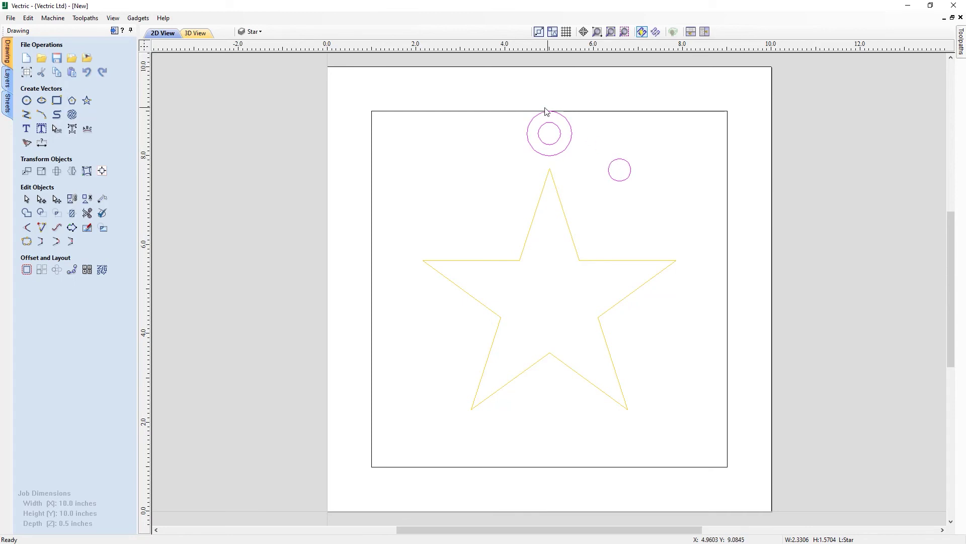
{"action": "right_click", "coordinate": [572, 132]}
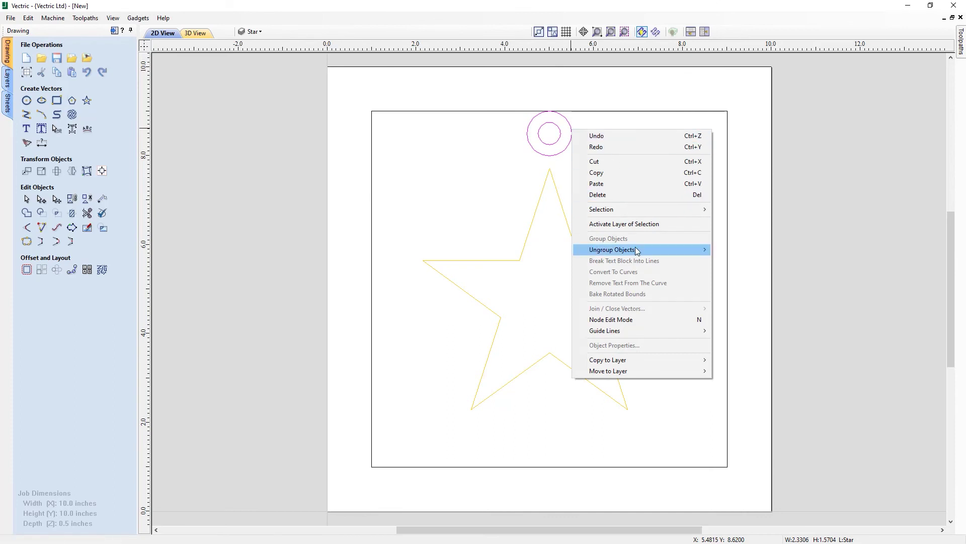
{"action": "mouse_move", "coordinate": [637, 250]}
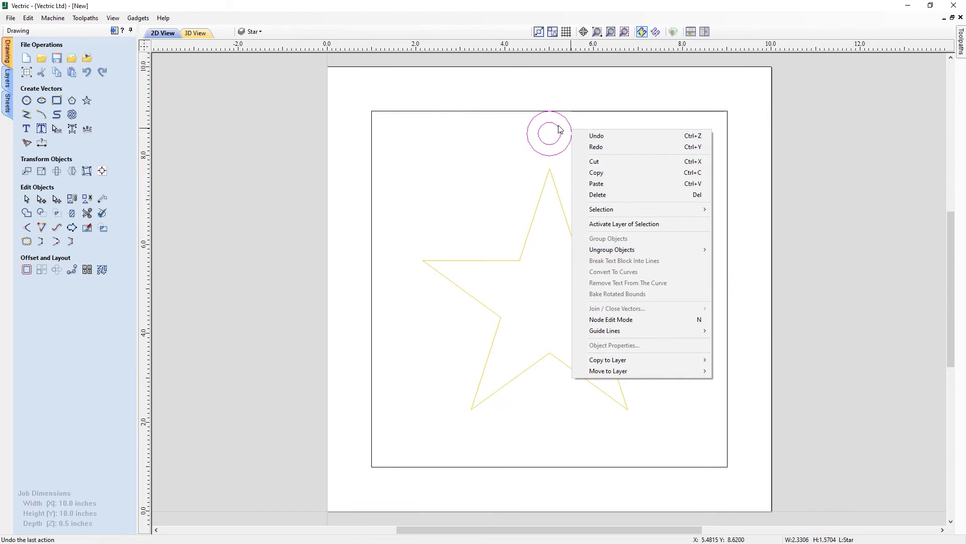
{"action": "mouse_move", "coordinate": [685, 249]}
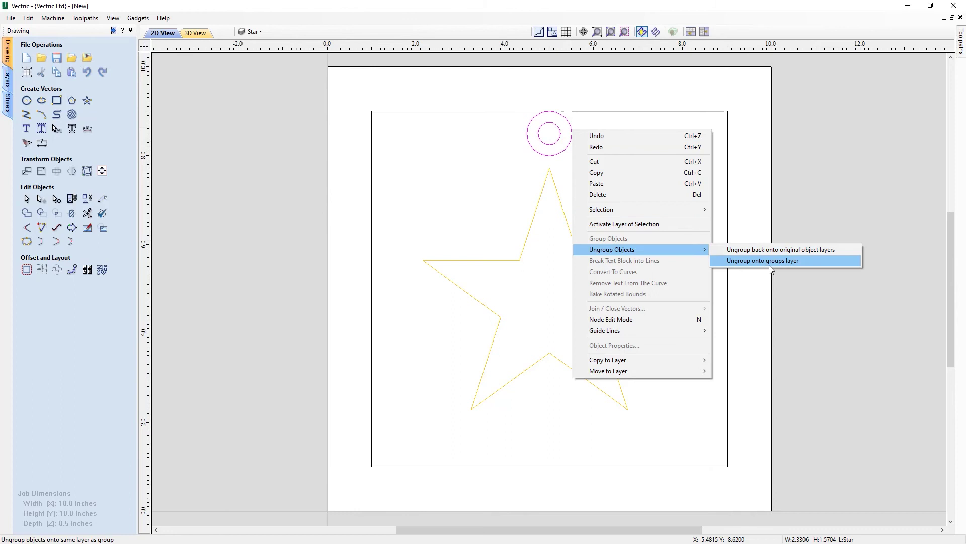
{"action": "left_click", "coordinate": [831, 251]}
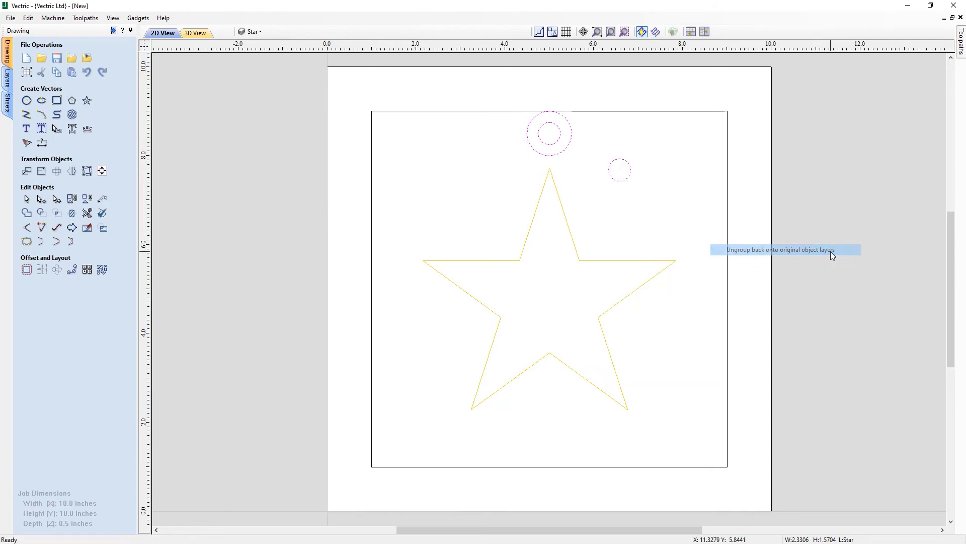
{"action": "left_click", "coordinate": [712, 220]}
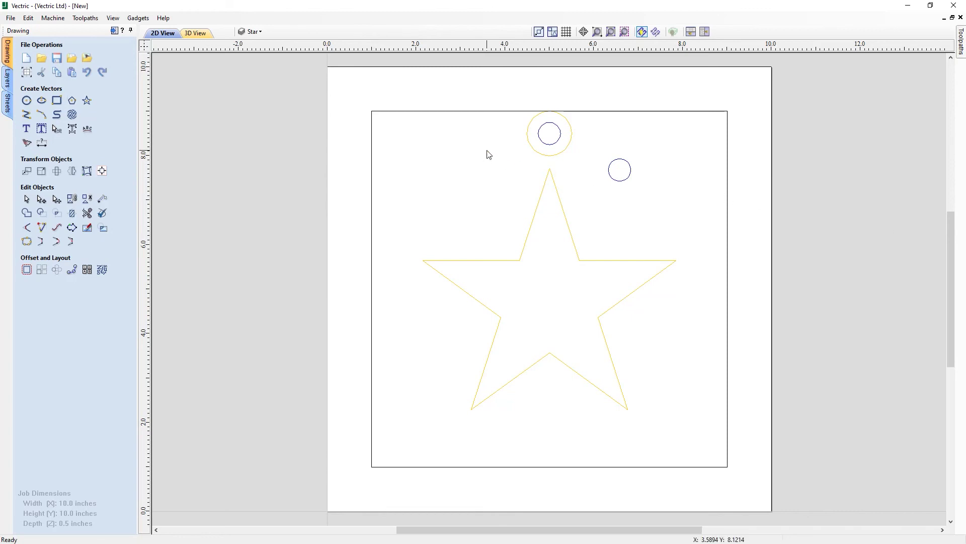
- Delete the Circle layer together with its data
{"action": "left_click", "coordinate": [7, 79]}
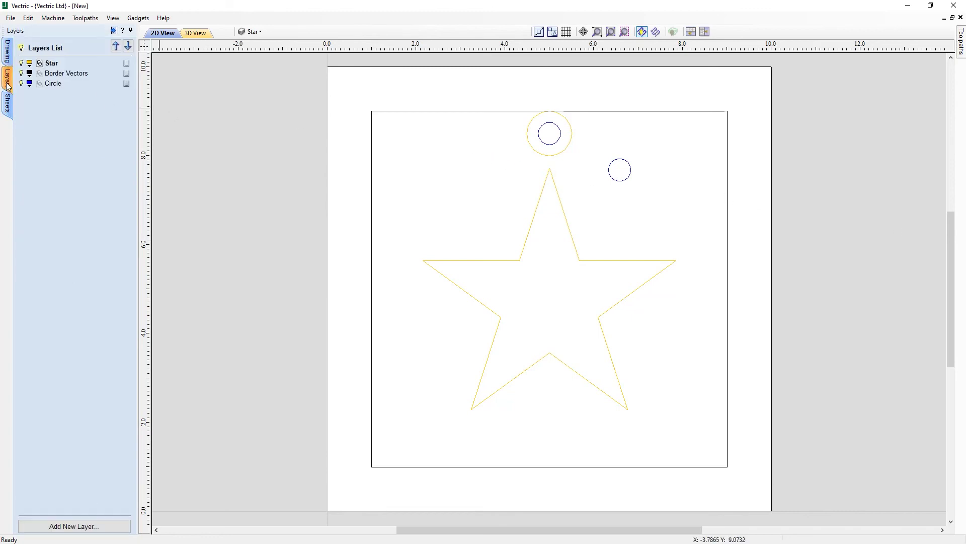
{"action": "left_click", "coordinate": [56, 84]}
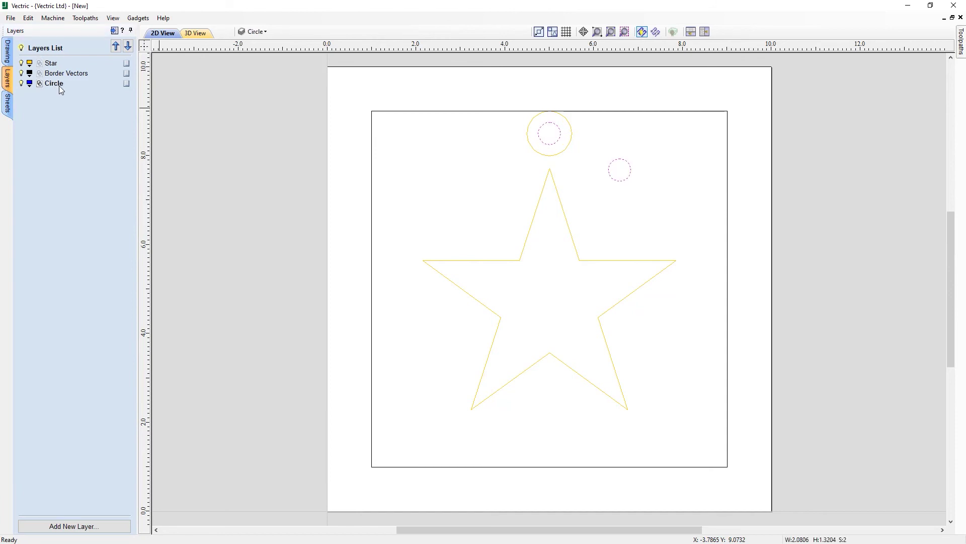
{"action": "right_click", "coordinate": [64, 82]}
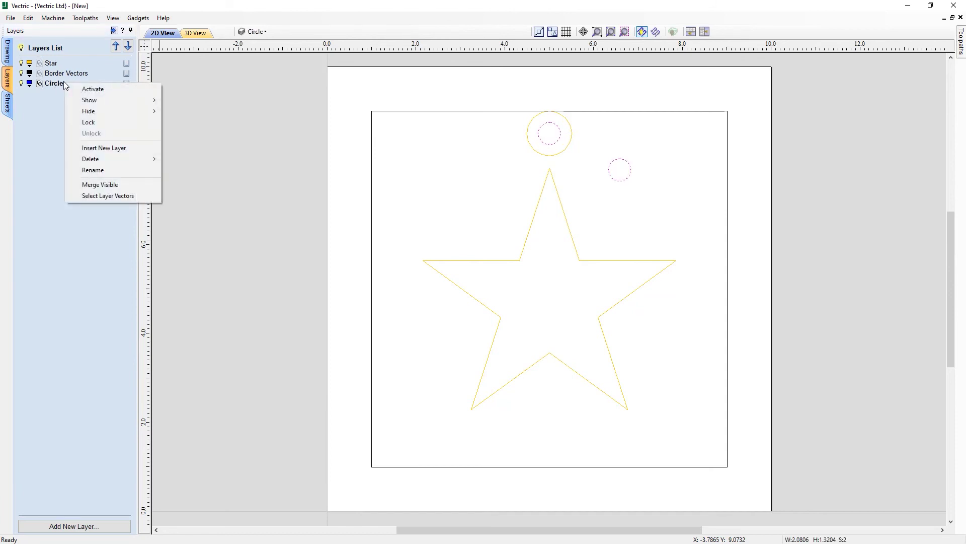
{"action": "mouse_move", "coordinate": [111, 160]}
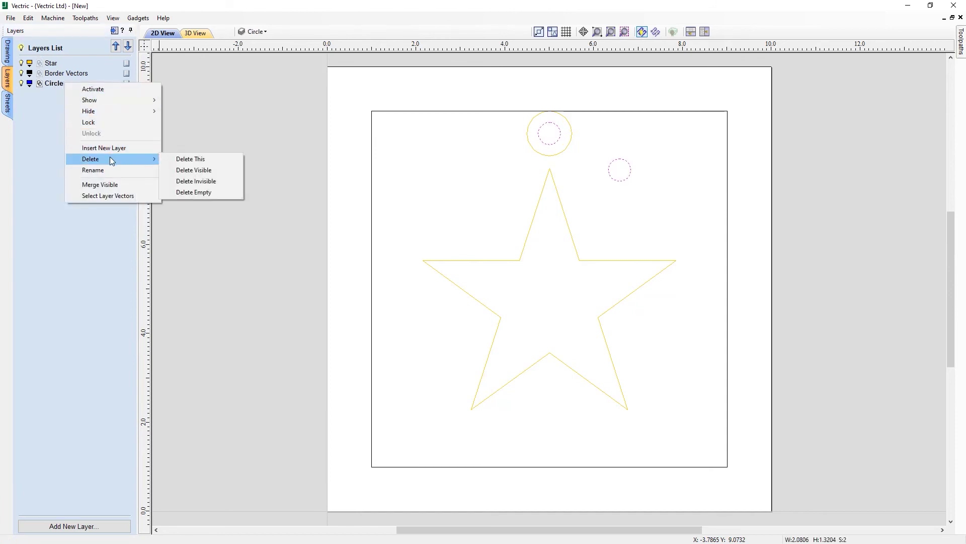
{"action": "left_click", "coordinate": [213, 158]}
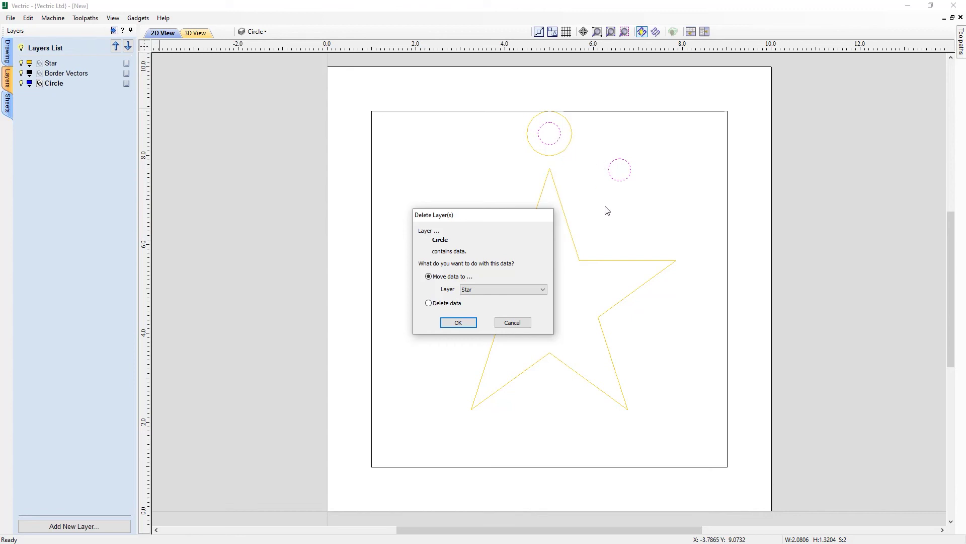
{"action": "left_click", "coordinate": [476, 288]}
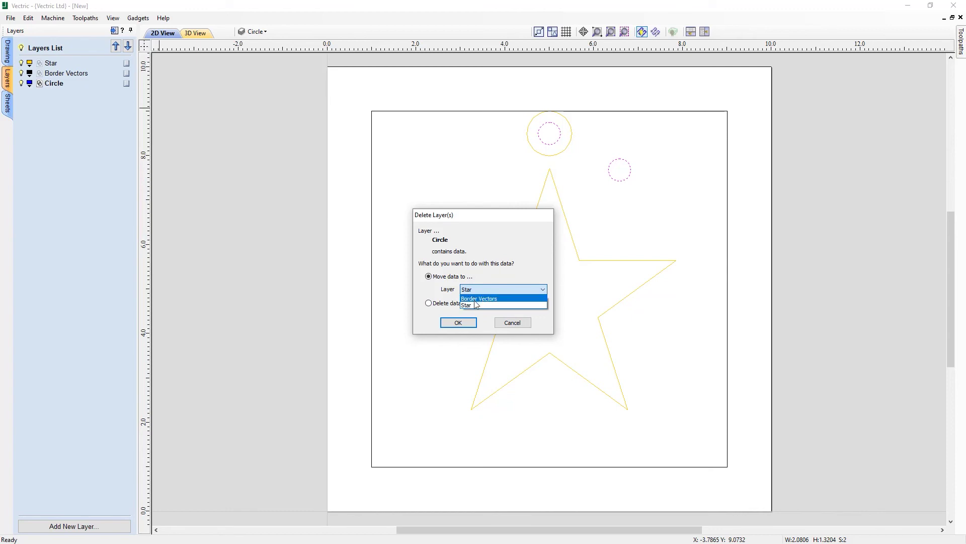
{"action": "left_click", "coordinate": [448, 299]}
{"action": "left_click", "coordinate": [429, 303]}
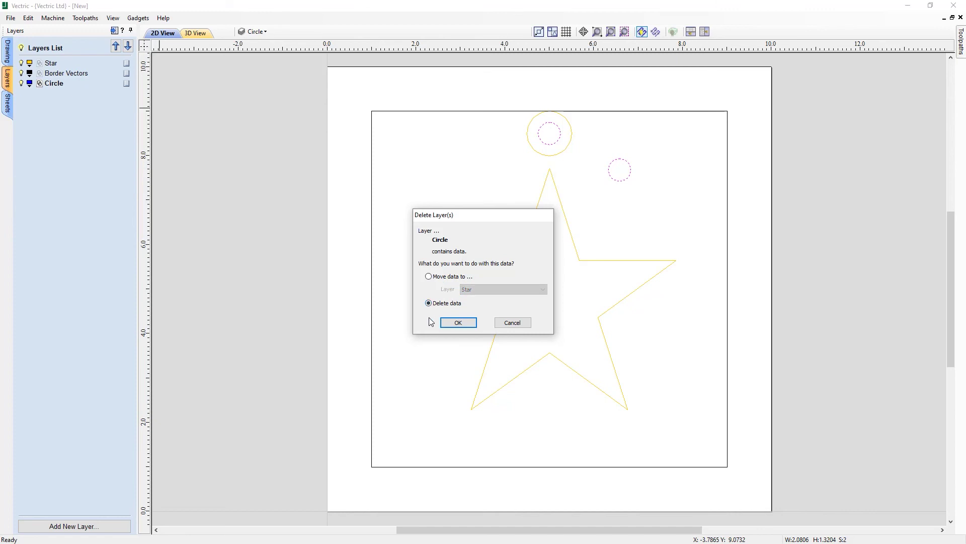
{"action": "left_click", "coordinate": [458, 323]}
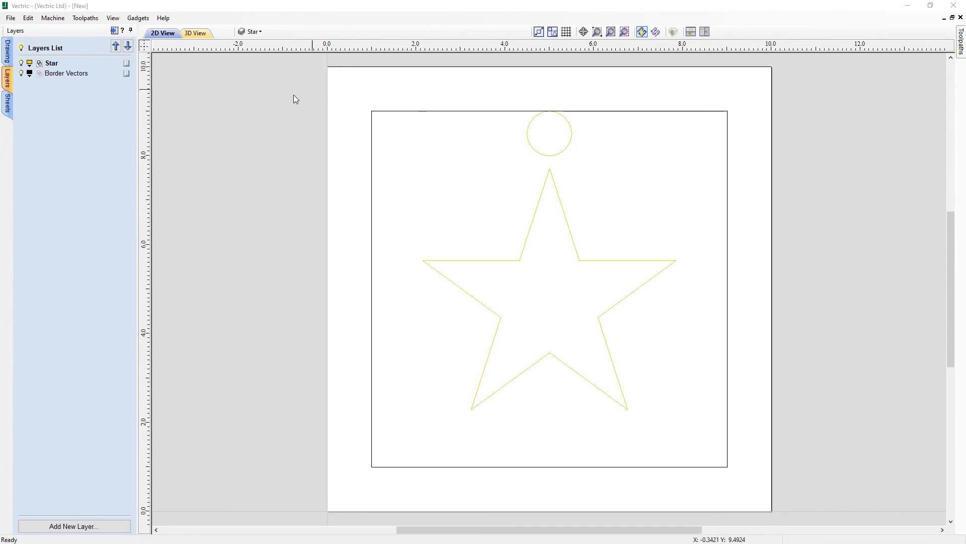
- Insert a new layer above Border Vectors, keeping its default name
{"action": "right_click", "coordinate": [79, 71]}
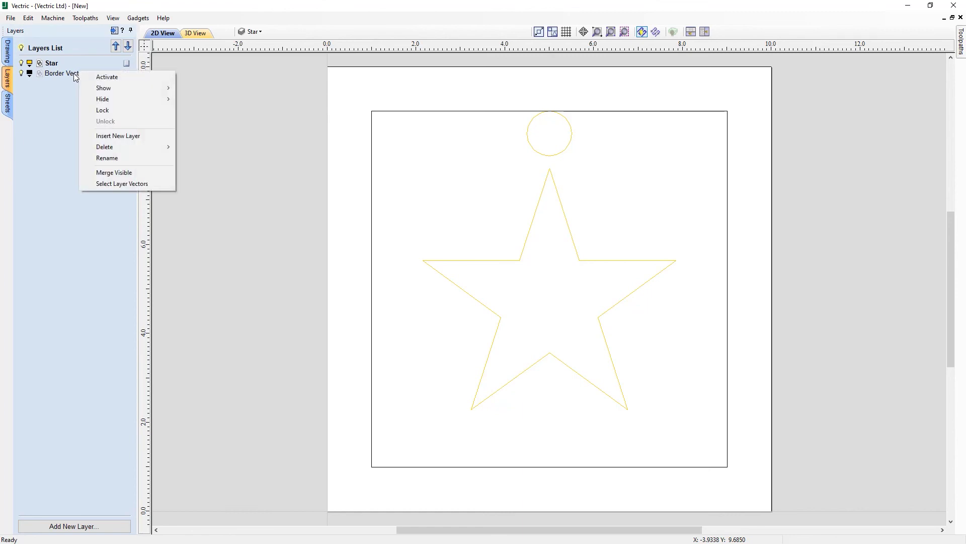
{"action": "left_click", "coordinate": [132, 135]}
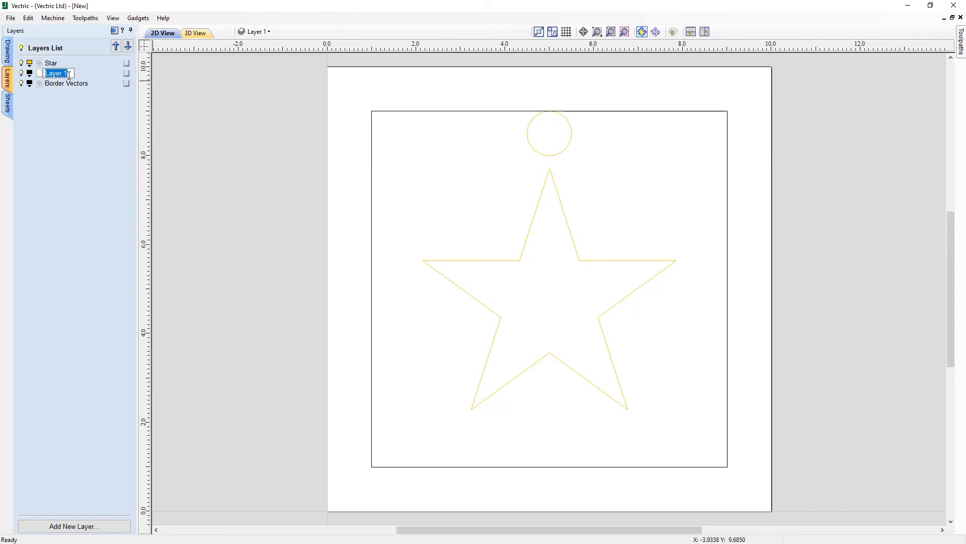
{"action": "key", "text": "Return"}
- Draw a five-pointed star on Layer 1, the same size as the existing star and directly over it
{"action": "left_click", "coordinate": [6, 50]}
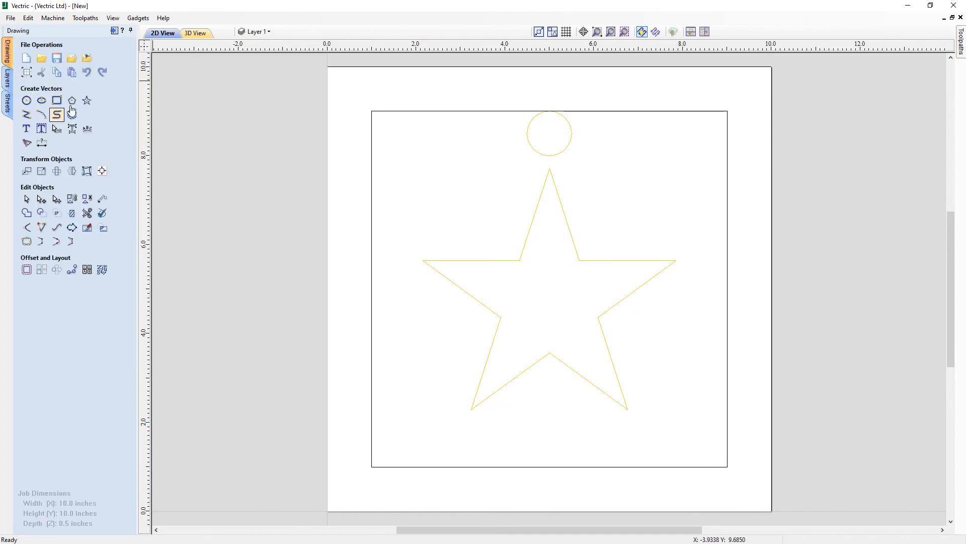
{"action": "left_click", "coordinate": [87, 102]}
{"action": "left_click", "coordinate": [50, 212]}
{"action": "left_click", "coordinate": [108, 211]}
{"action": "left_click", "coordinate": [521, 161]}
{"action": "left_click", "coordinate": [521, 158]}
{"action": "left_click_drag", "start_coordinate": [521, 157], "coordinate": [551, 170]}
{"action": "key", "text": "Escape"}
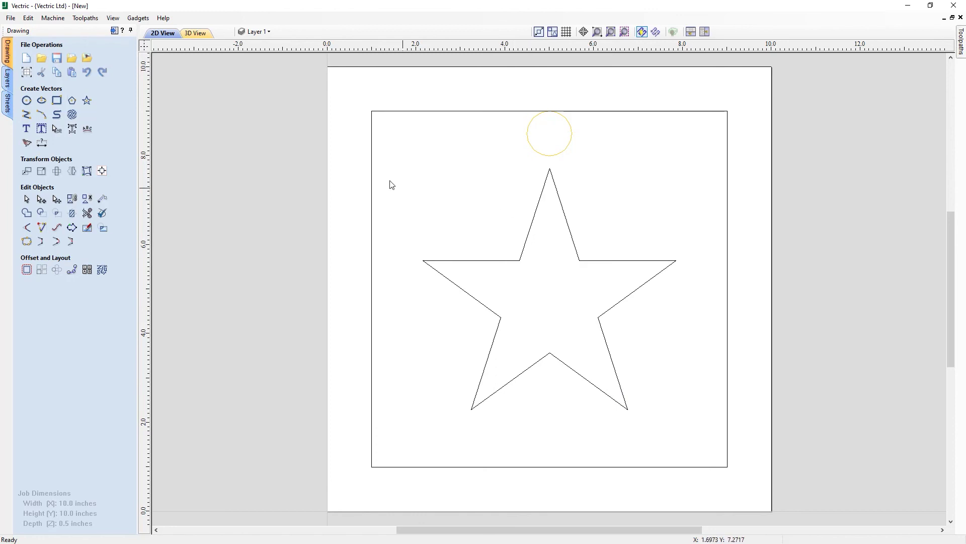
- Move the Star layer one place down in the layers list, beneath Layer 1, and clear the selection
{"action": "left_click", "coordinate": [8, 78]}
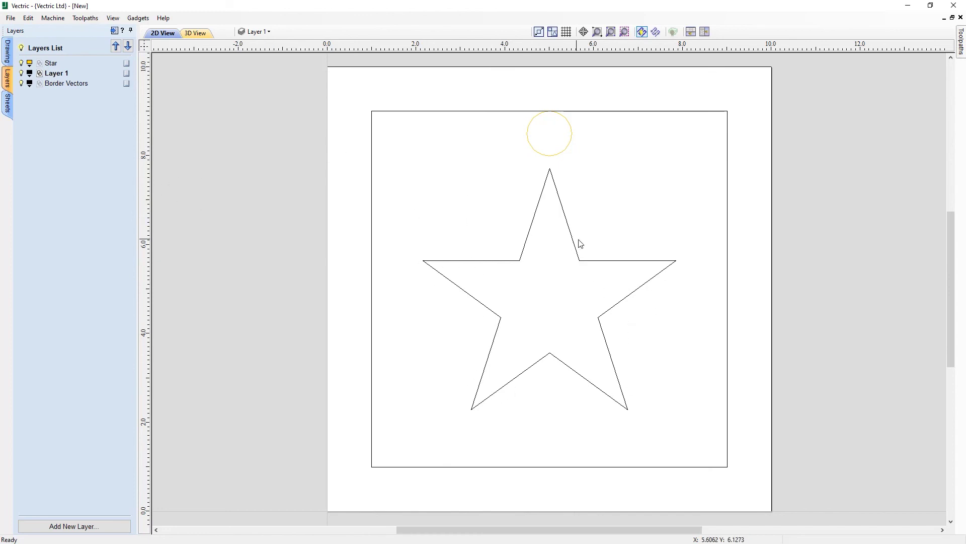
{"action": "left_click", "coordinate": [53, 64]}
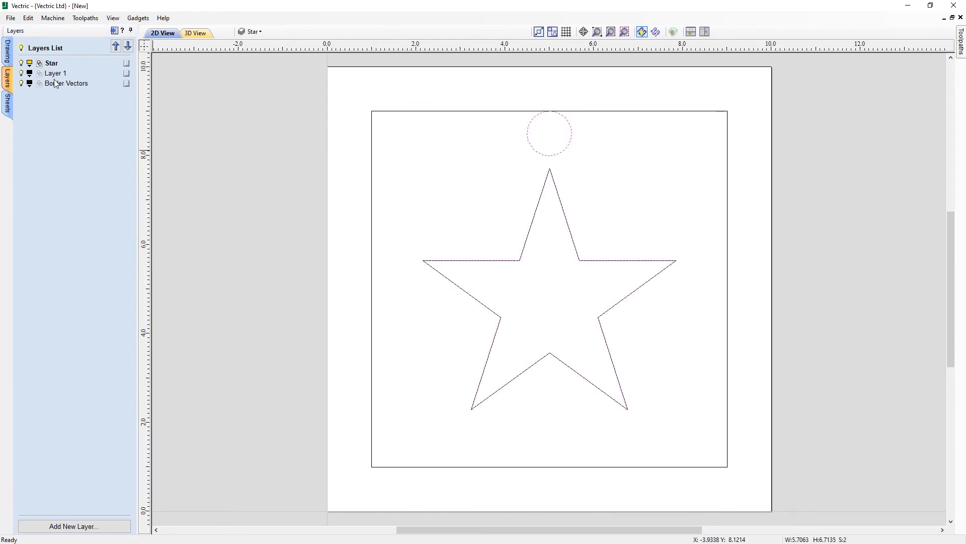
{"action": "left_click", "coordinate": [128, 47]}
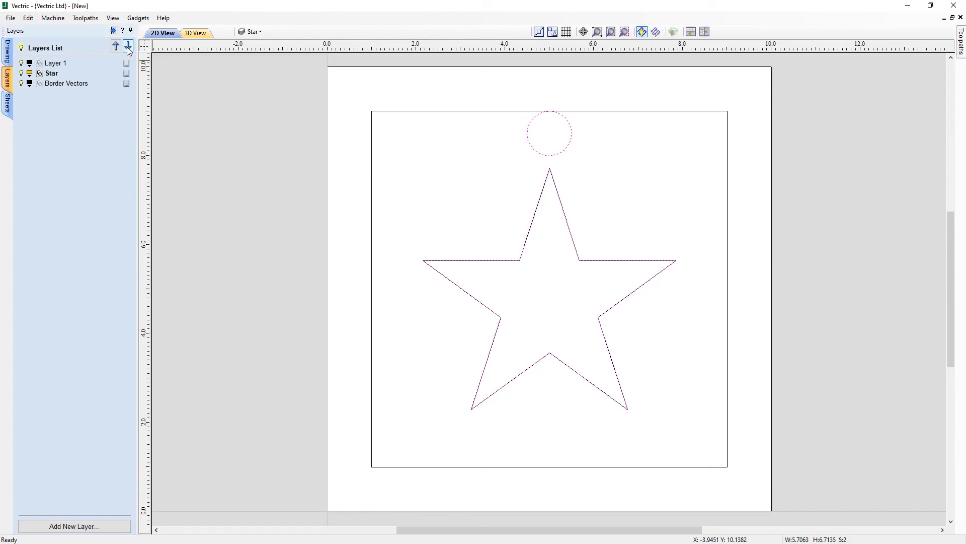
{"action": "left_click", "coordinate": [413, 193]}
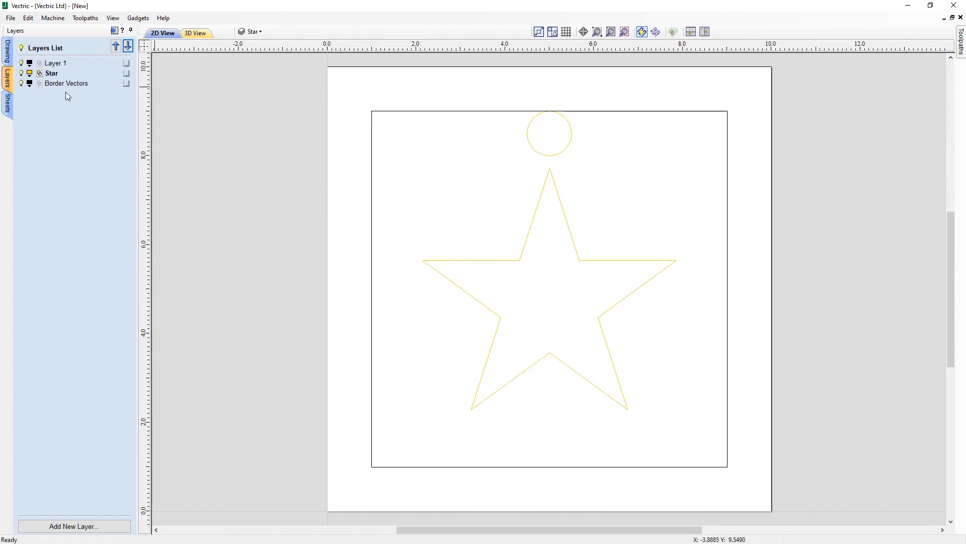
- Return the Star layer to the top of the list, and repeat moving it down two places and back up
{"action": "left_click", "coordinate": [116, 47]}
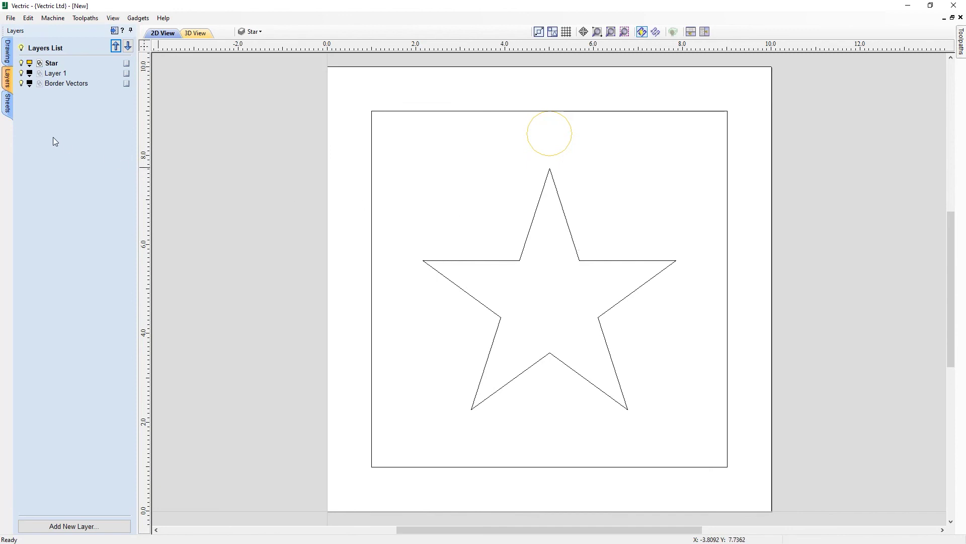
{"action": "left_click", "coordinate": [128, 46]}
{"action": "left_click", "coordinate": [129, 46]}
{"action": "left_click", "coordinate": [116, 46]}
{"action": "left_click", "coordinate": [116, 46]}
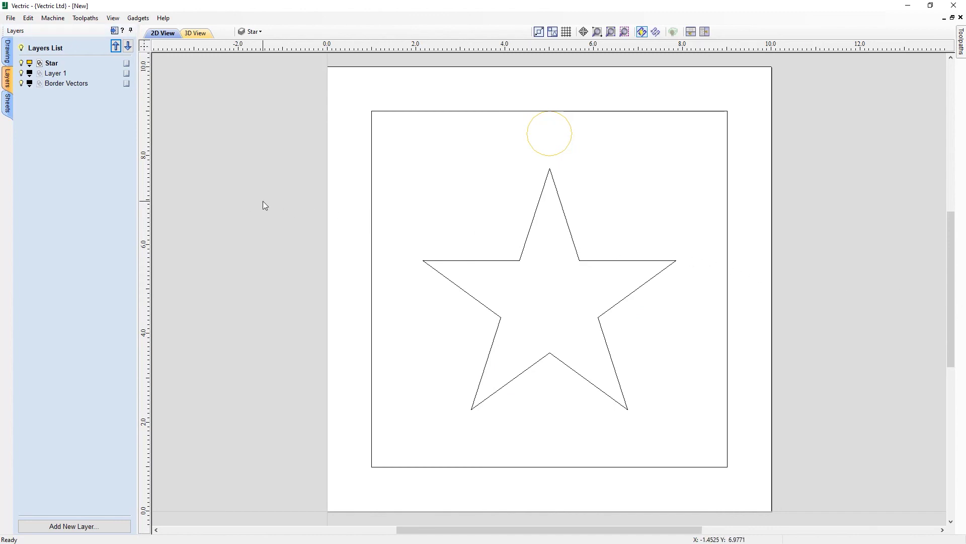
- Make Layer 1, Border Vectors and finally Star the active layer, one after another
{"action": "left_click", "coordinate": [59, 76]}
{"action": "left_click", "coordinate": [61, 85]}
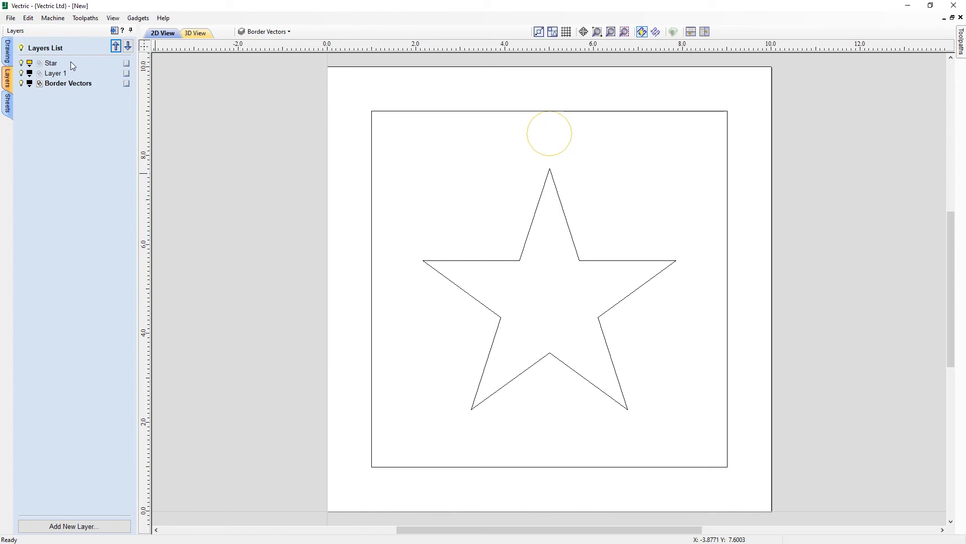
{"action": "right_click", "coordinate": [128, 66]}
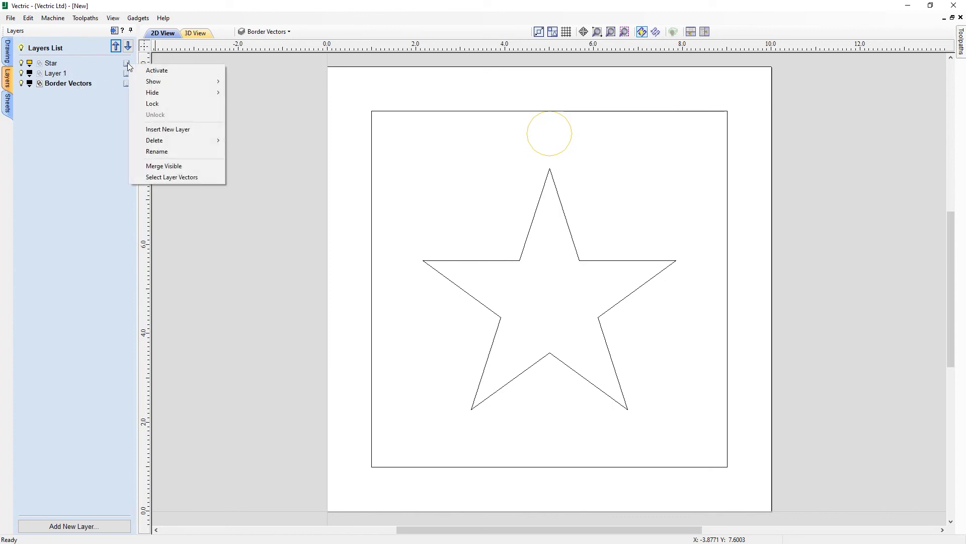
{"action": "left_click", "coordinate": [169, 72]}
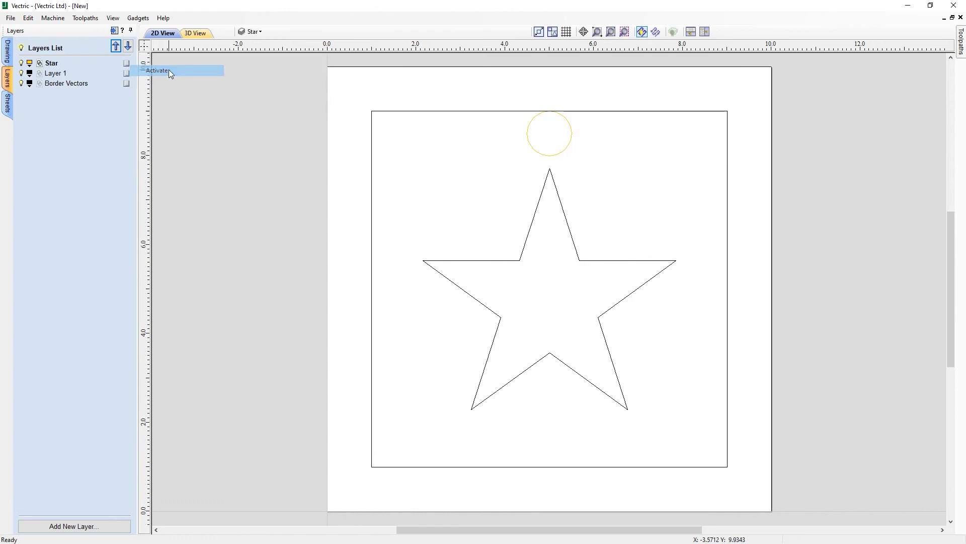
- Show only the Star layer, hiding every other layer in the list
{"action": "right_click", "coordinate": [127, 63]}
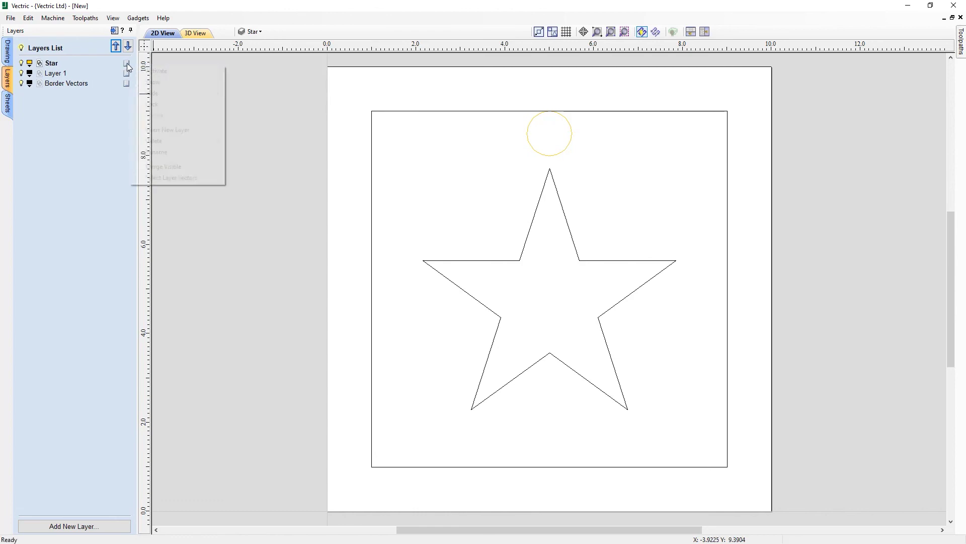
{"action": "mouse_move", "coordinate": [164, 82]}
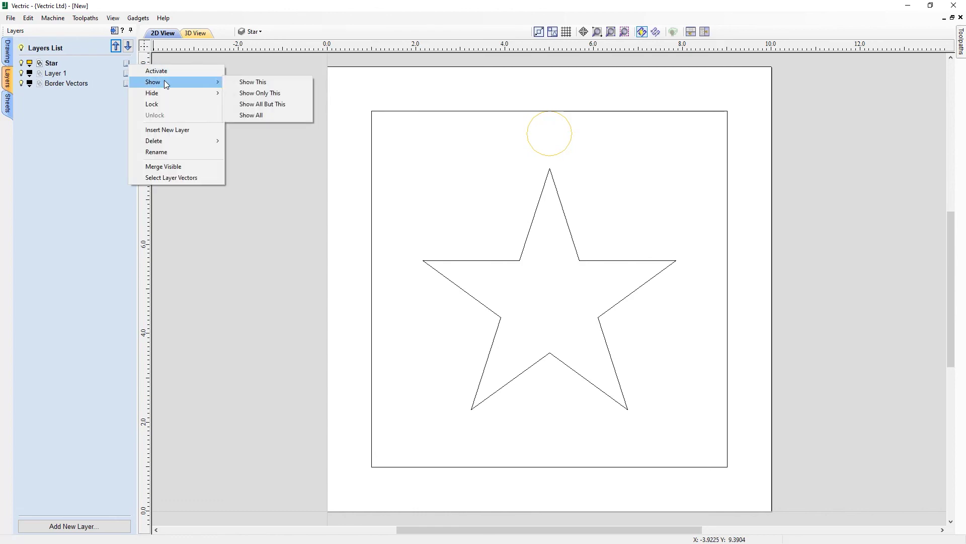
{"action": "left_click", "coordinate": [271, 93]}
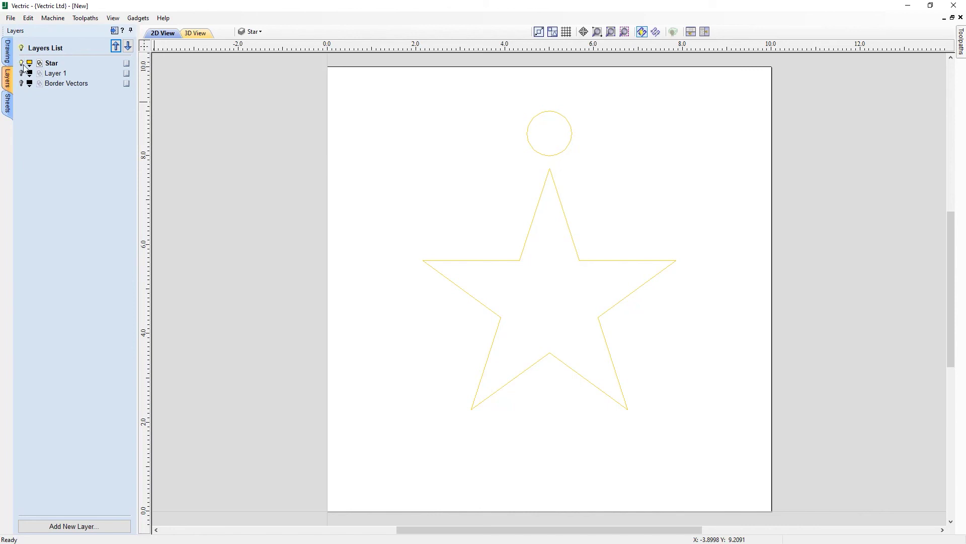
- Show every layer except Star, and turn the visibility of all layers back on
{"action": "right_click", "coordinate": [128, 63]}
{"action": "mouse_move", "coordinate": [214, 82]}
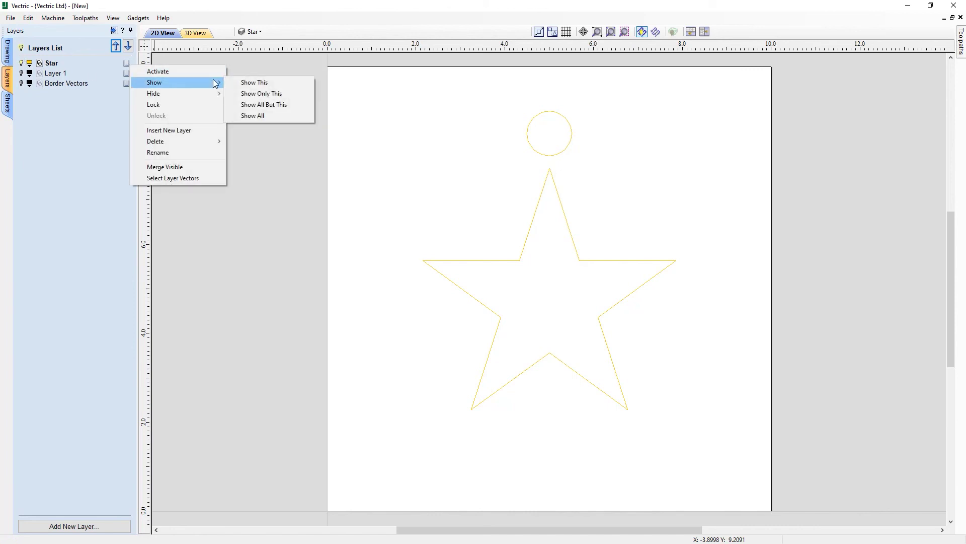
{"action": "left_click", "coordinate": [273, 104]}
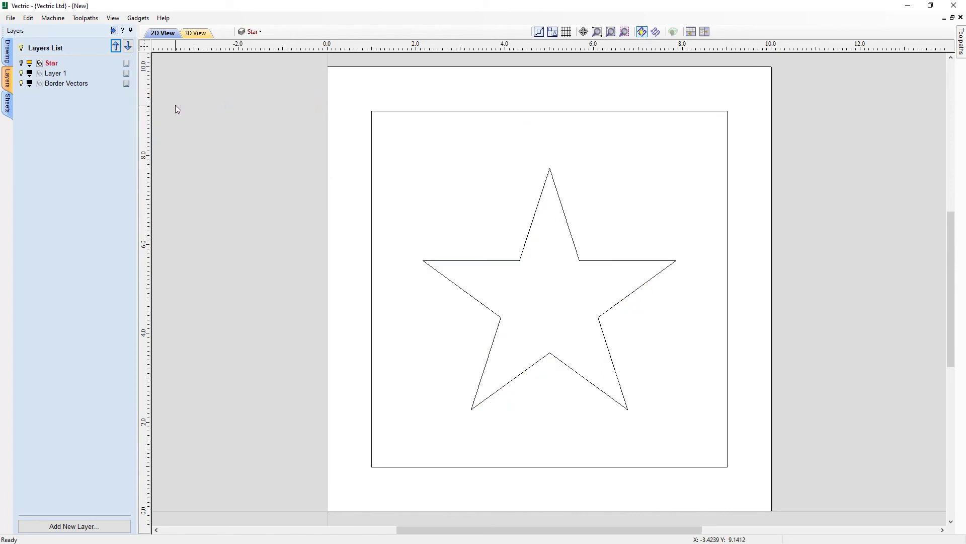
{"action": "right_click", "coordinate": [126, 66]}
{"action": "mouse_move", "coordinate": [186, 83]}
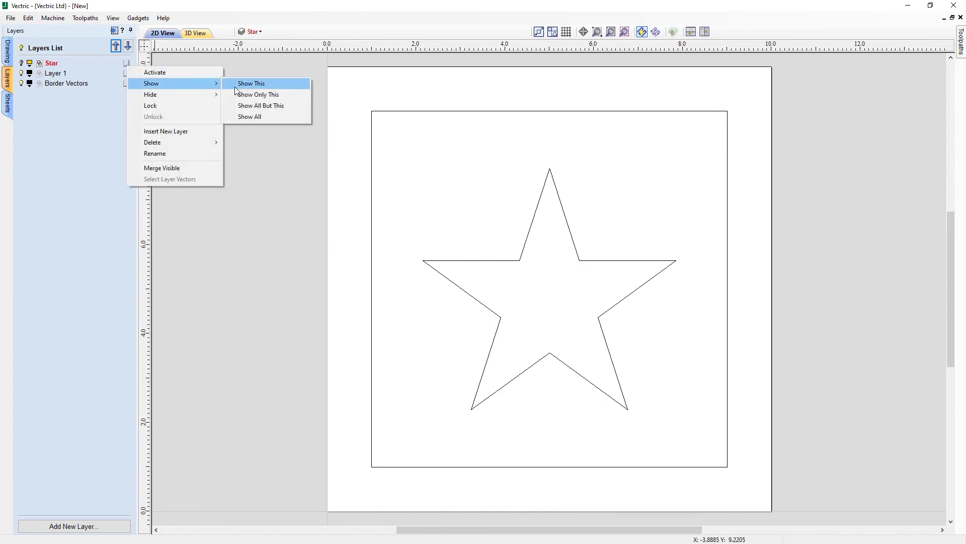
{"action": "left_click", "coordinate": [263, 117]}
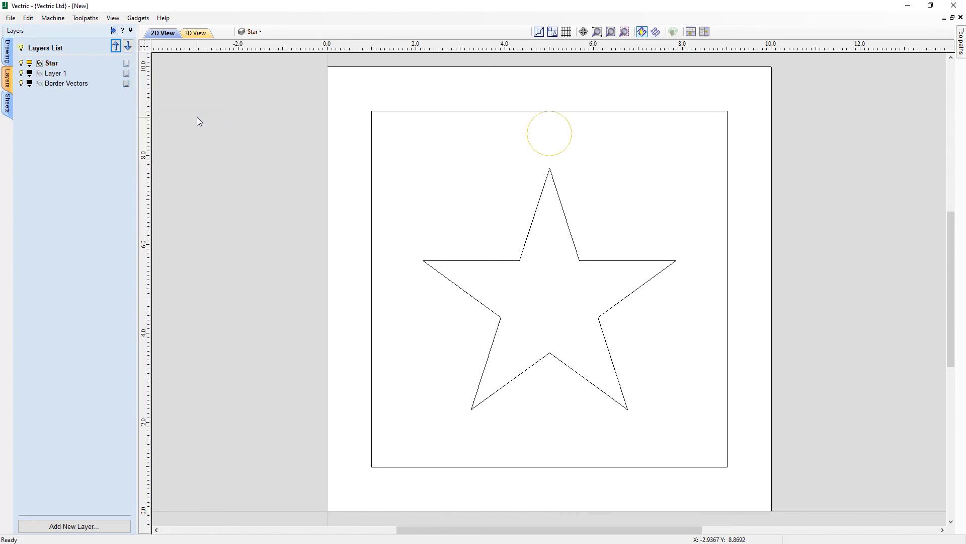
- Hide just the Star layer, leaving Layer 1 and Border Vectors shown
{"action": "right_click", "coordinate": [128, 63]}
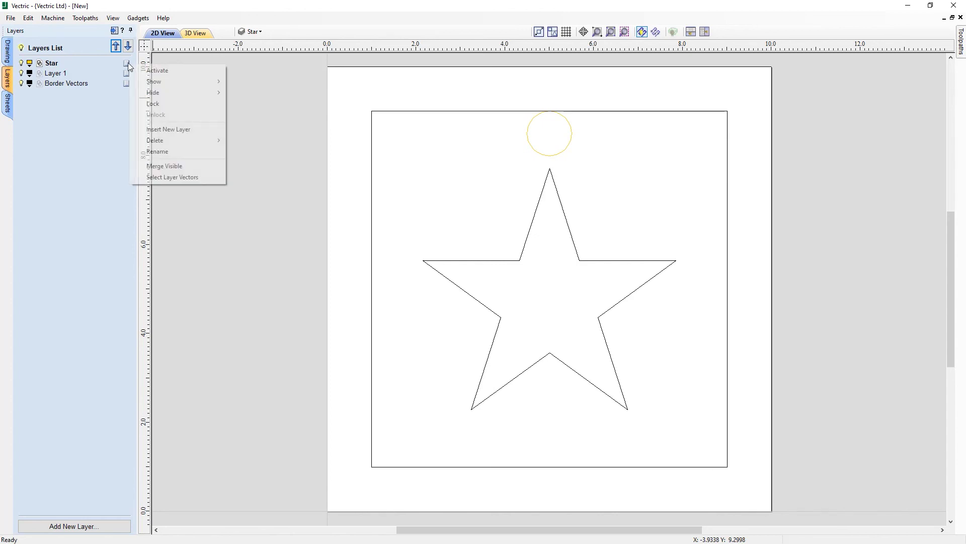
{"action": "mouse_move", "coordinate": [181, 94]}
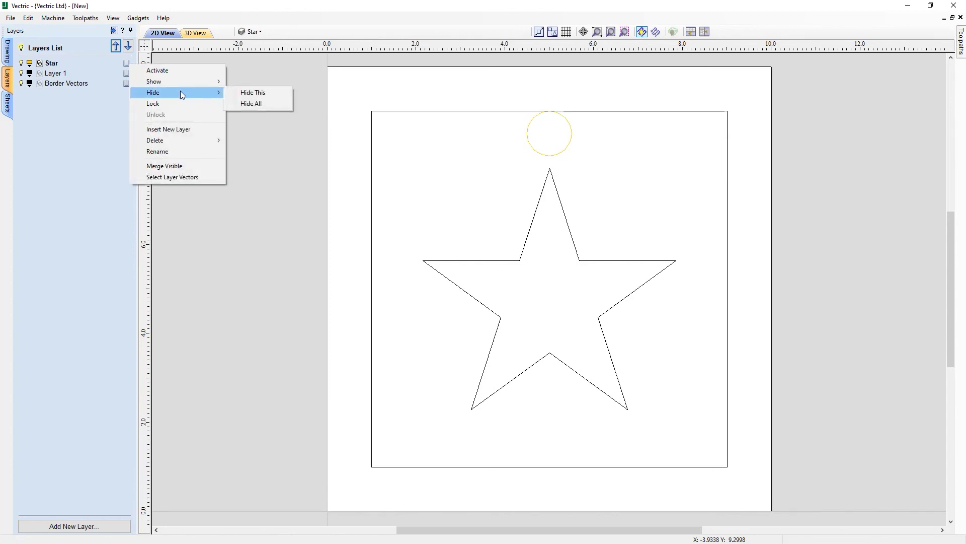
{"action": "left_click", "coordinate": [241, 93]}
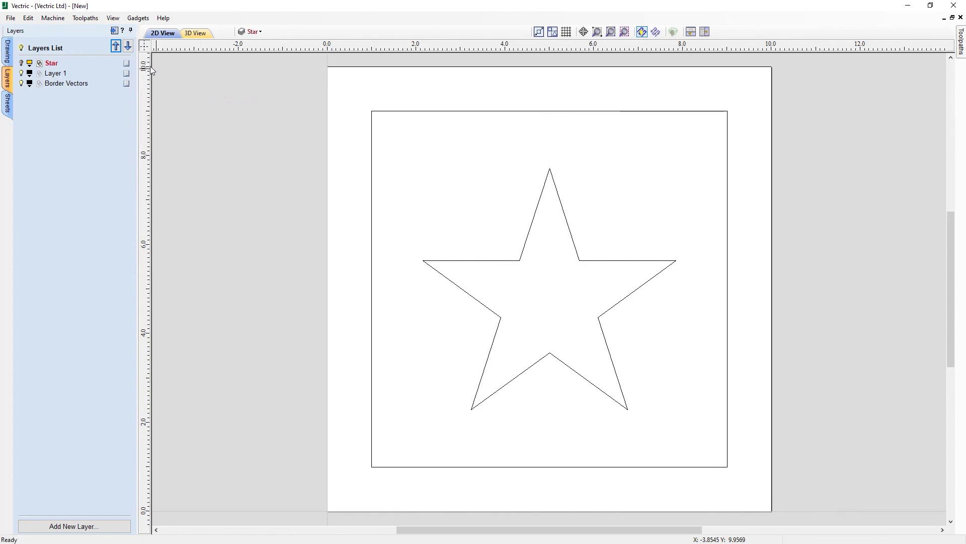
- Hide all layers at once, and switch the whole layers list back to visible
{"action": "right_click", "coordinate": [127, 64]}
{"action": "mouse_move", "coordinate": [192, 95]}
{"action": "left_click", "coordinate": [242, 104]}
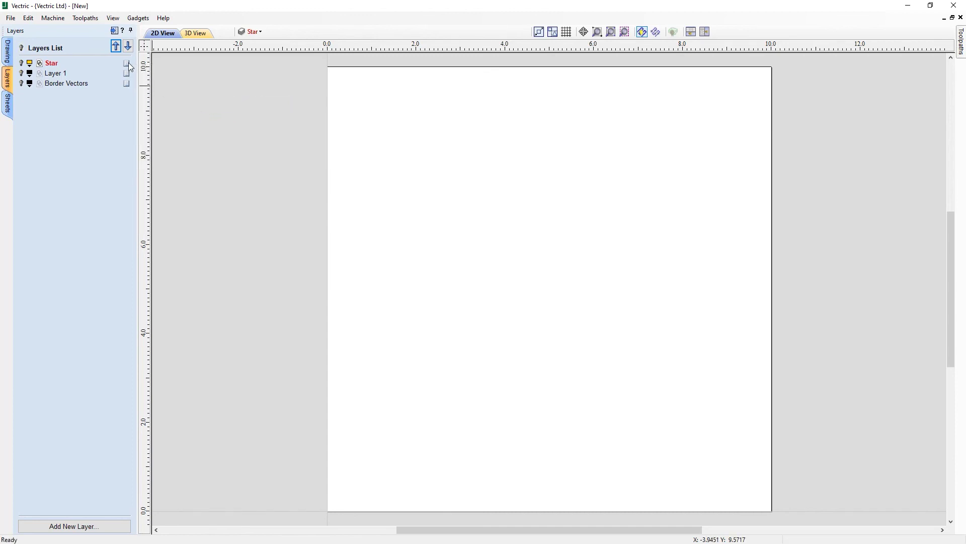
{"action": "left_click", "coordinate": [22, 48]}
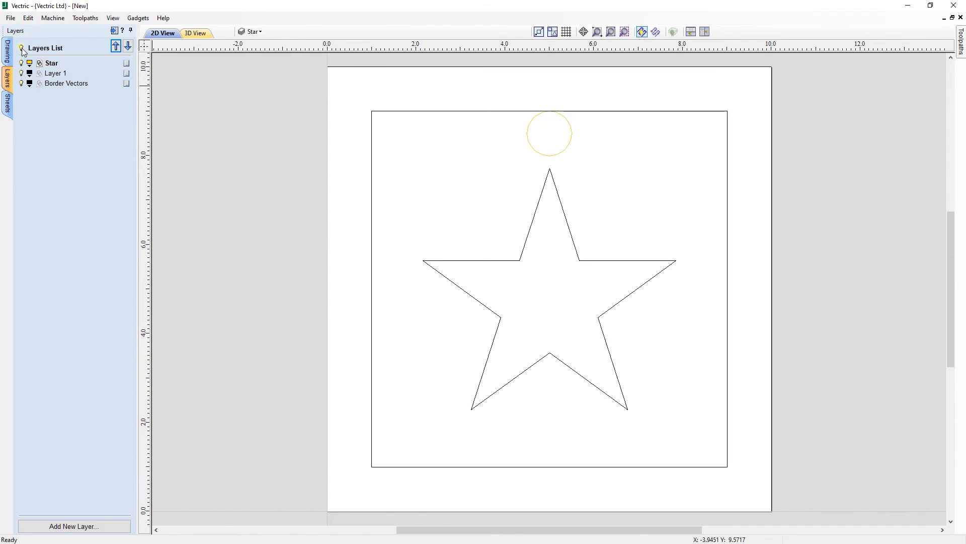
- Lock the Star layer against editing and unlock it again
{"action": "right_click", "coordinate": [126, 64]}
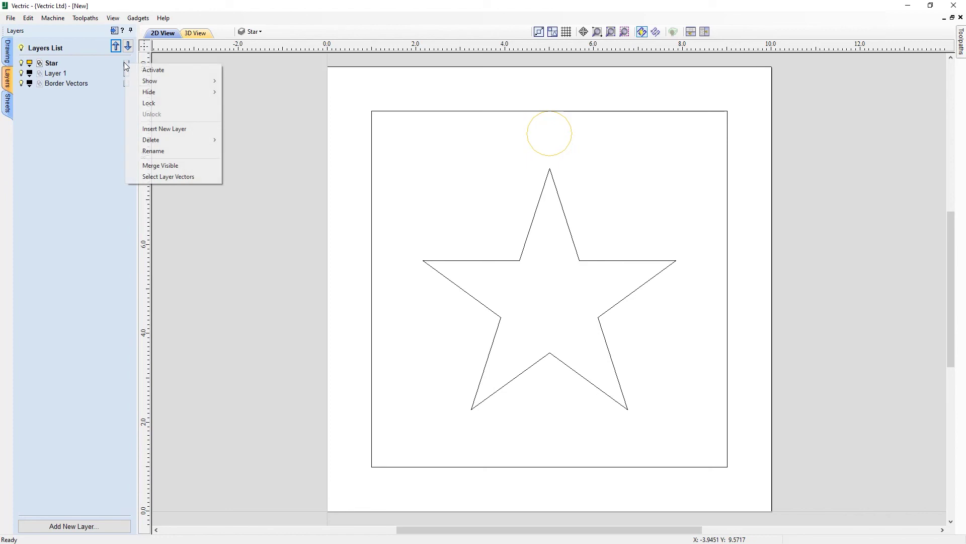
{"action": "left_click", "coordinate": [167, 102]}
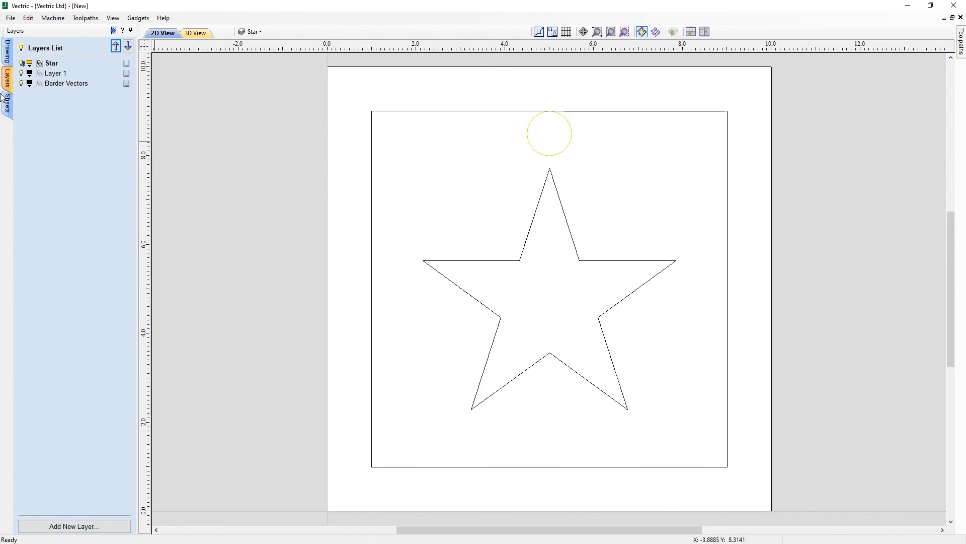
{"action": "right_click", "coordinate": [128, 64]}
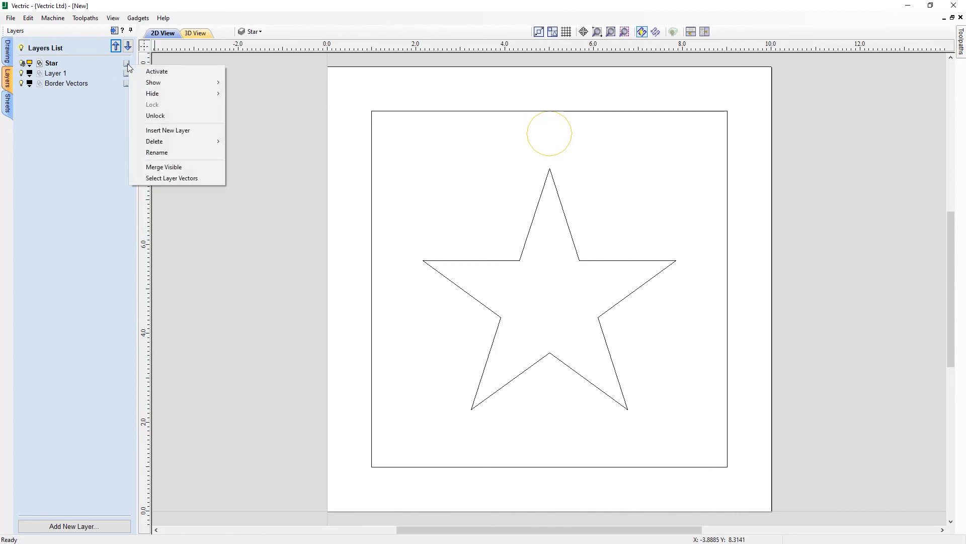
{"action": "left_click", "coordinate": [165, 116]}
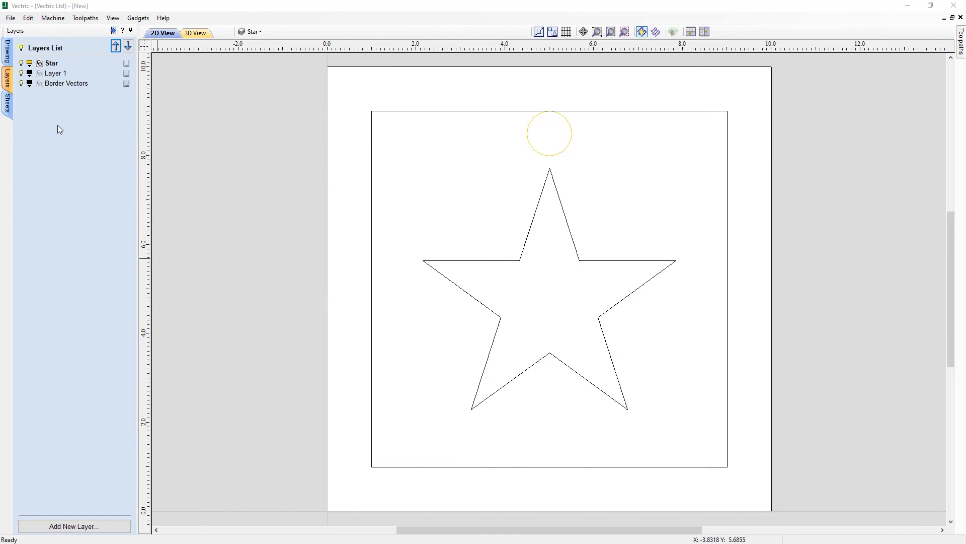
- Insert three new empty layers above Star, keeping the default names Layer 2, Layer 3 and Layer 4
{"action": "right_click", "coordinate": [128, 64]}
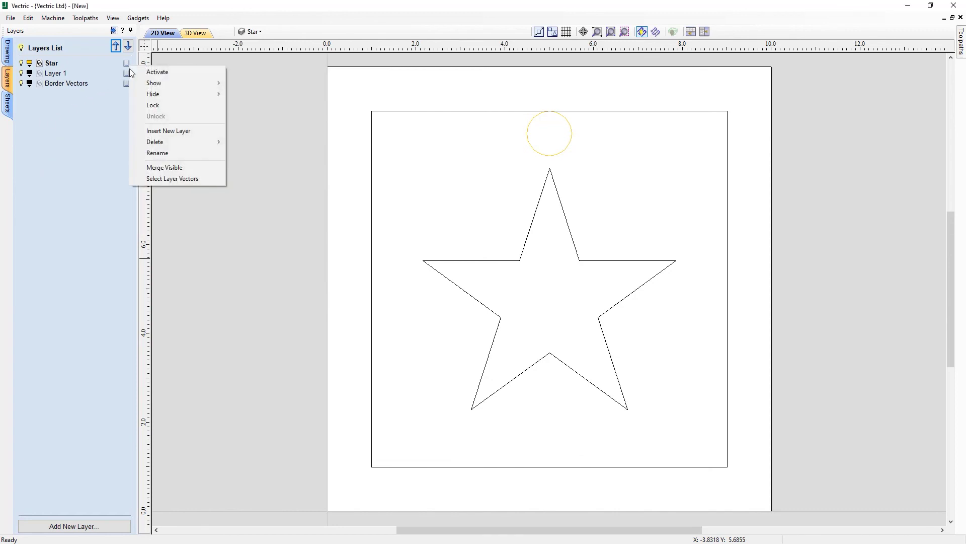
{"action": "left_click", "coordinate": [192, 132]}
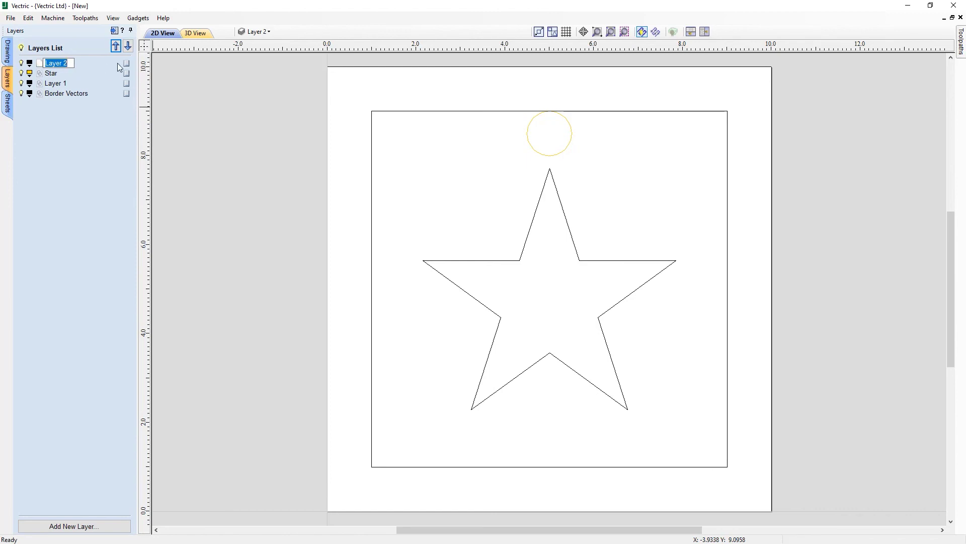
{"action": "right_click", "coordinate": [129, 69]}
{"action": "left_click", "coordinate": [172, 129]}
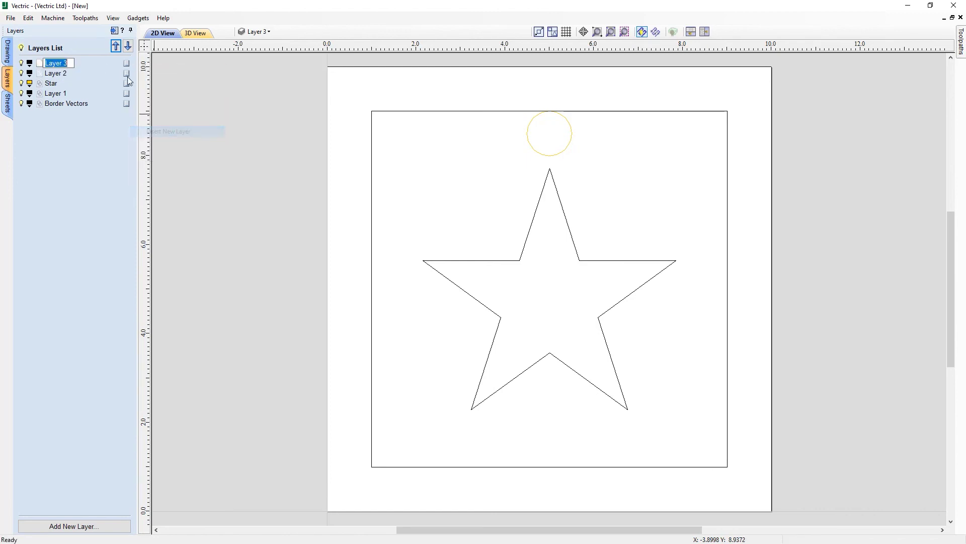
{"action": "right_click", "coordinate": [127, 68]}
{"action": "left_click", "coordinate": [174, 130]}
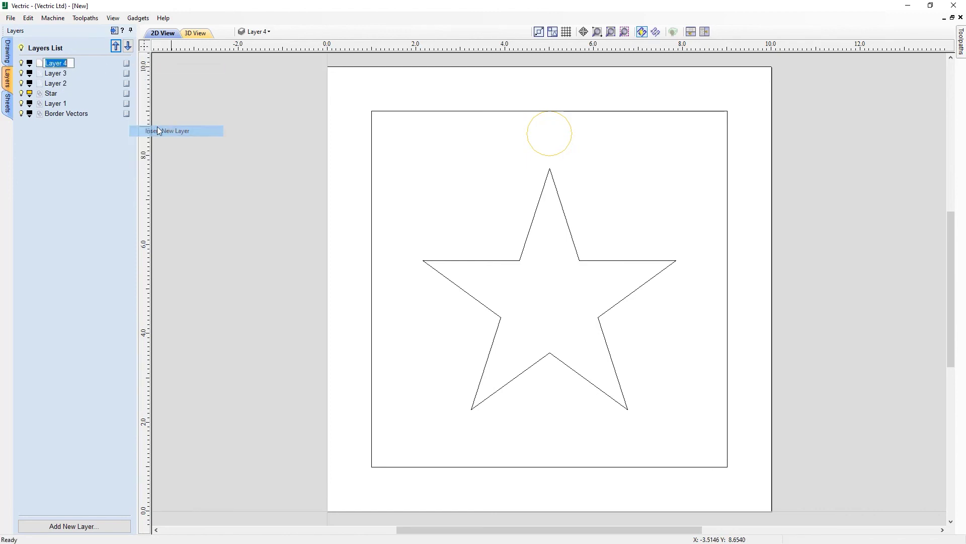
- Delete Layer 4 on its own, and remove the remaining empty layers with Delete Empty
{"action": "right_click", "coordinate": [129, 66]}
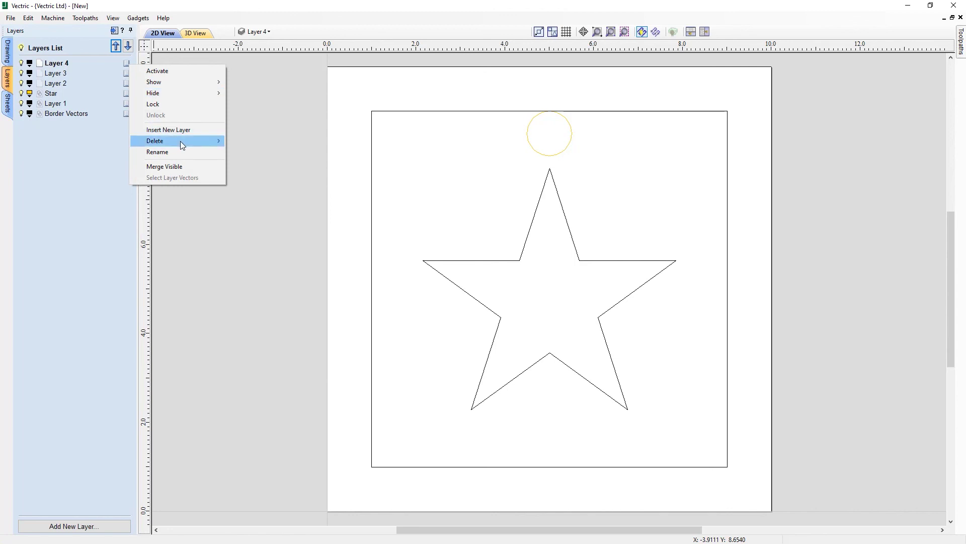
{"action": "mouse_move", "coordinate": [180, 141]}
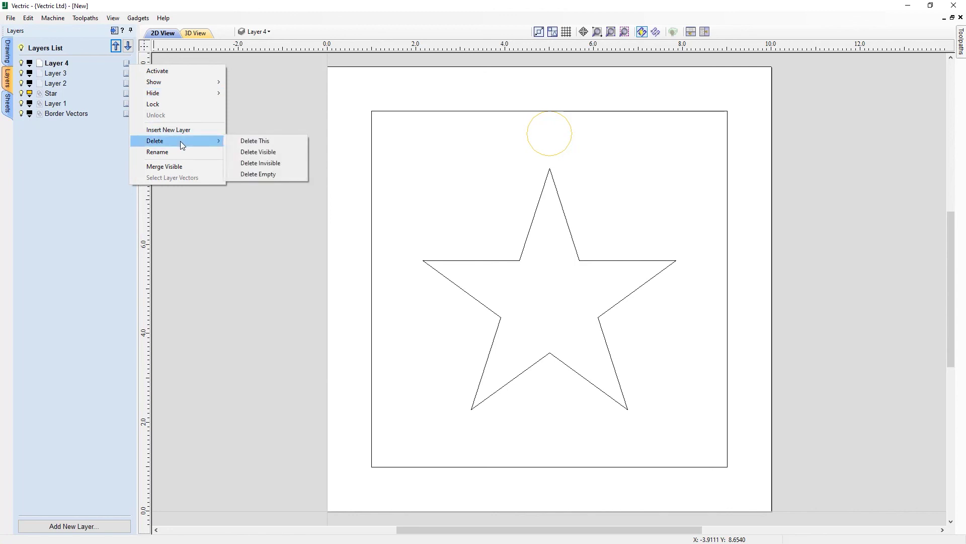
{"action": "left_click", "coordinate": [248, 141]}
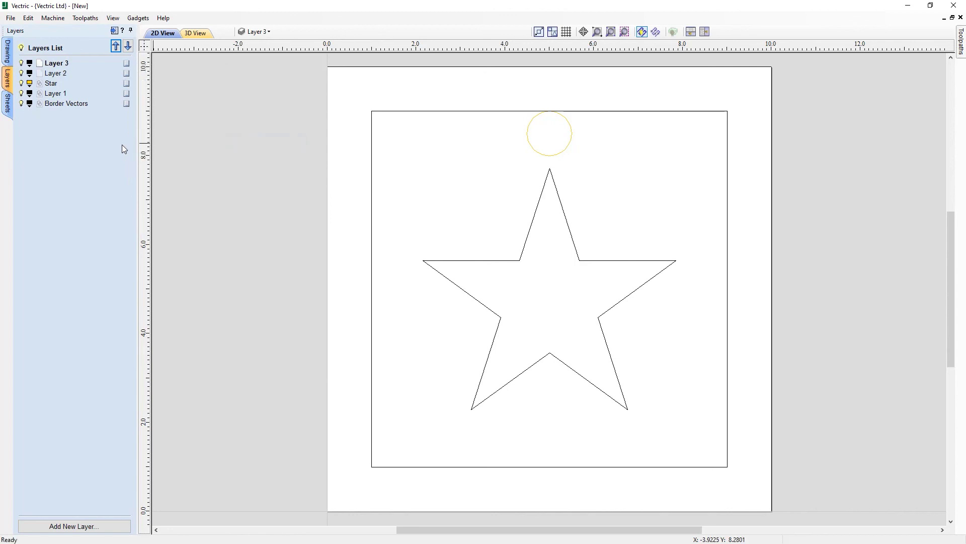
{"action": "right_click", "coordinate": [124, 66]}
{"action": "mouse_move", "coordinate": [186, 139]}
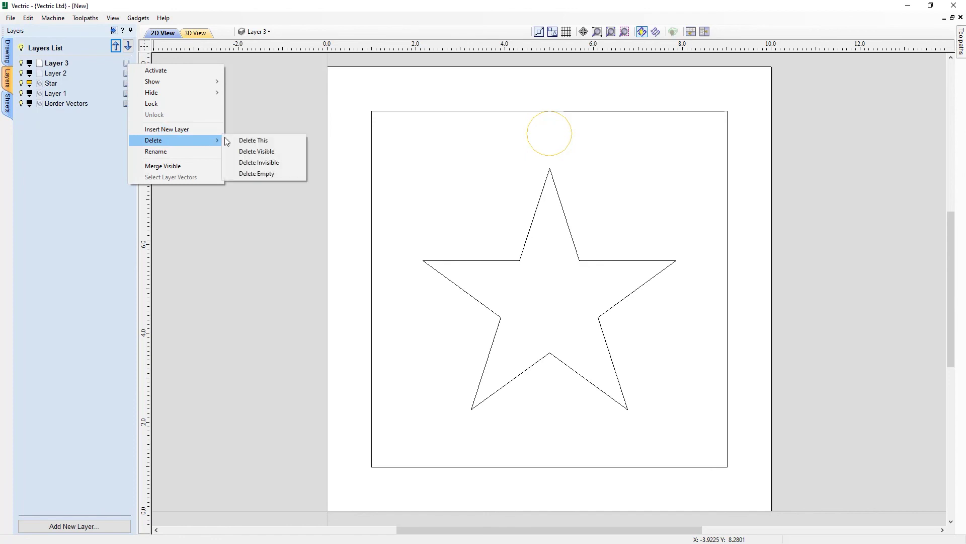
{"action": "left_click", "coordinate": [264, 174]}
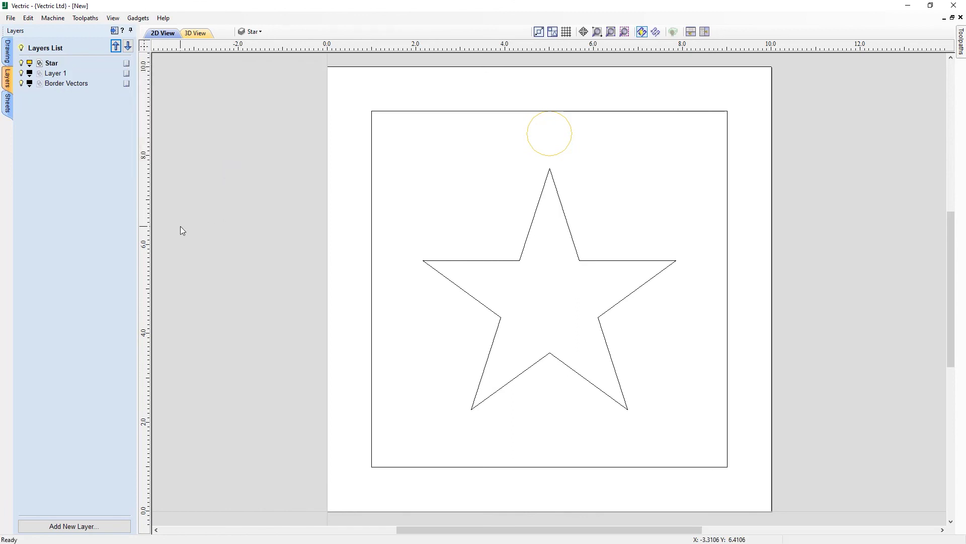
- Open the names of Layer 1 and Border Vectors for editing without changing them, leaving Border Vectors as the active layer
{"action": "left_click", "coordinate": [55, 73]}
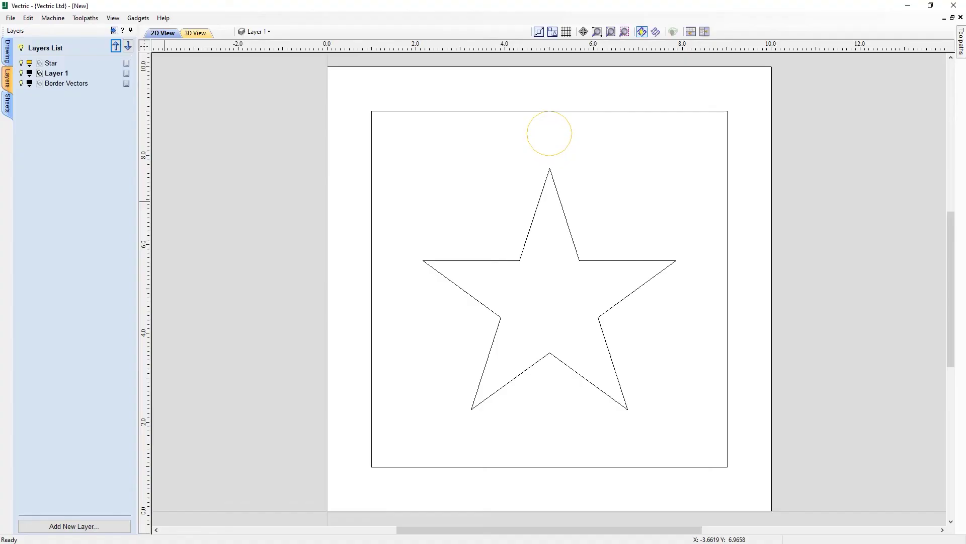
{"action": "right_click", "coordinate": [127, 76]}
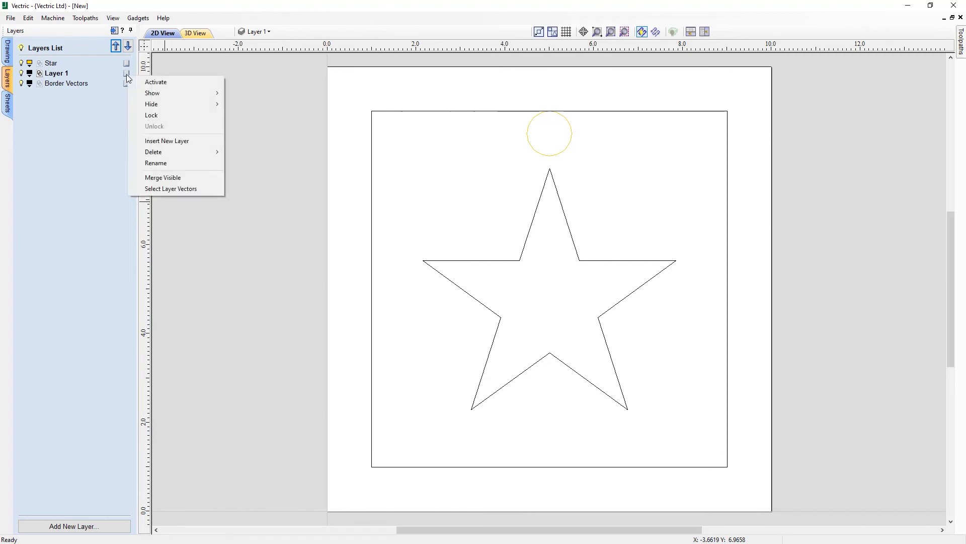
{"action": "left_click", "coordinate": [161, 163]}
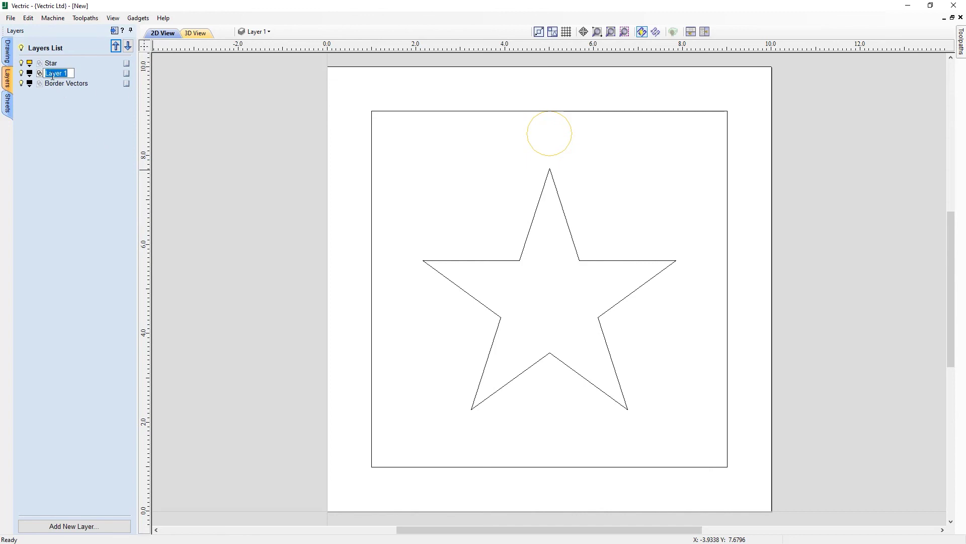
{"action": "left_click", "coordinate": [81, 162]}
{"action": "double_click", "coordinate": [61, 74]}
{"action": "double_click", "coordinate": [62, 83]}
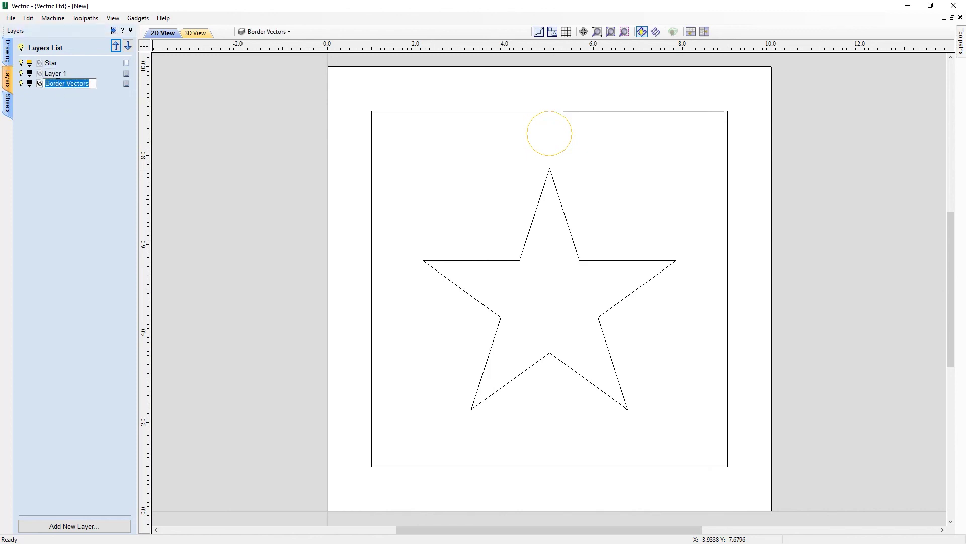
{"action": "left_click", "coordinate": [81, 114]}
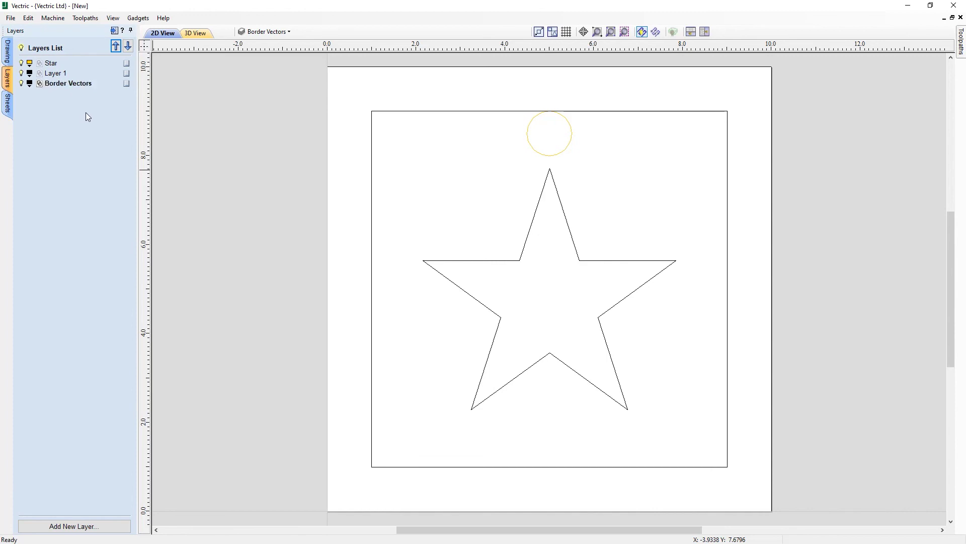
- Select all the vectors on Layer 1 while Border Vectors stays the active layer
{"action": "right_click", "coordinate": [124, 71]}
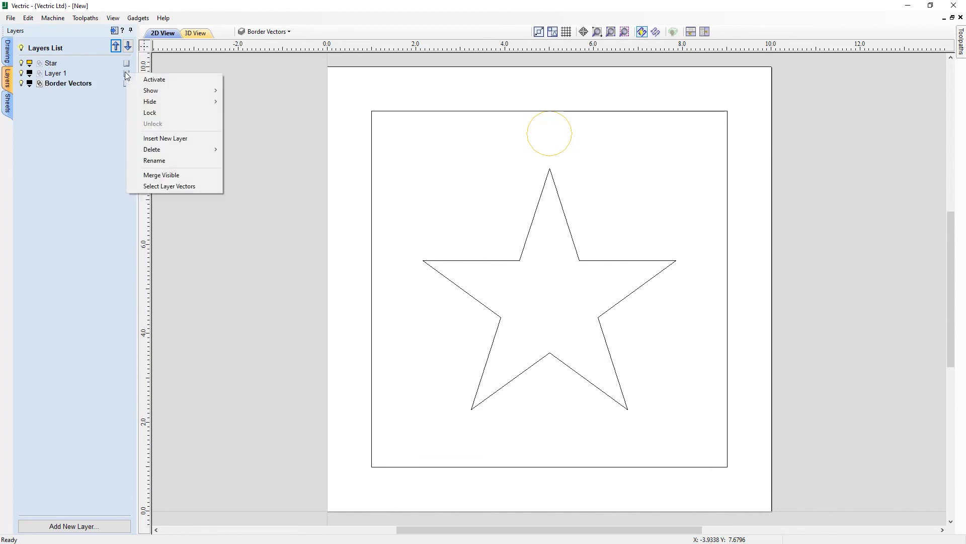
{"action": "left_click", "coordinate": [167, 186]}
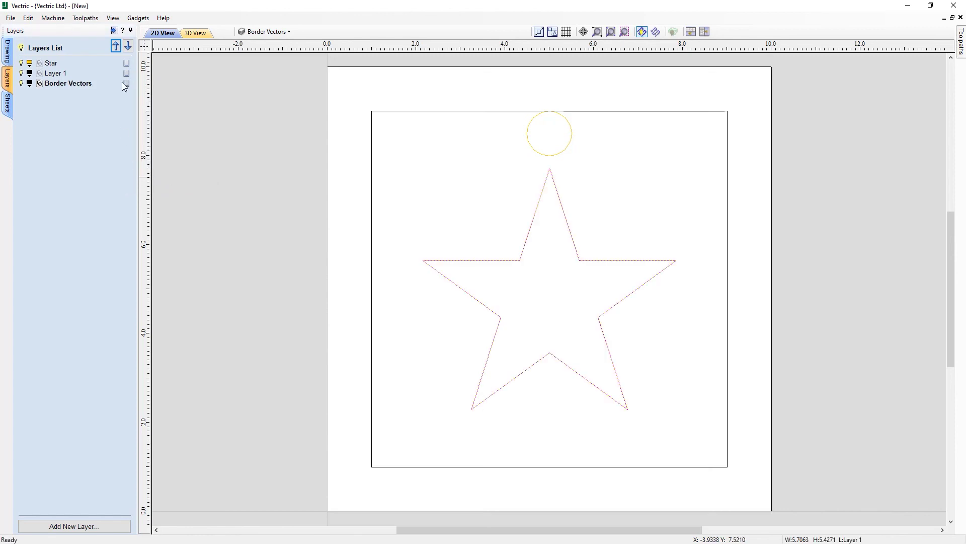
- Select all the vectors on the Star layer while keeping Border Vectors as the active layer
{"action": "right_click", "coordinate": [128, 63]}
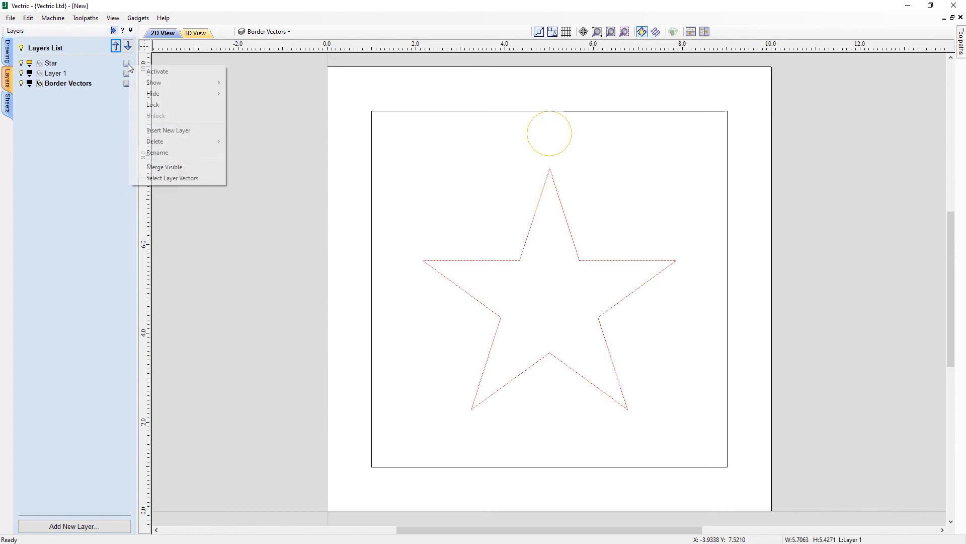
{"action": "left_click", "coordinate": [168, 179]}
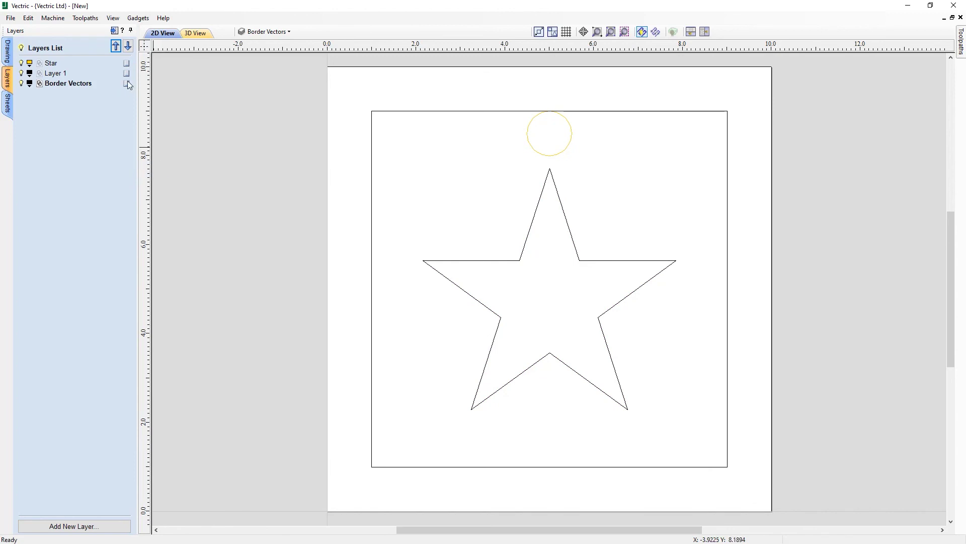
{"action": "right_click", "coordinate": [127, 65]}
{"action": "left_click", "coordinate": [161, 176]}
- Activate Layer 1 with all its vectors selected, and do the same for the Star layer
{"action": "left_click", "coordinate": [42, 73]}
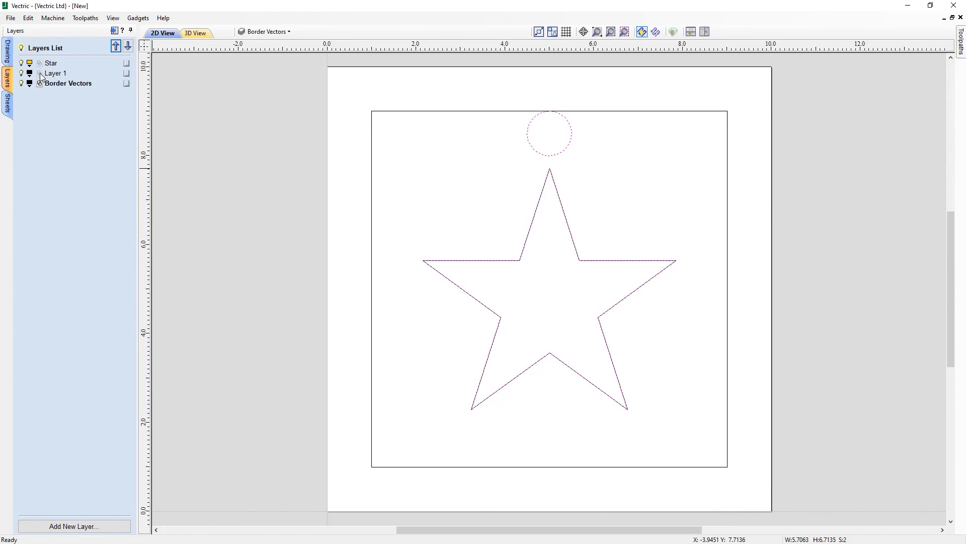
{"action": "left_click", "coordinate": [40, 75]}
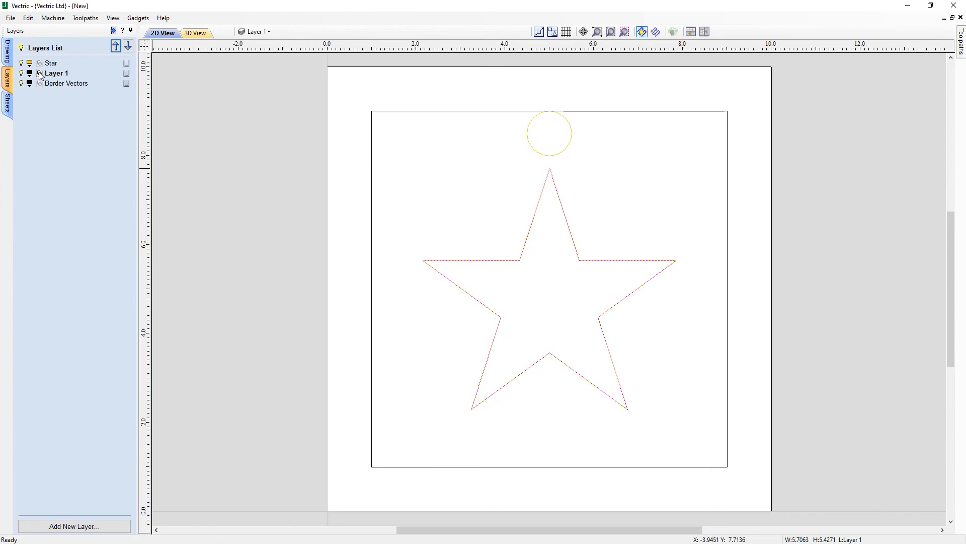
{"action": "left_click", "coordinate": [40, 65]}
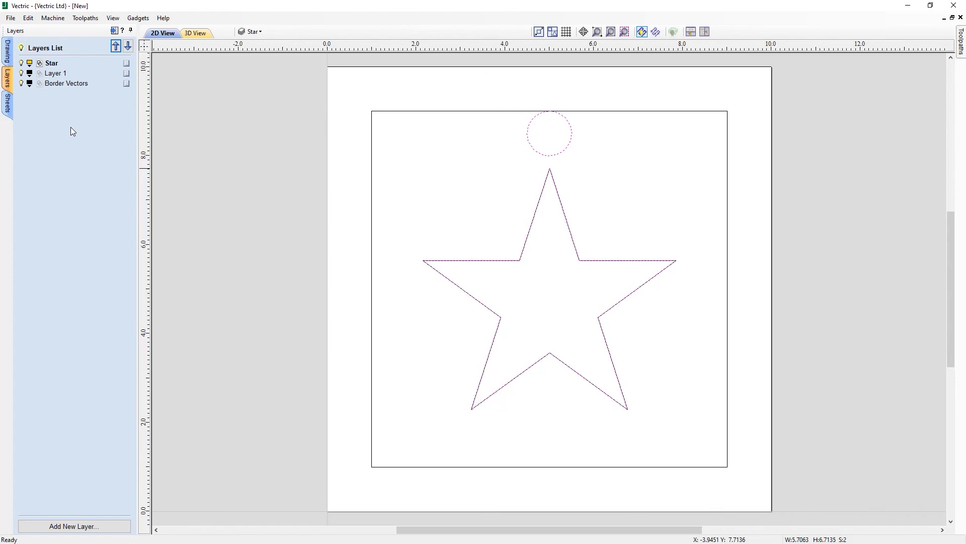
- Merge all visible layers into the Border Vectors layer and clear the vector selection
{"action": "right_click", "coordinate": [128, 83]}
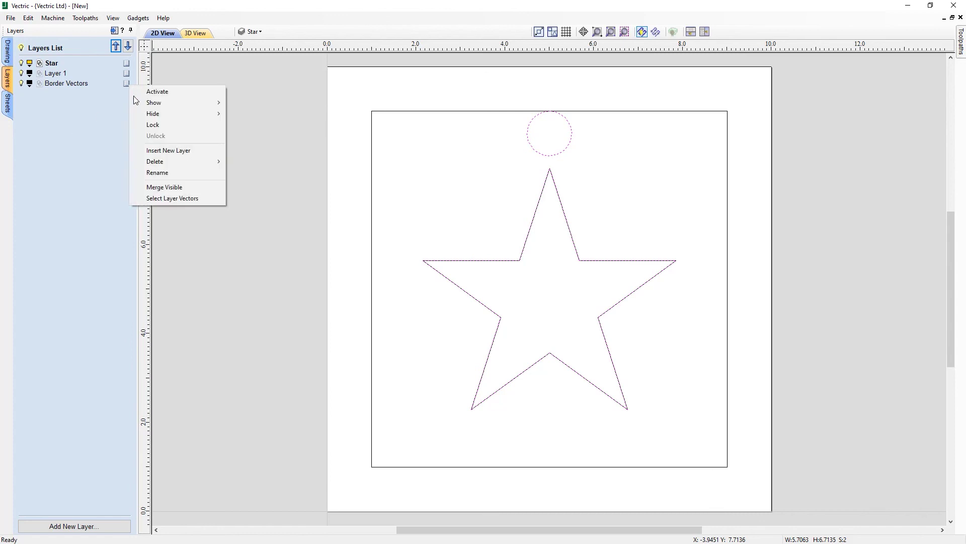
{"action": "left_click", "coordinate": [171, 191]}
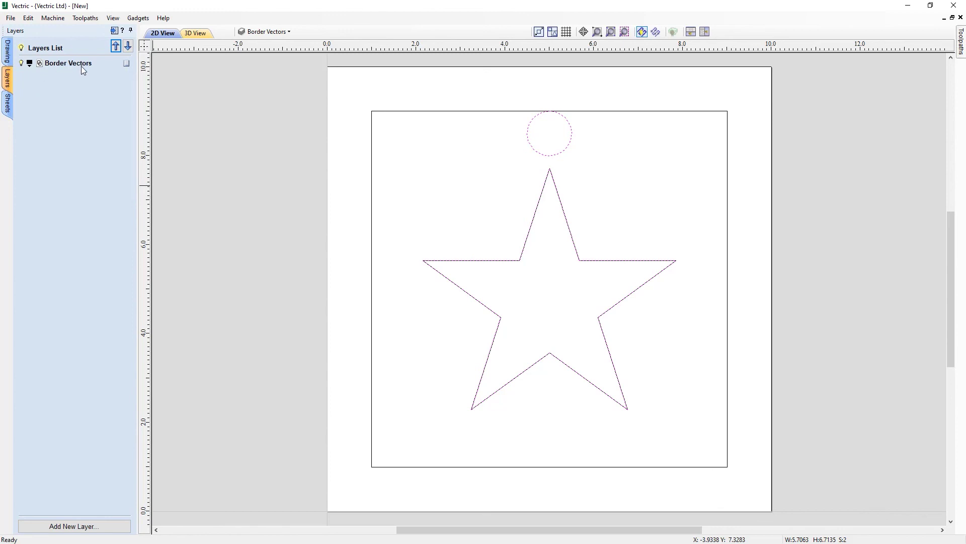
{"action": "left_click", "coordinate": [479, 160]}
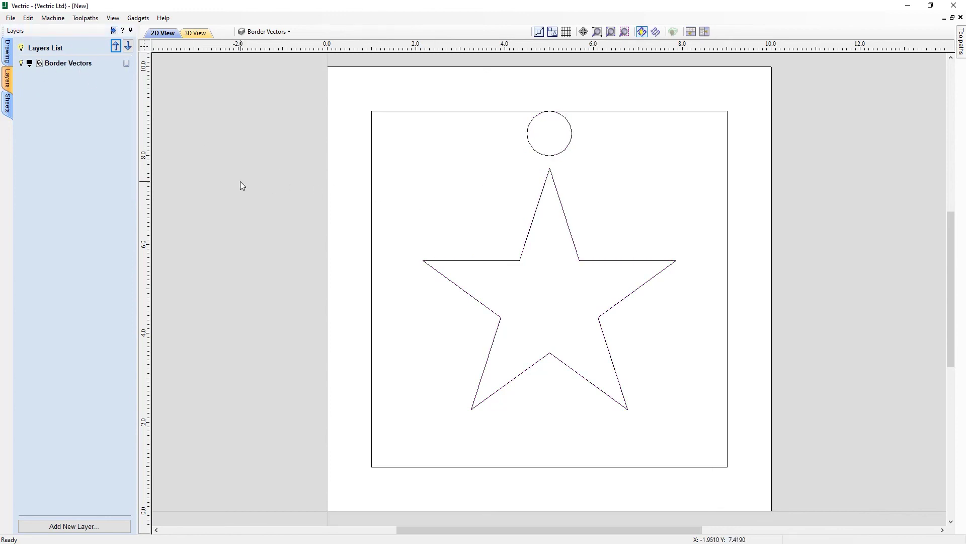